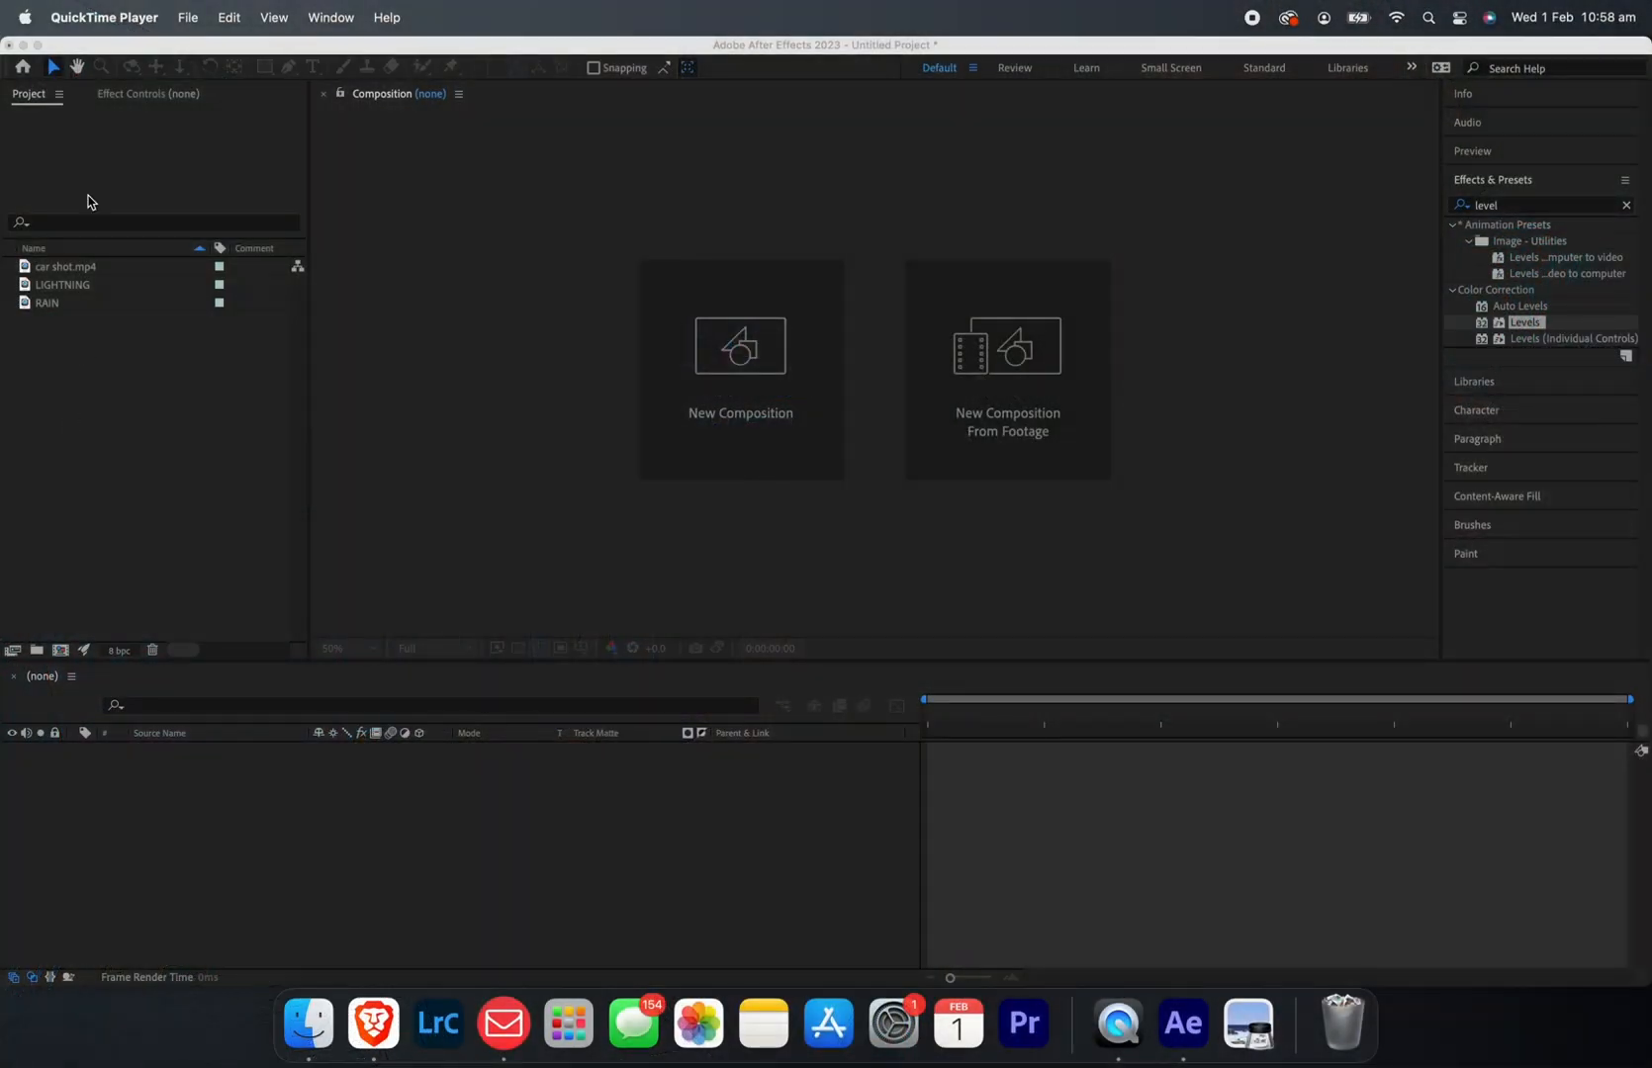
Step: Create the 'car shot' composition from car shot.mp4 and duplicate its layer
left_click(48, 56)
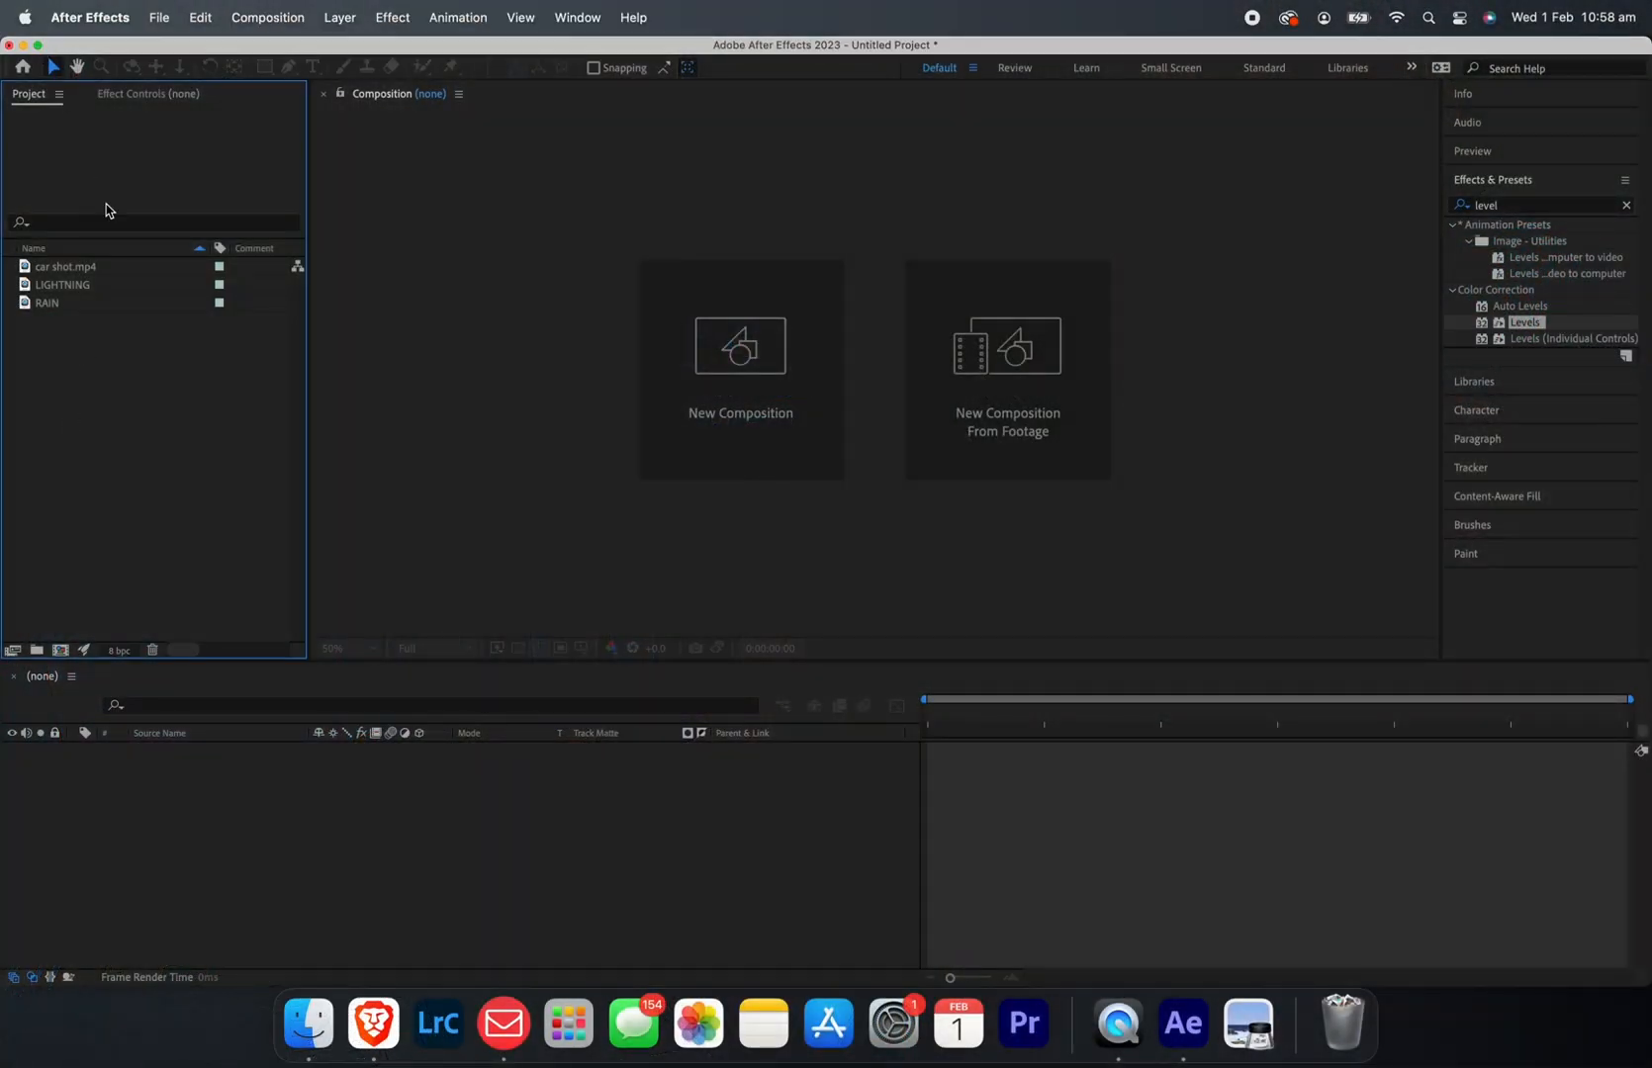
left_click_drag(87, 274, 60, 656)
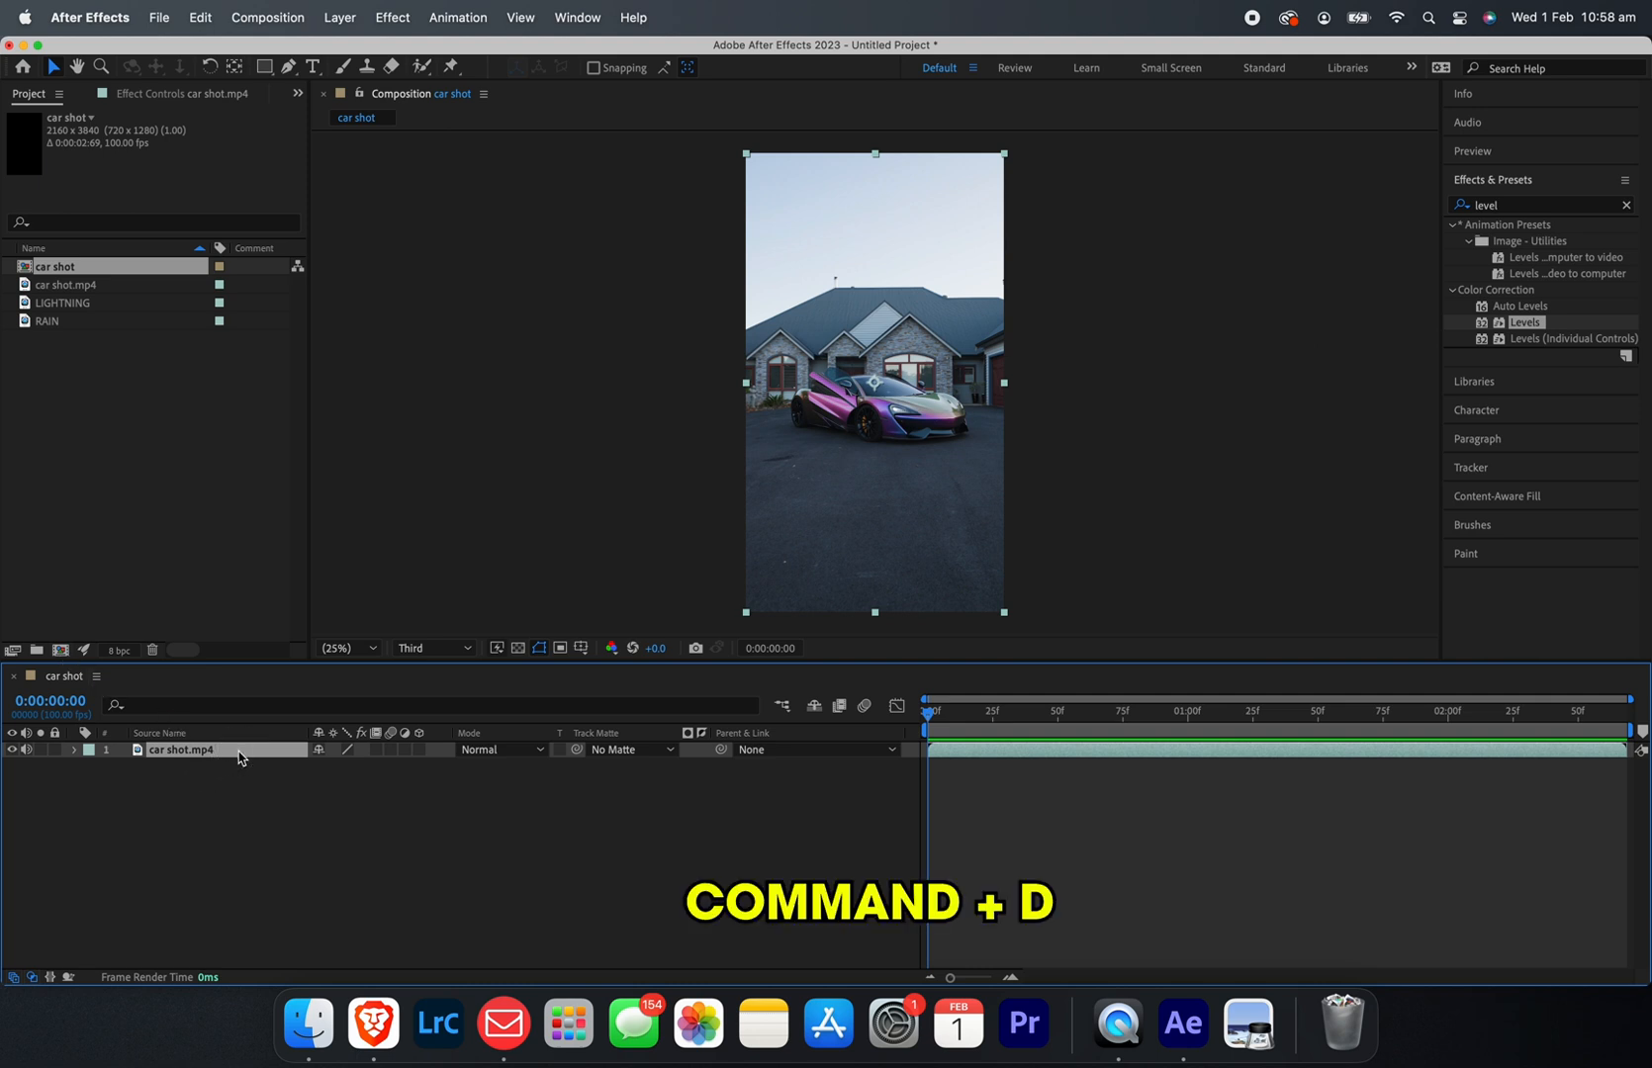
key("super+d")
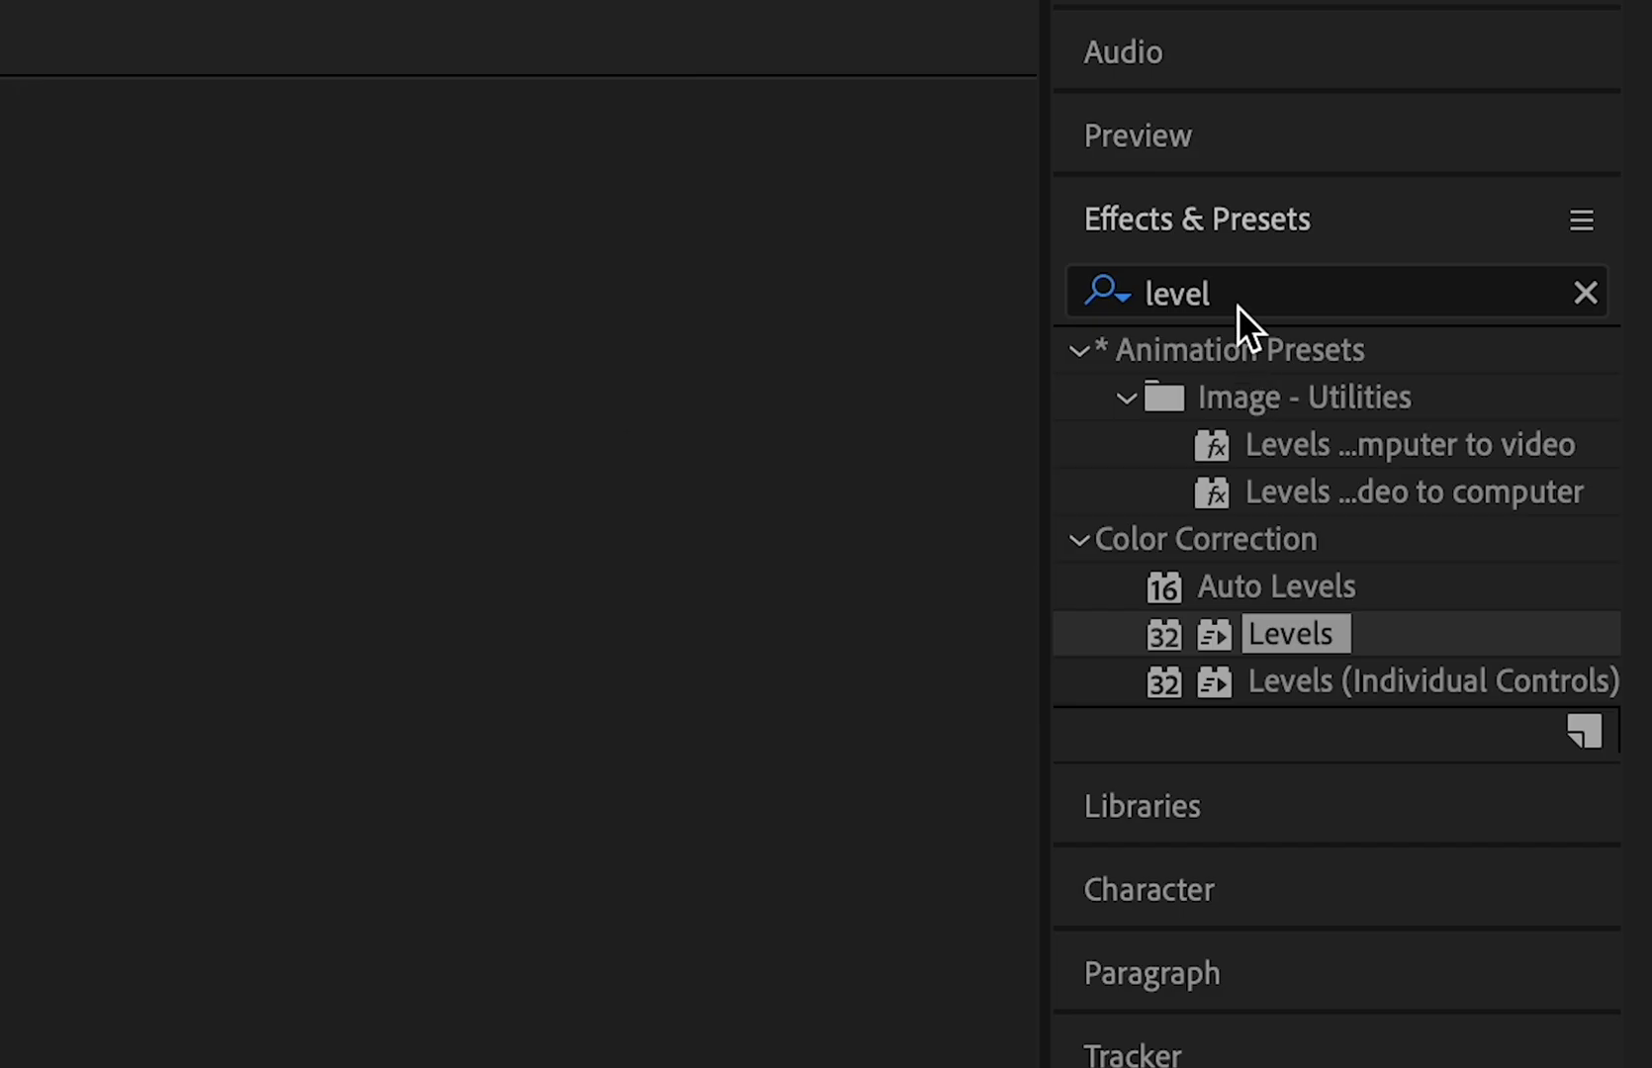
Step: Apply Tint and then Levels from Effects & Presets to the top car shot layer
left_click(1239, 290)
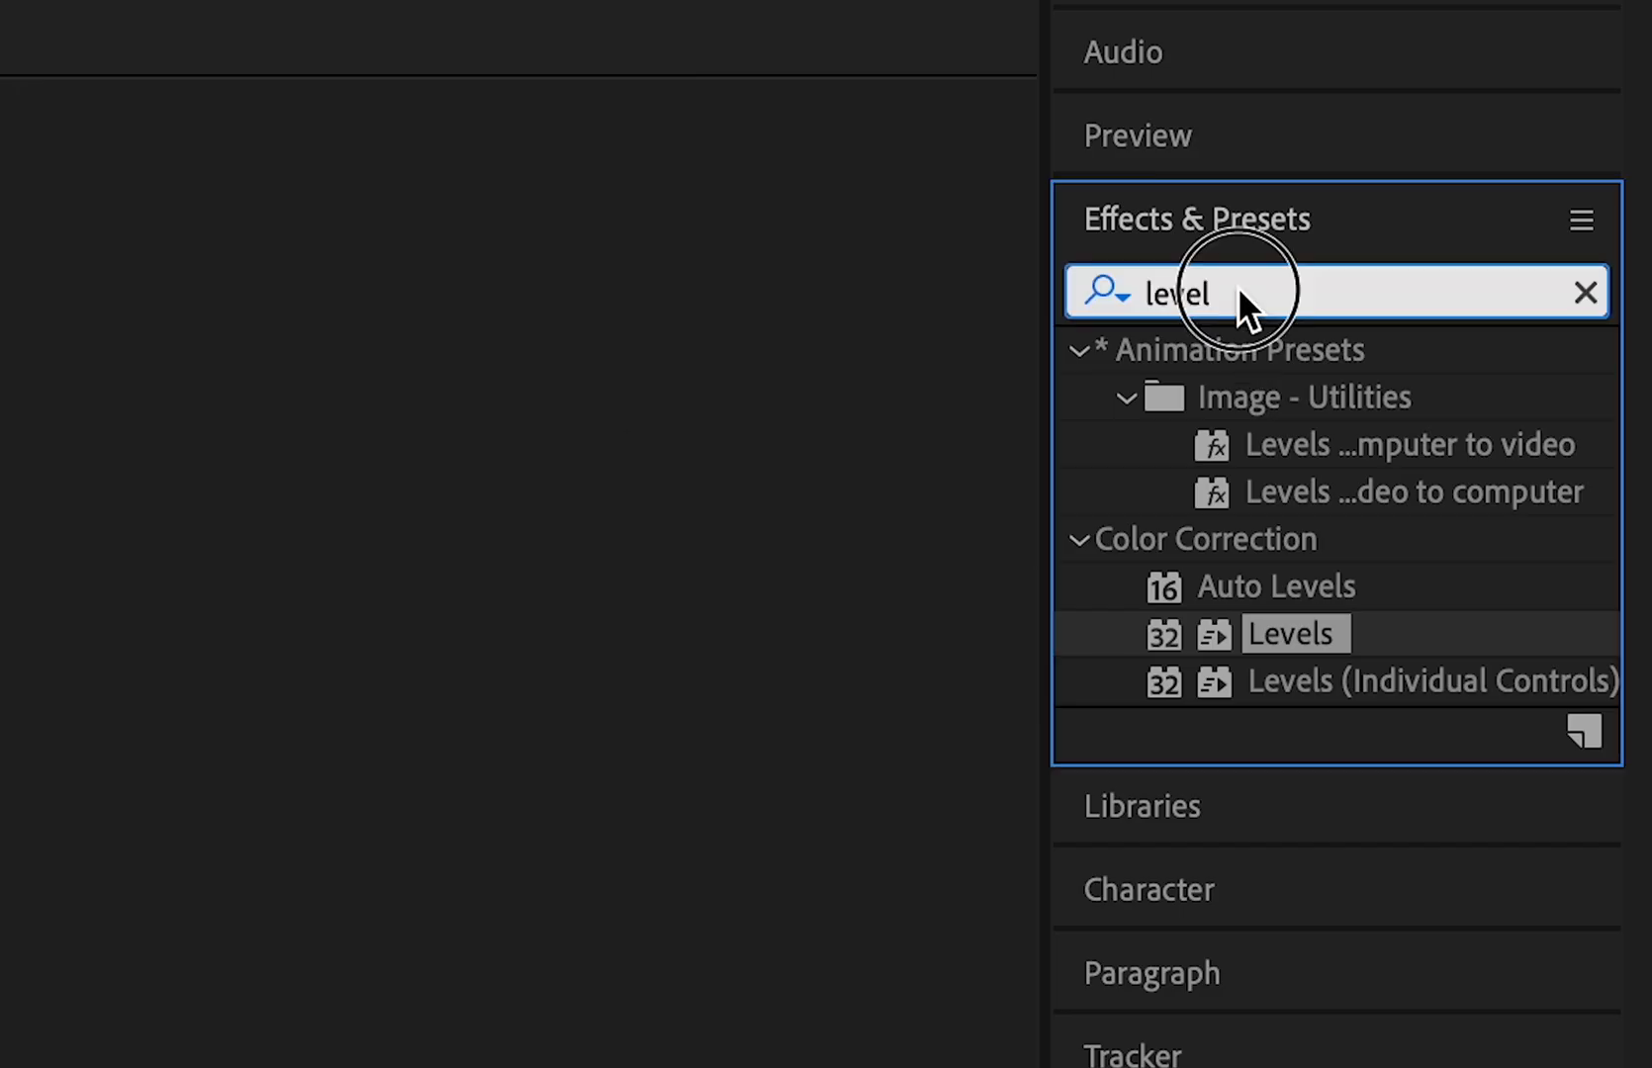
type("tint")
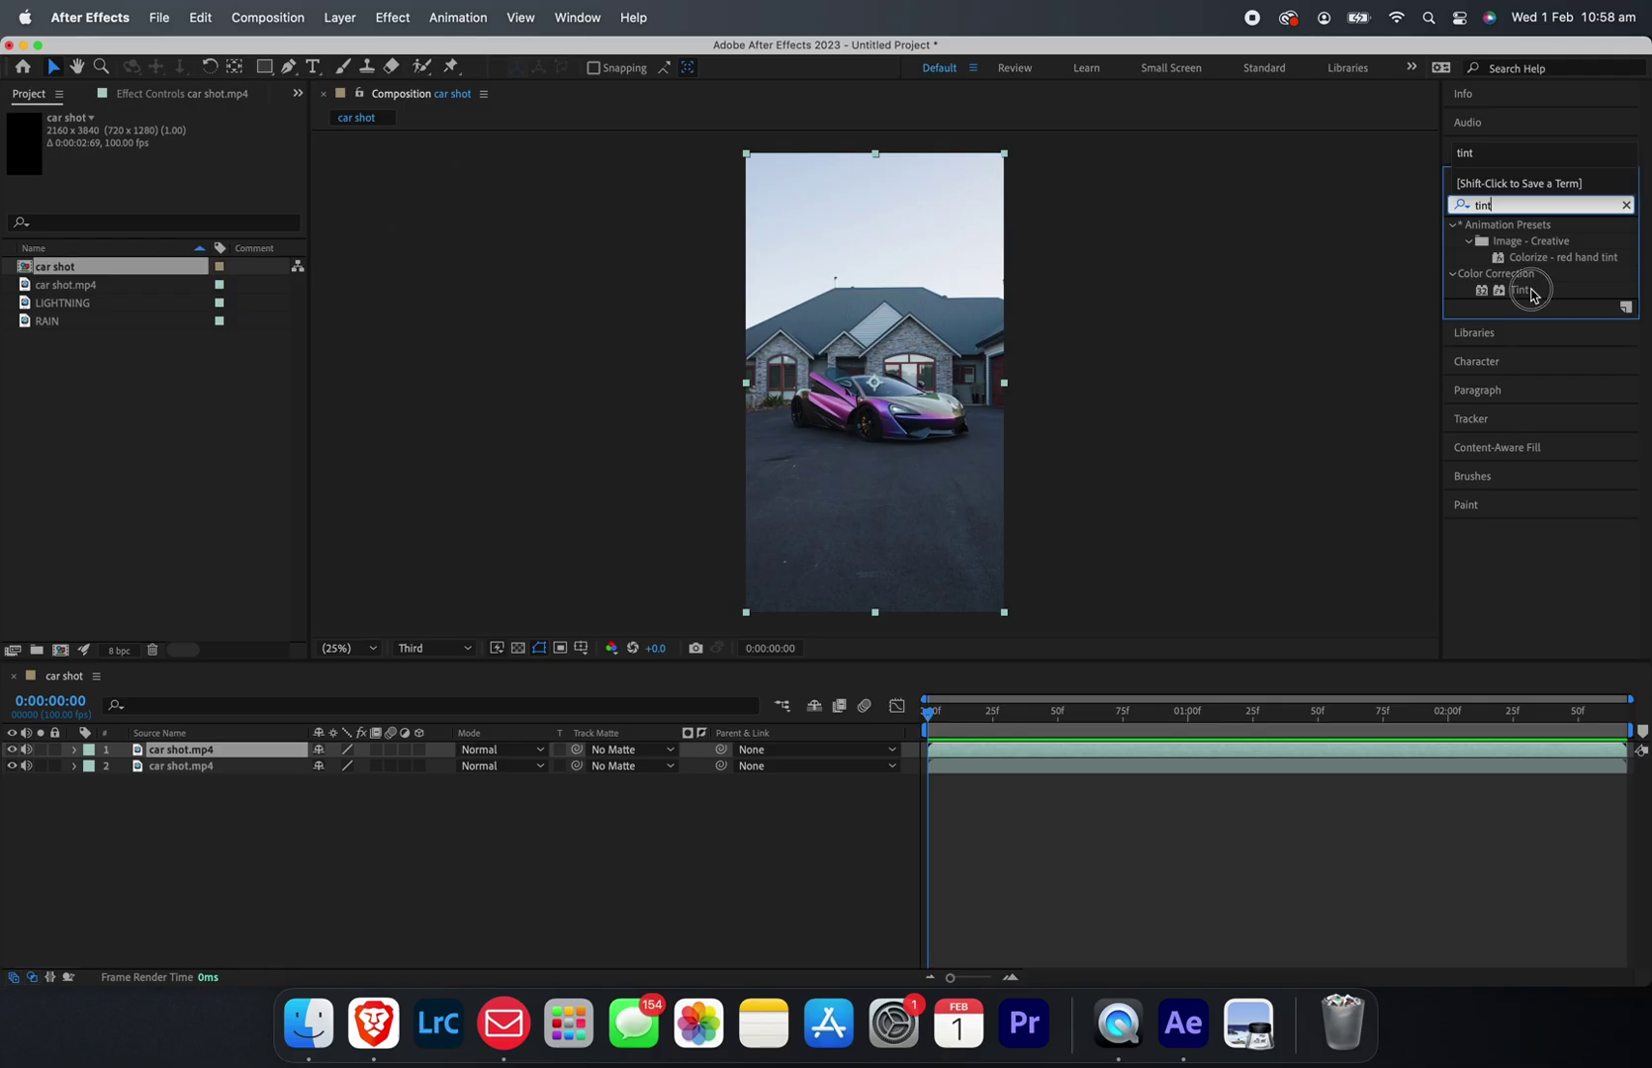
left_click_drag(1291, 535, 241, 758)
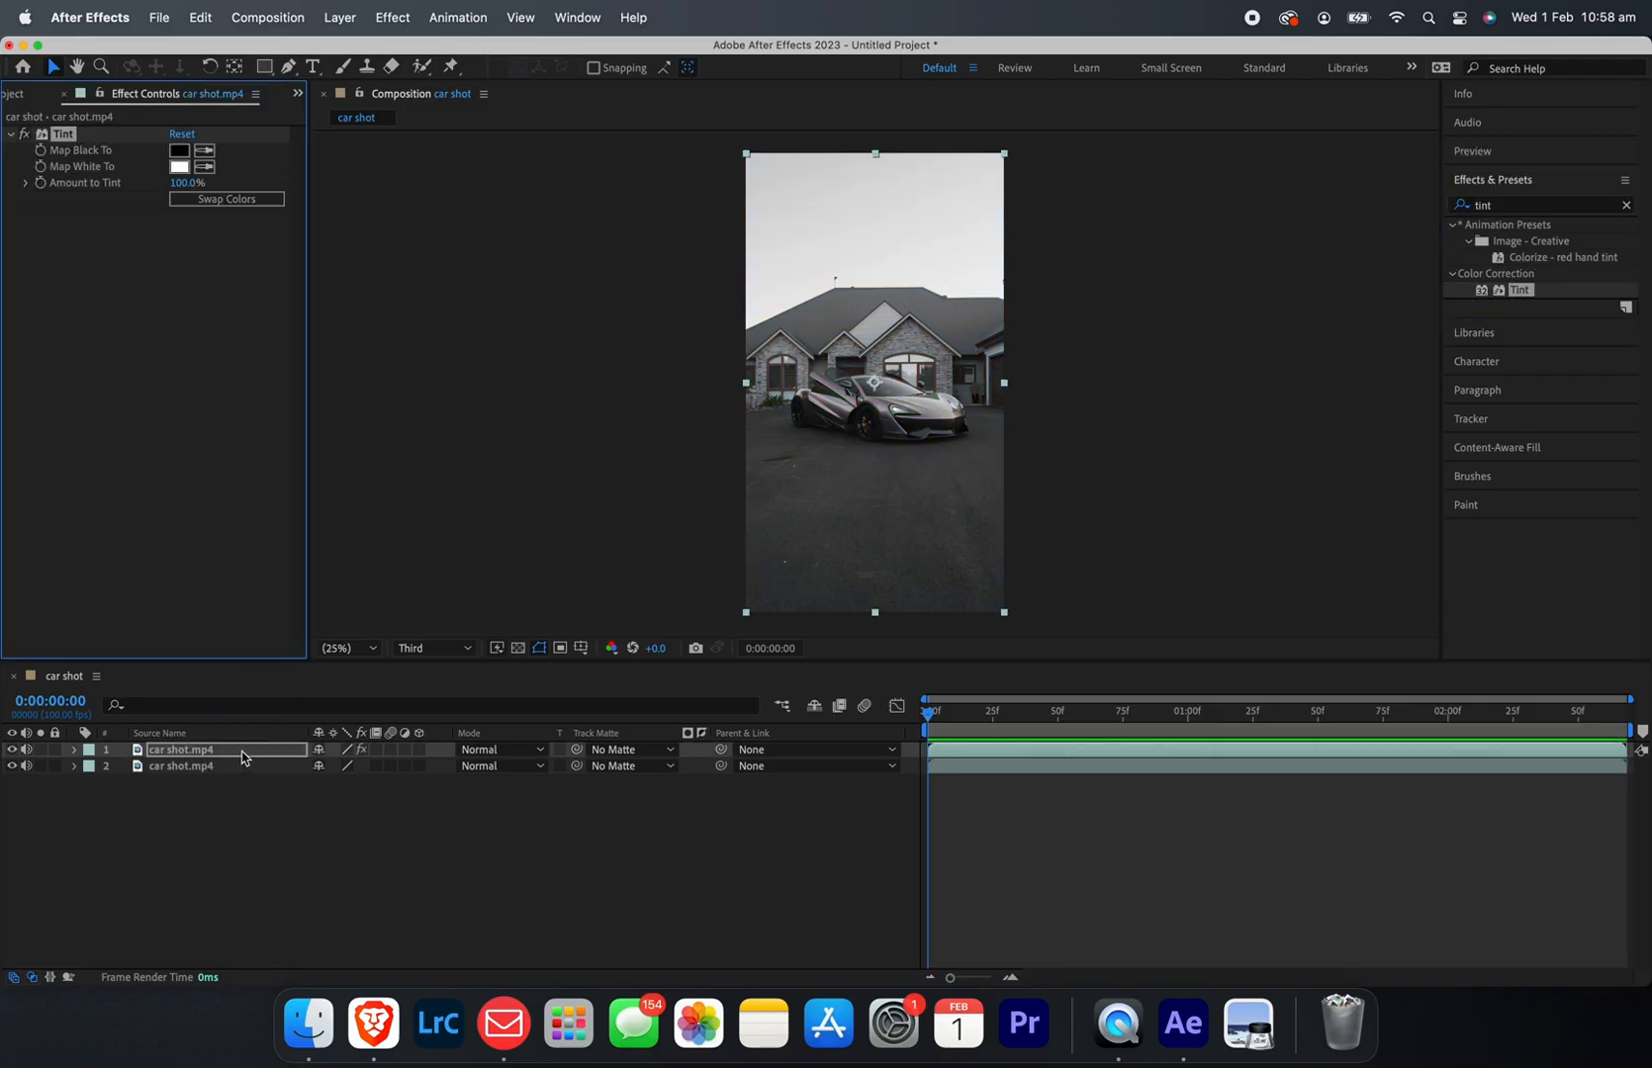
left_click_drag(1504, 205, 1462, 203)
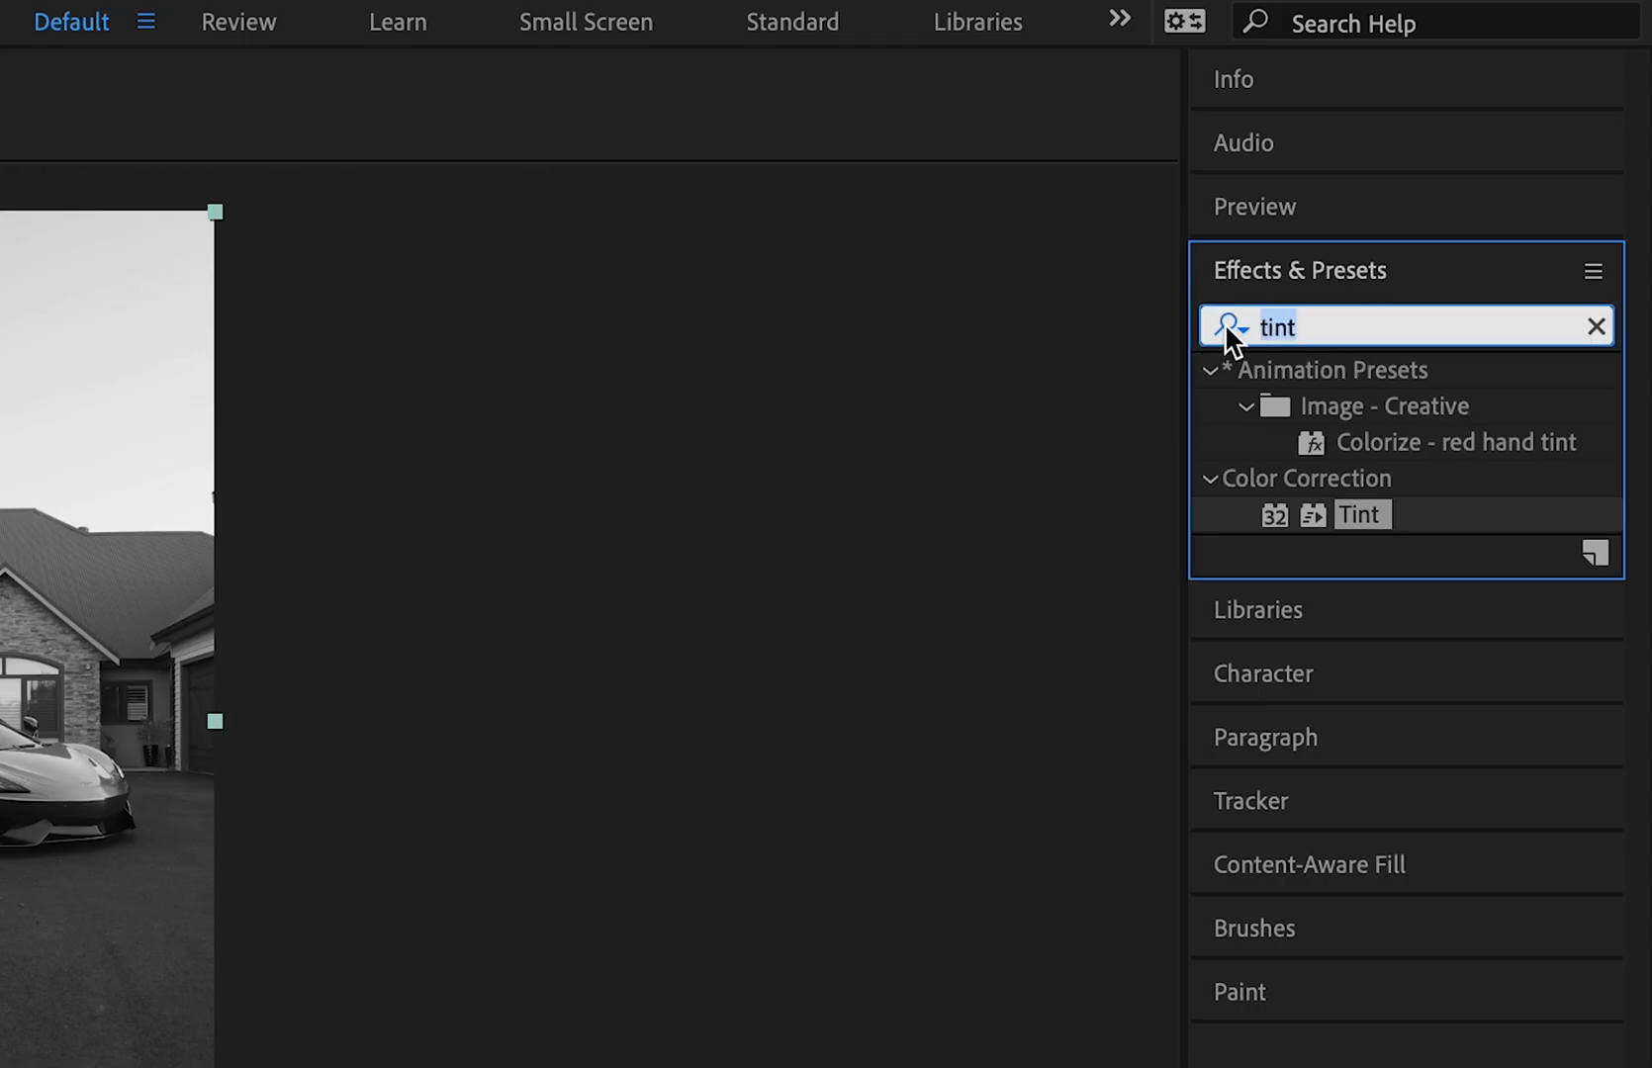
type("level")
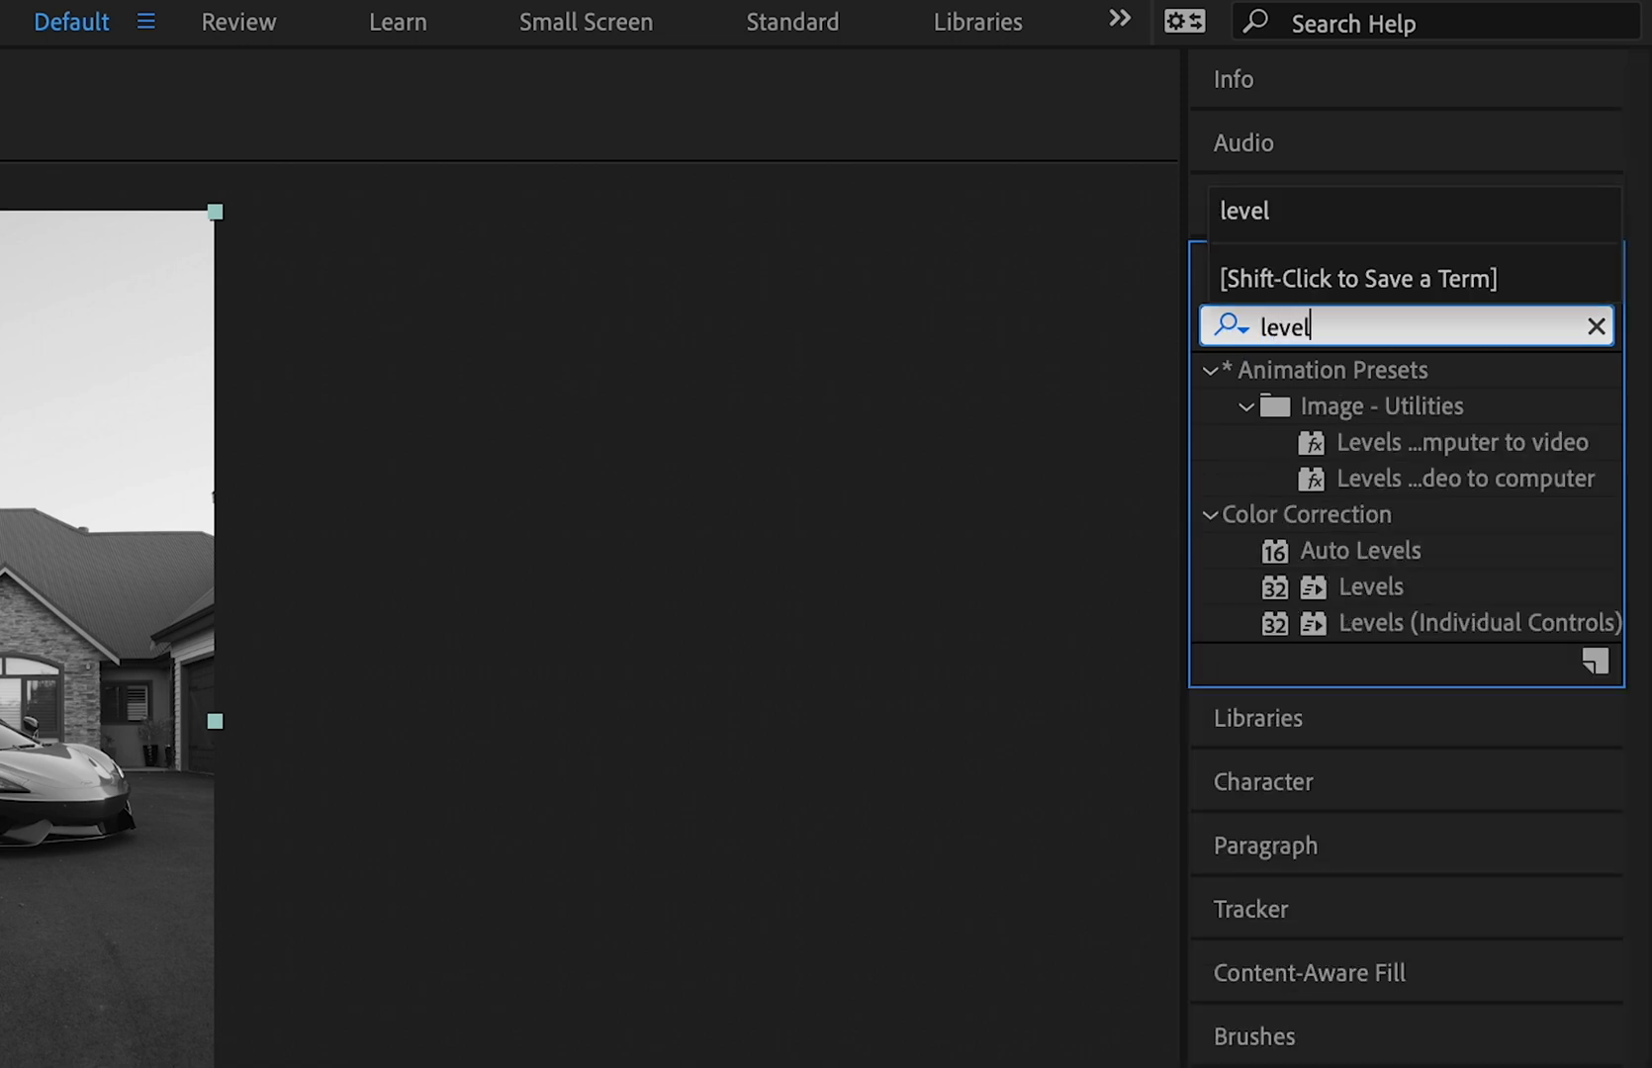
type("s")
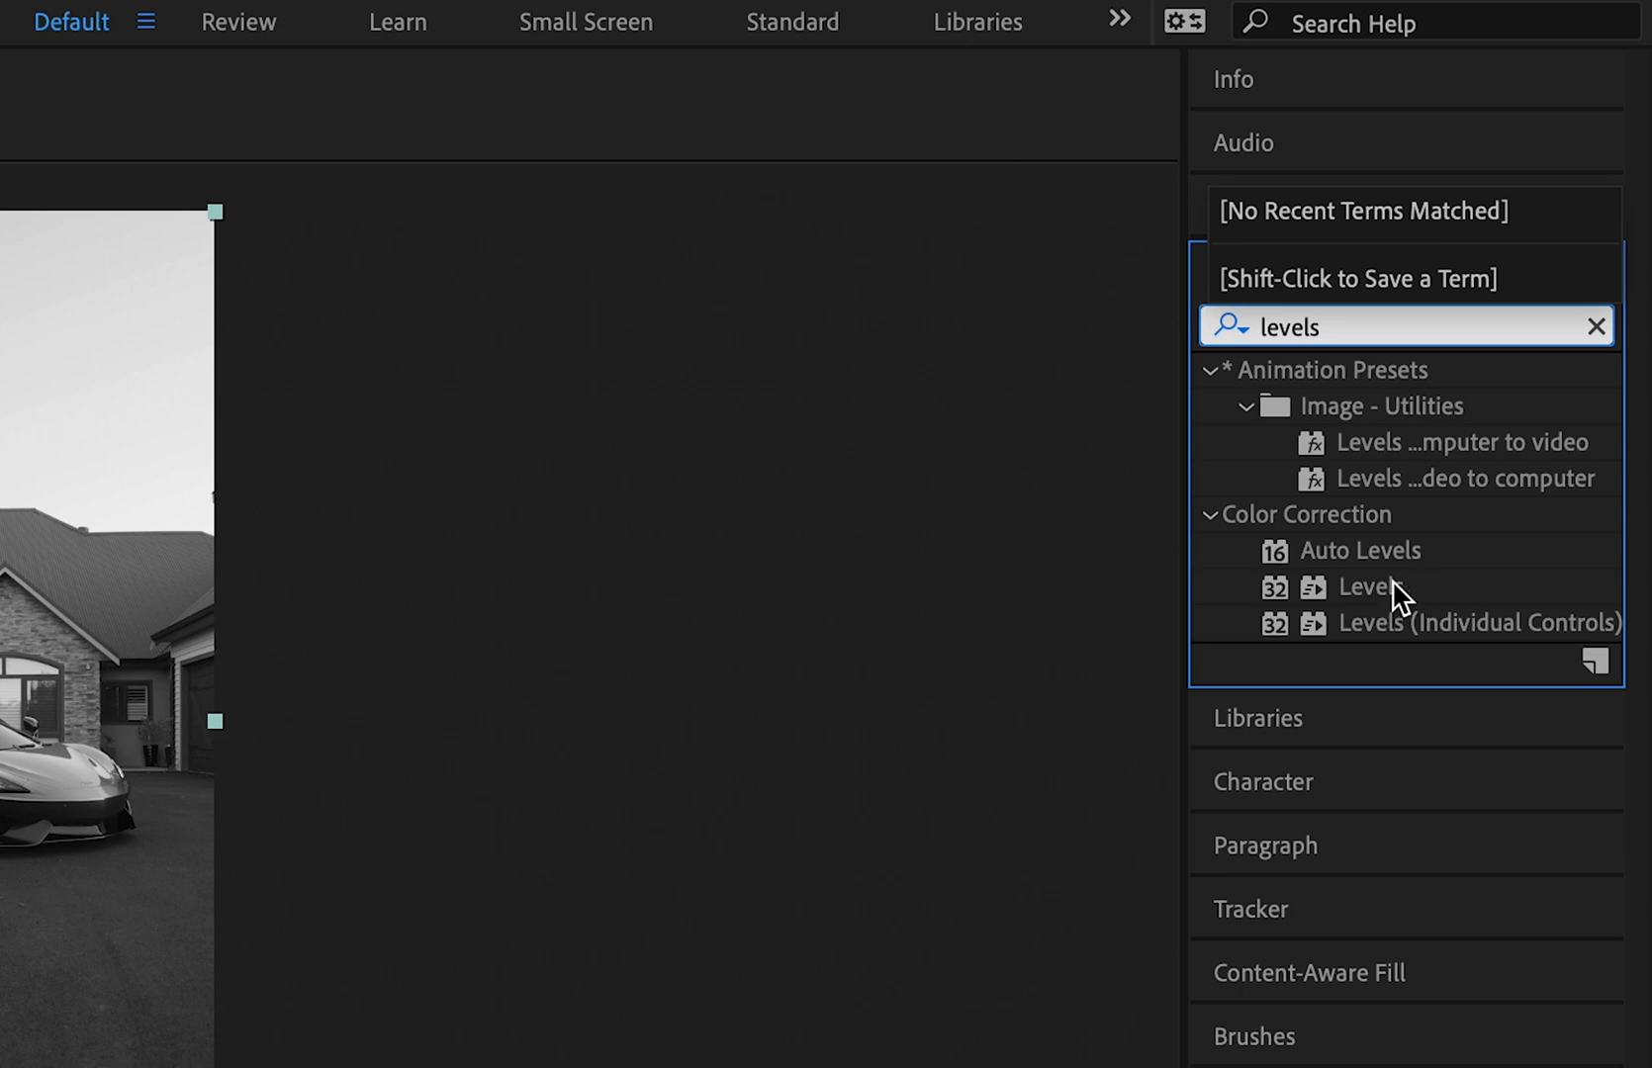
left_click_drag(1400, 597, 237, 750)
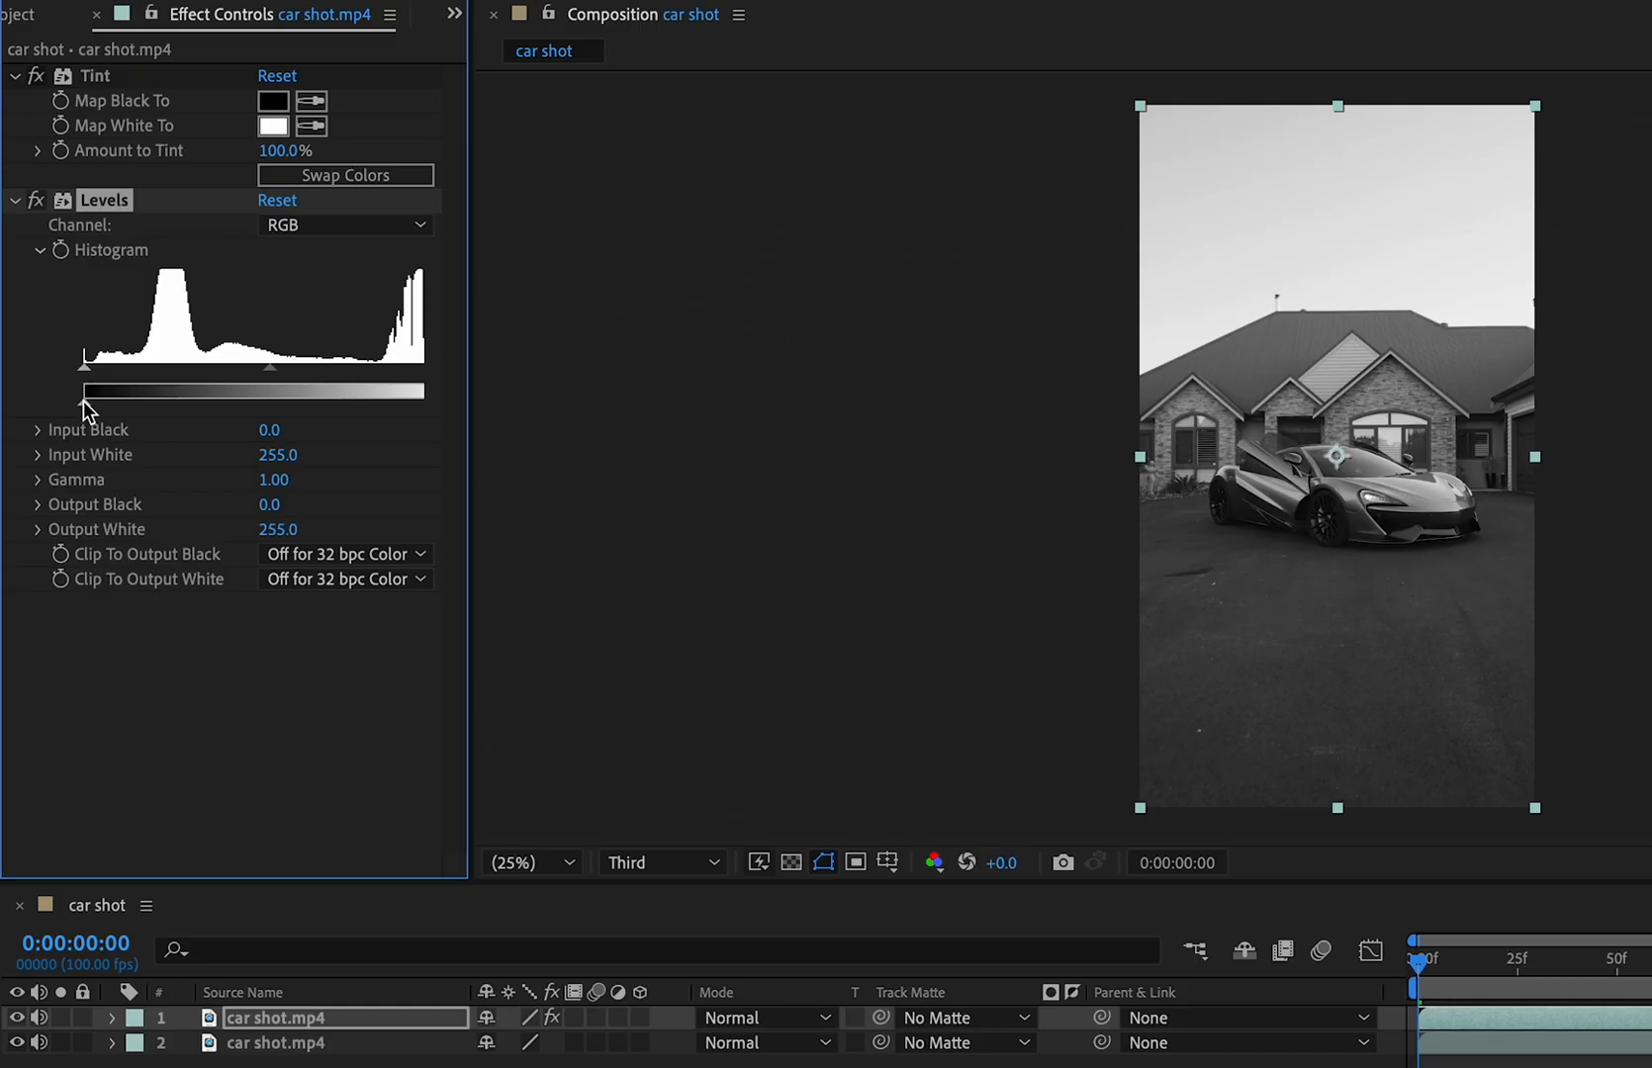
Step: Raise Levels Gamma to 5.00 and Input Black to about 181 for a white-sky silhouette
mouse_move(84, 402)
left_mouse_down()
mouse_move(56, 400)
mouse_move(309, 386)
mouse_move(278, 374)
left_mouse_up()
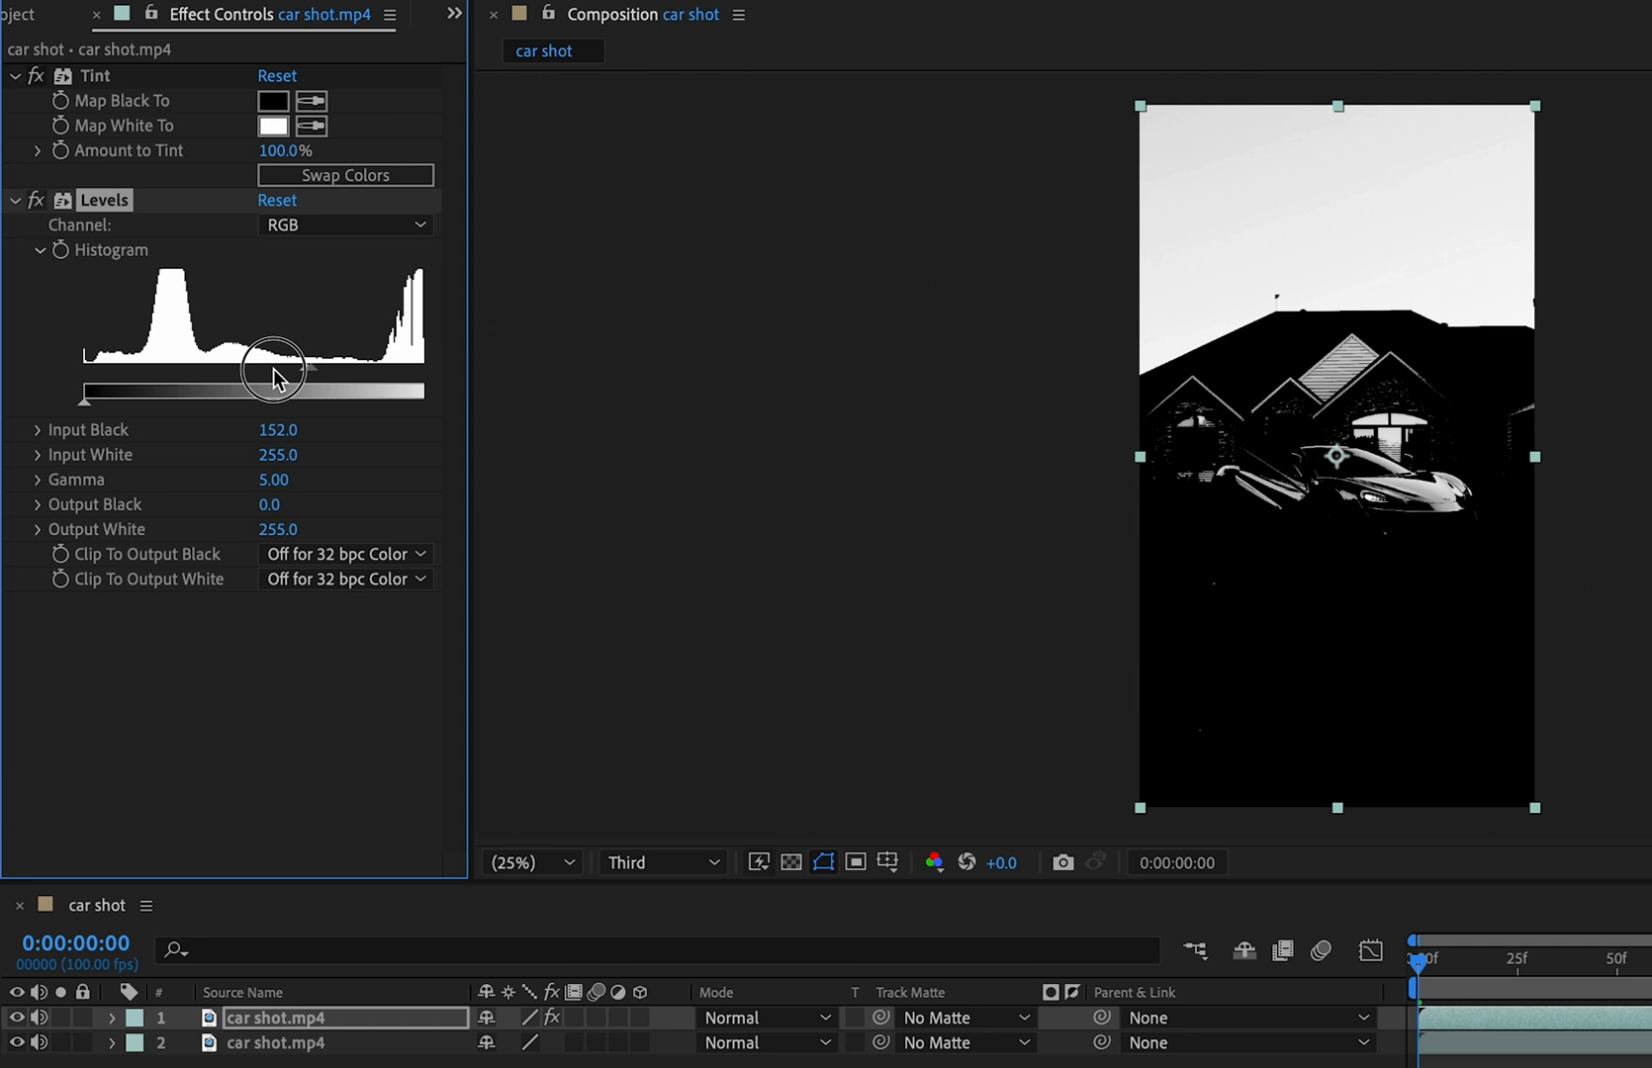
left_click_drag(308, 377, 367, 380)
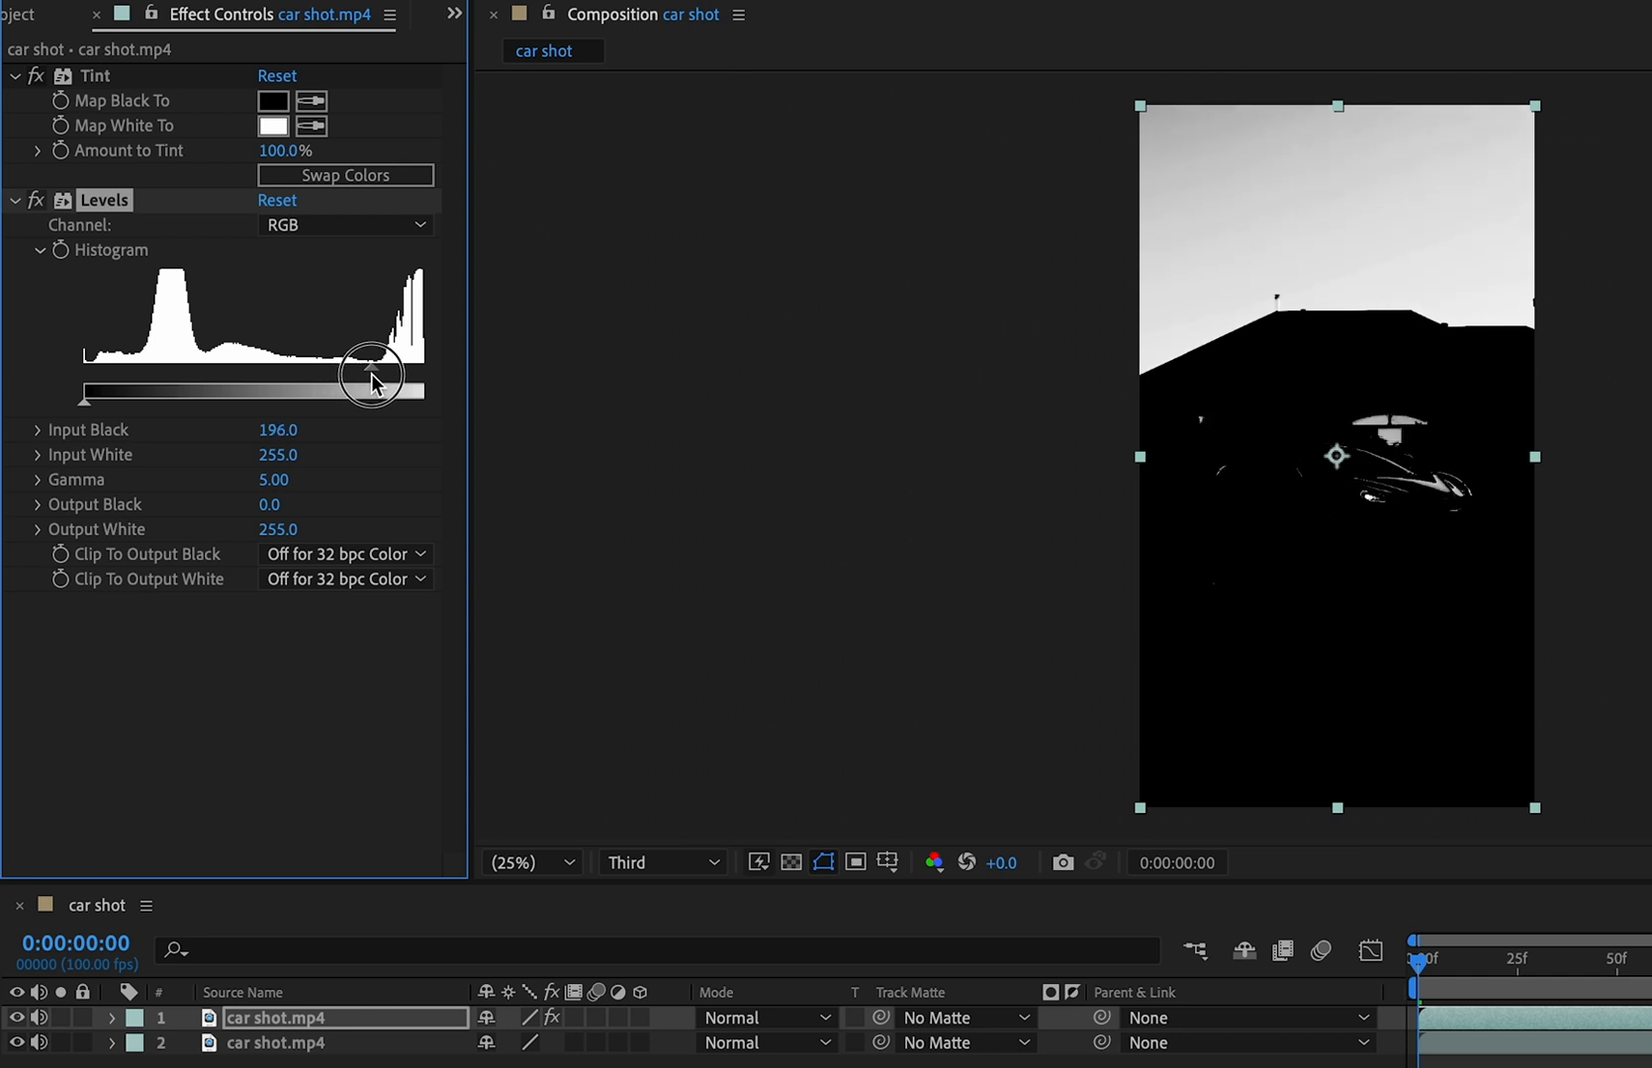
left_click_drag(366, 379, 355, 380)
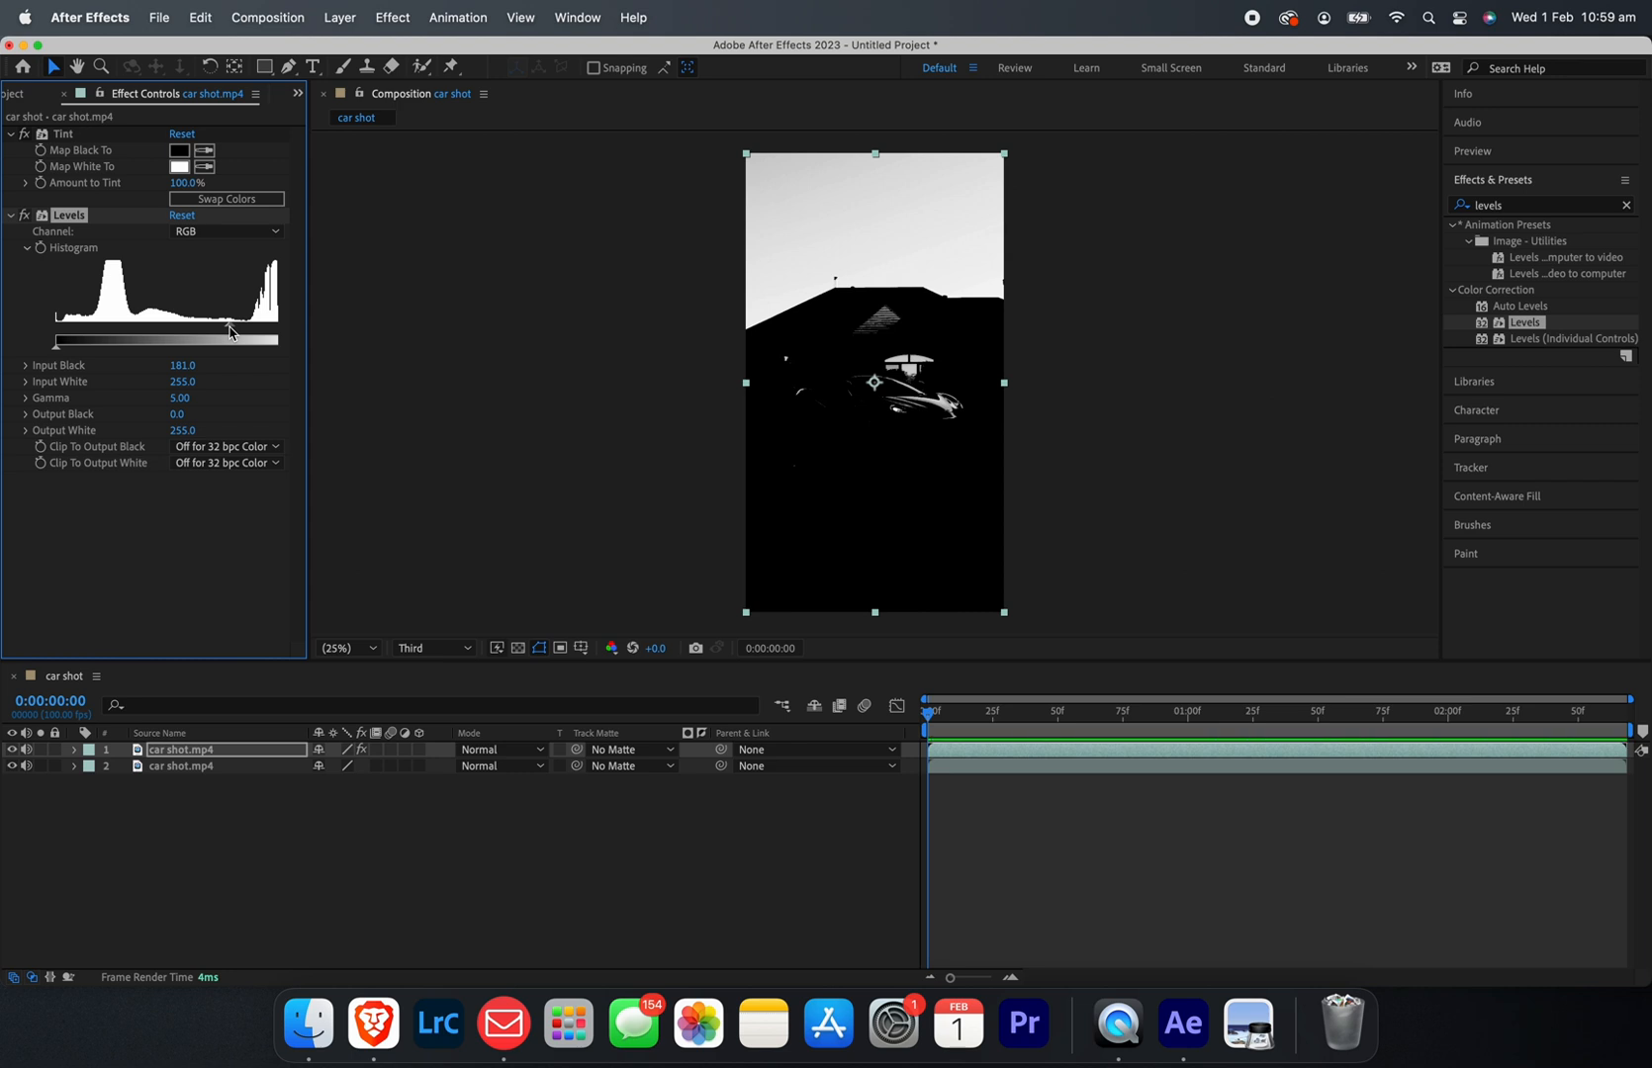
Step: Set layer 2's Track Matte to 1. car shot.mp4 as an inverted Luma matte
left_click(662, 766)
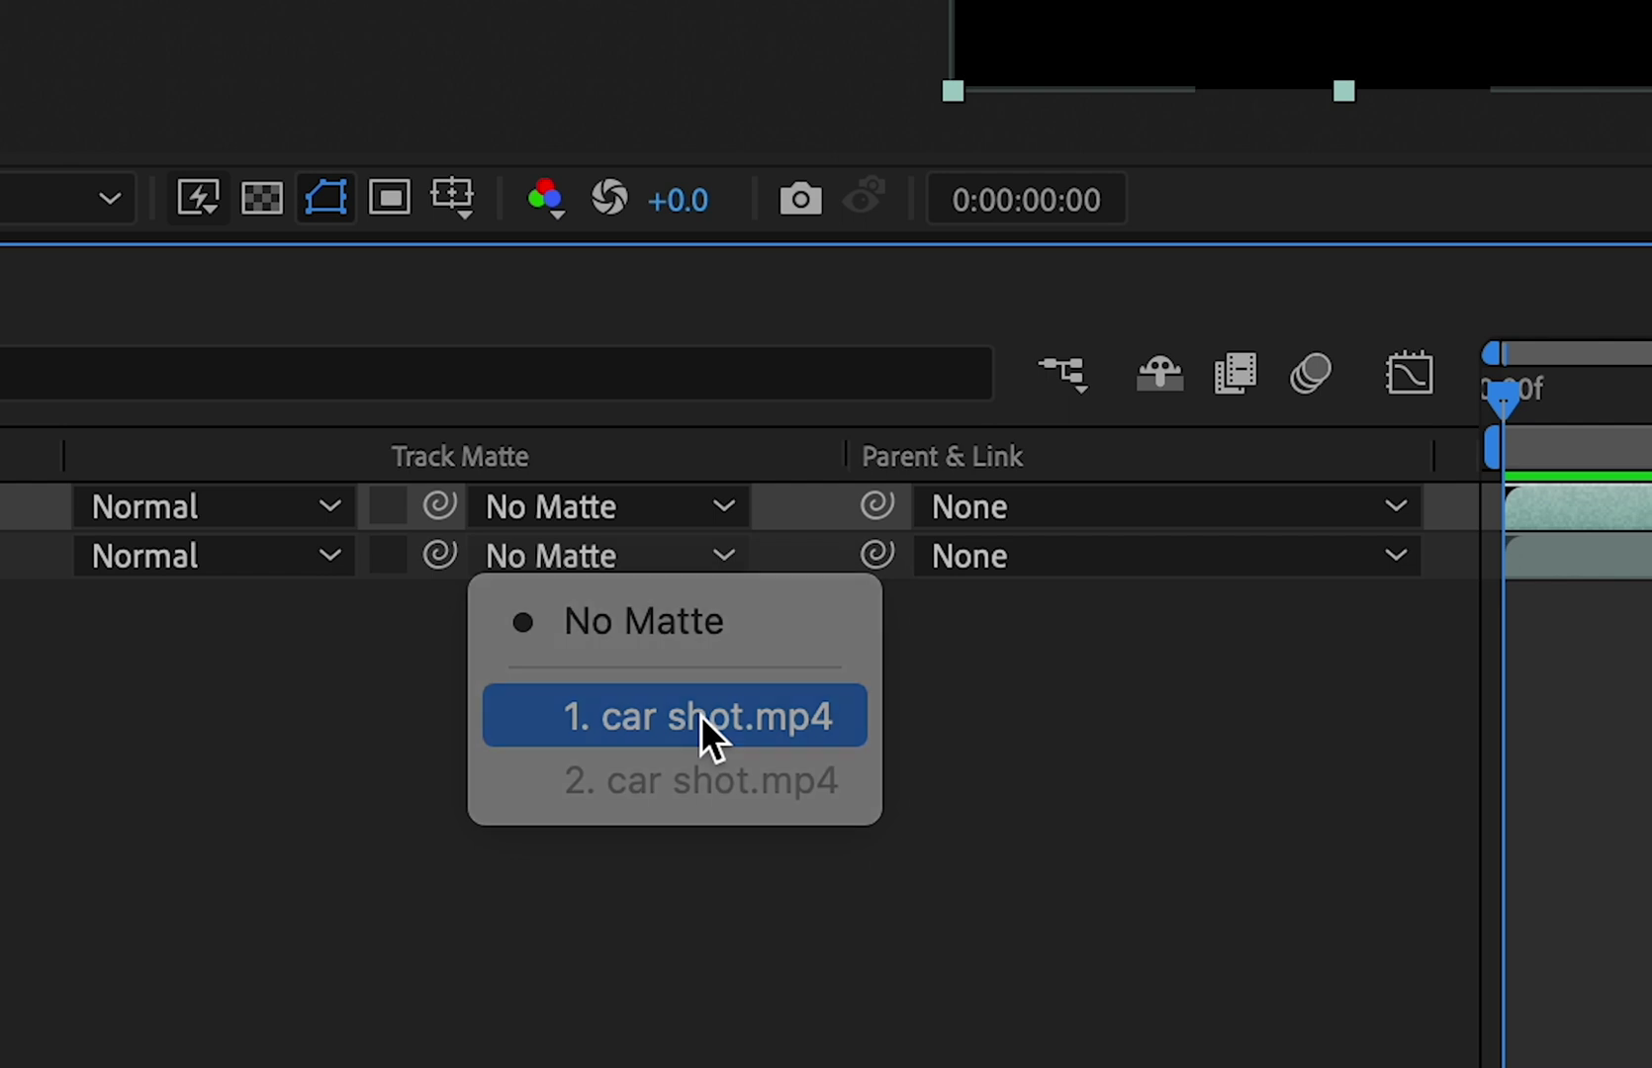
left_click(661, 819)
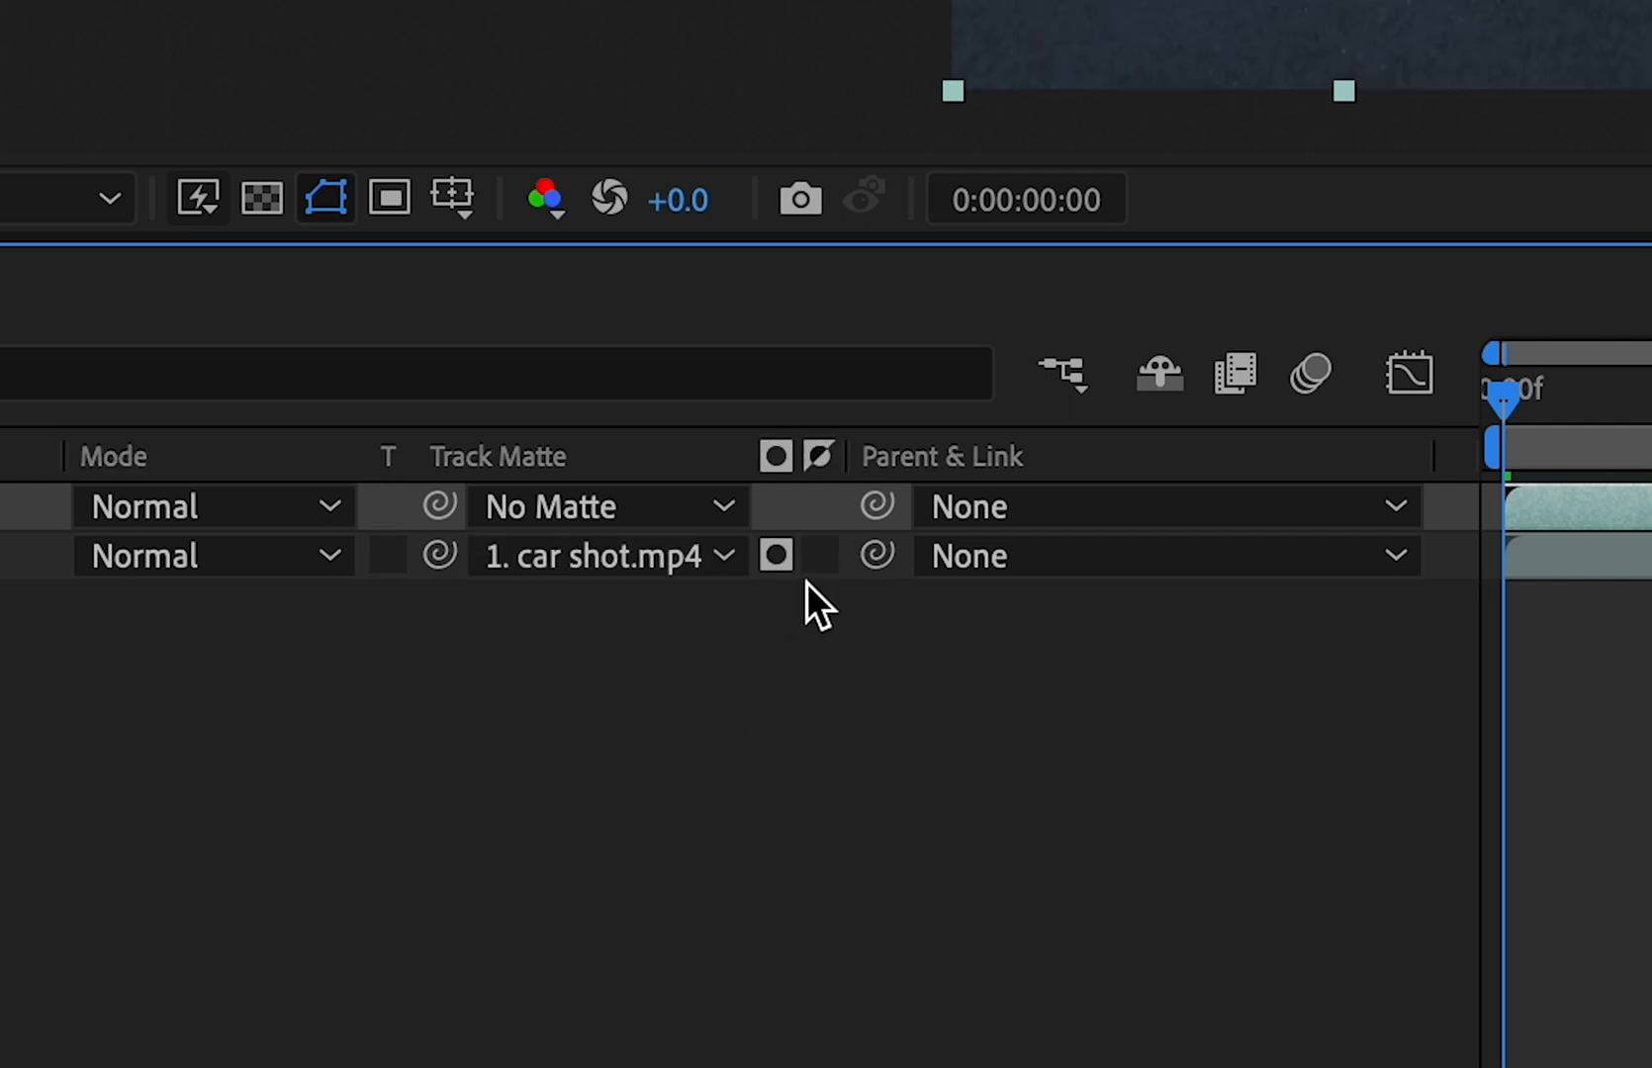
left_click(777, 555)
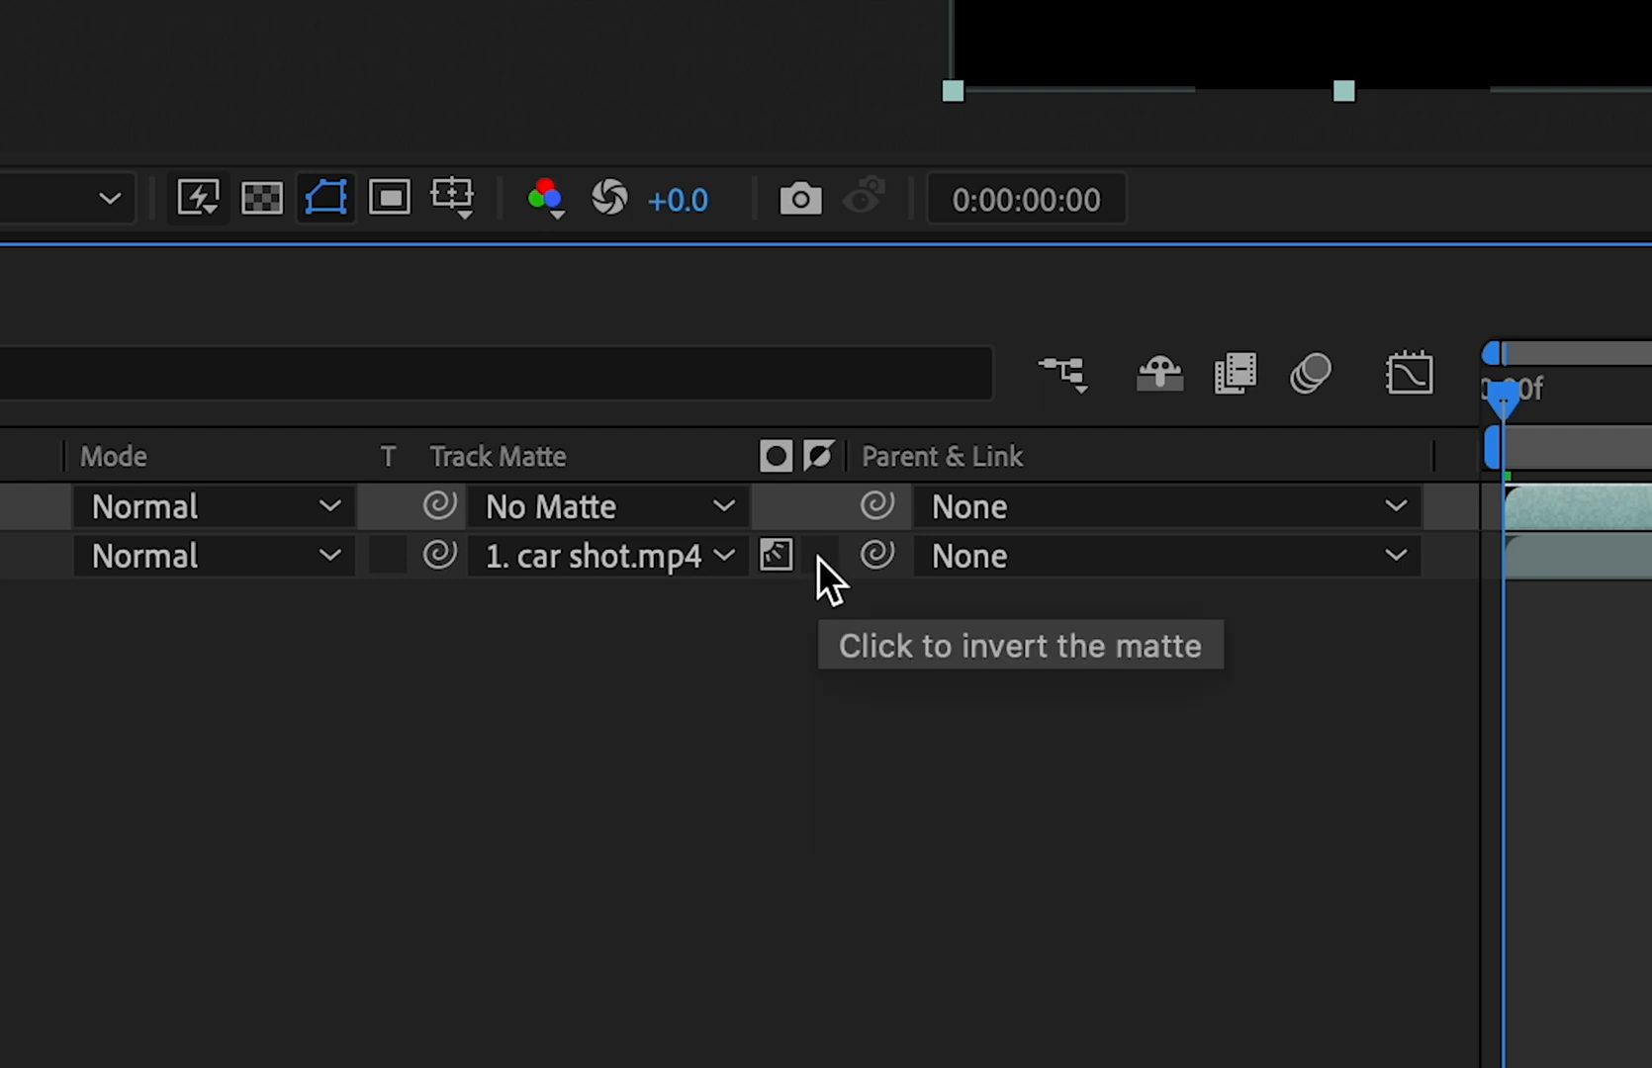
left_click(818, 557)
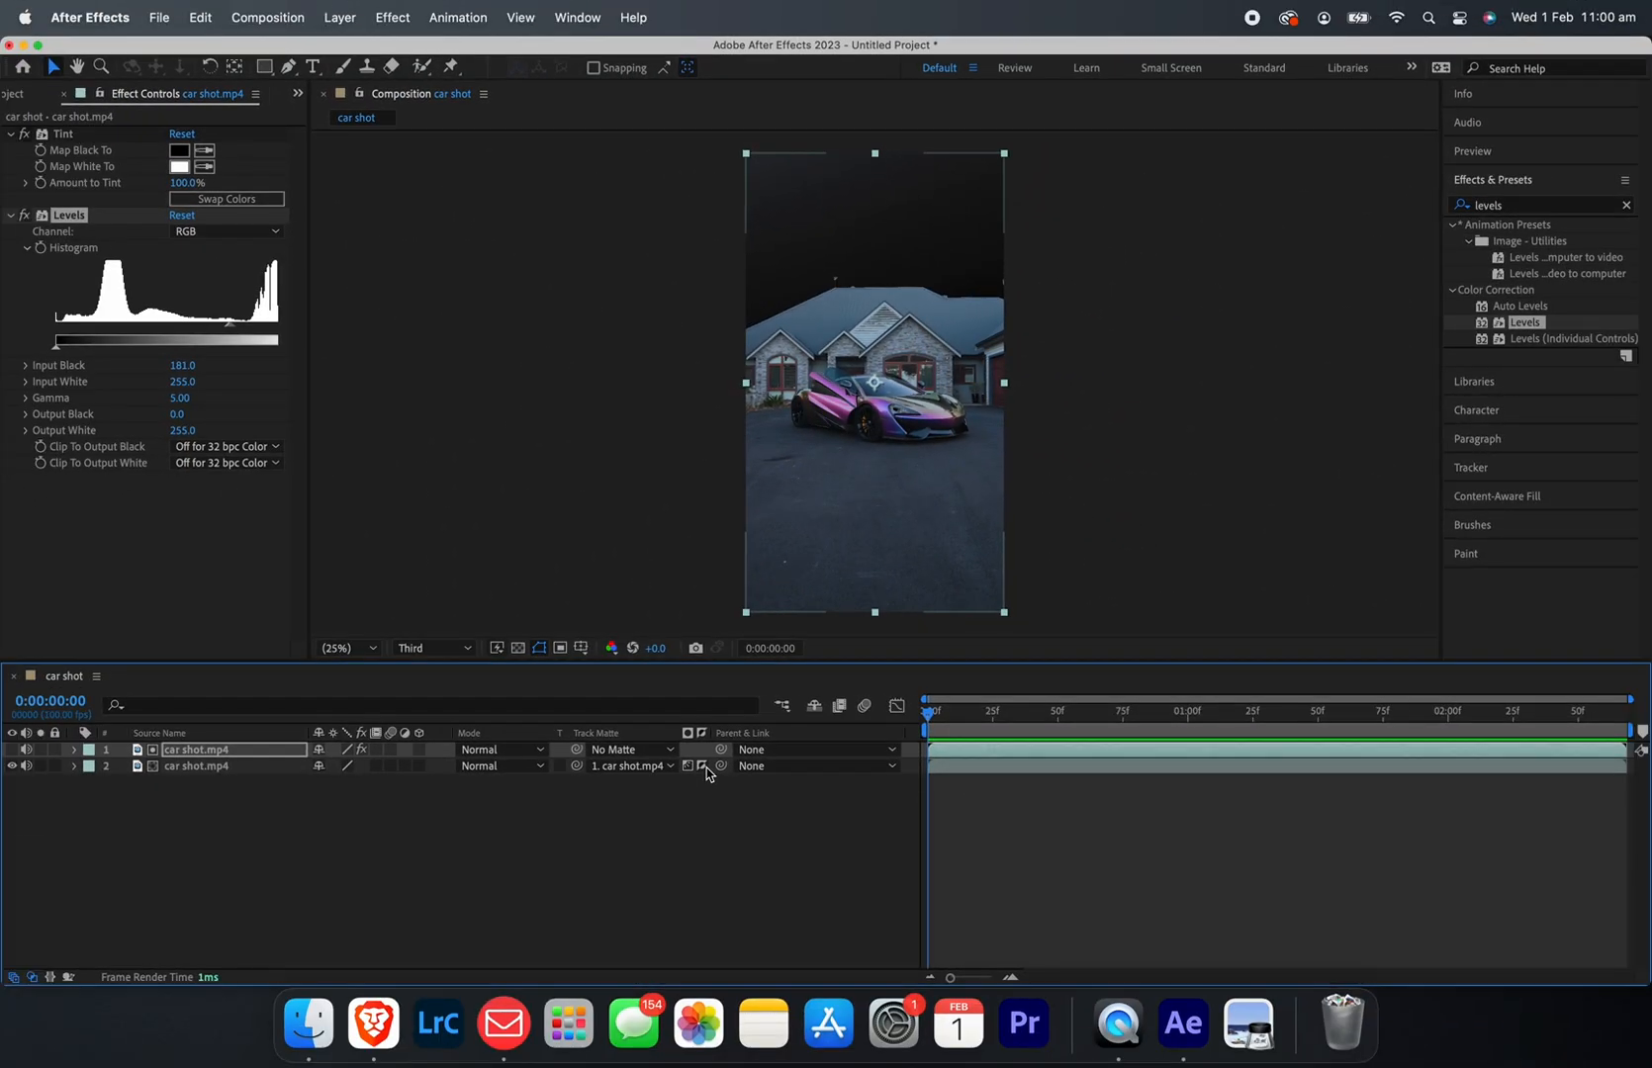
Step: Duplicate the keyed car shot layer and pick the Pen tool for masking
left_click(222, 767)
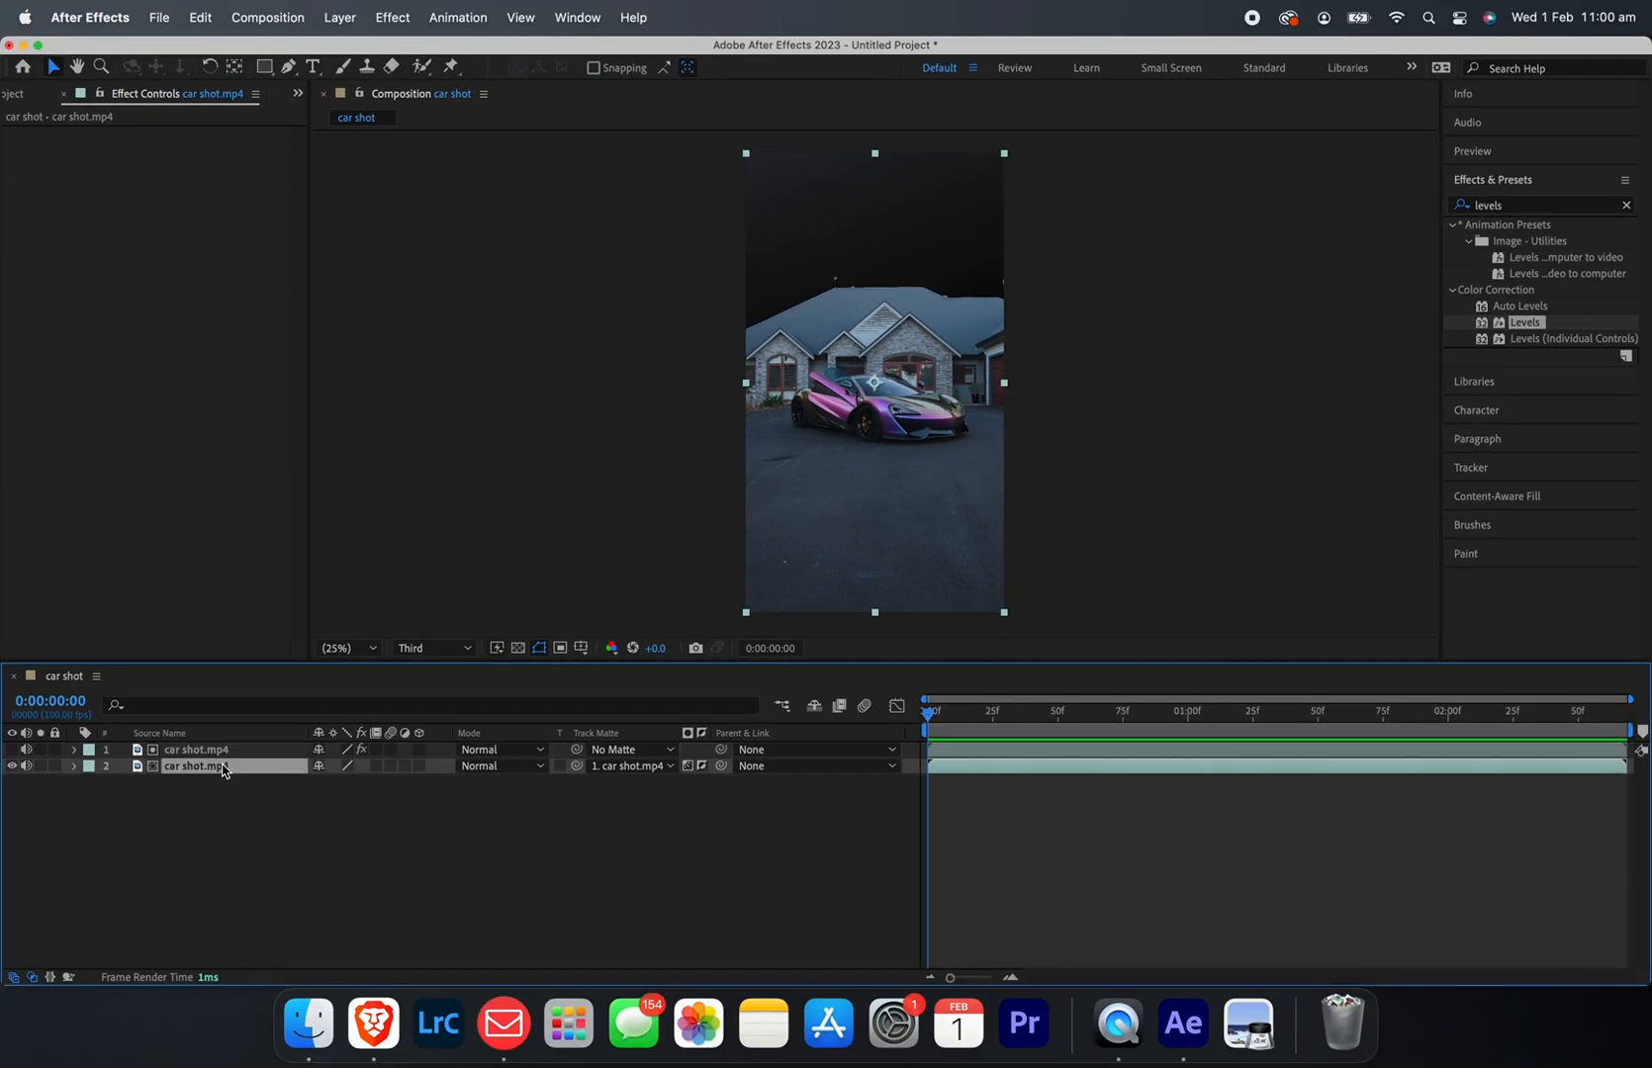
key("super+d")
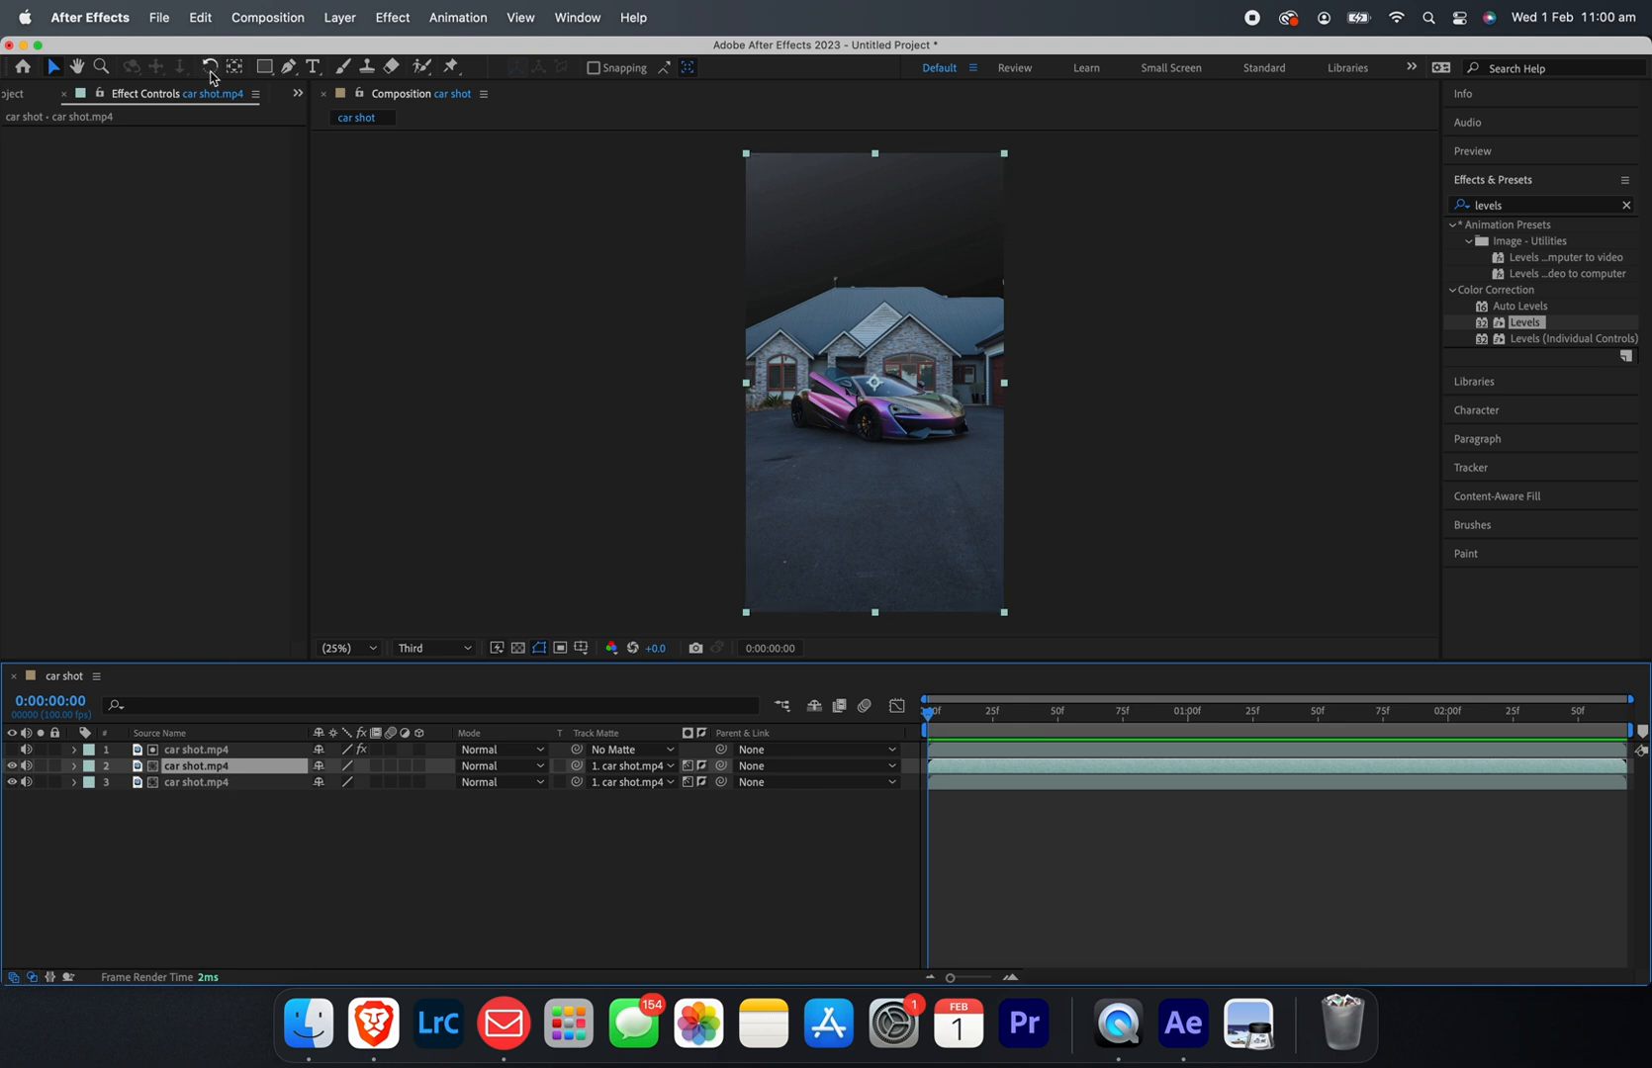
left_click(290, 68)
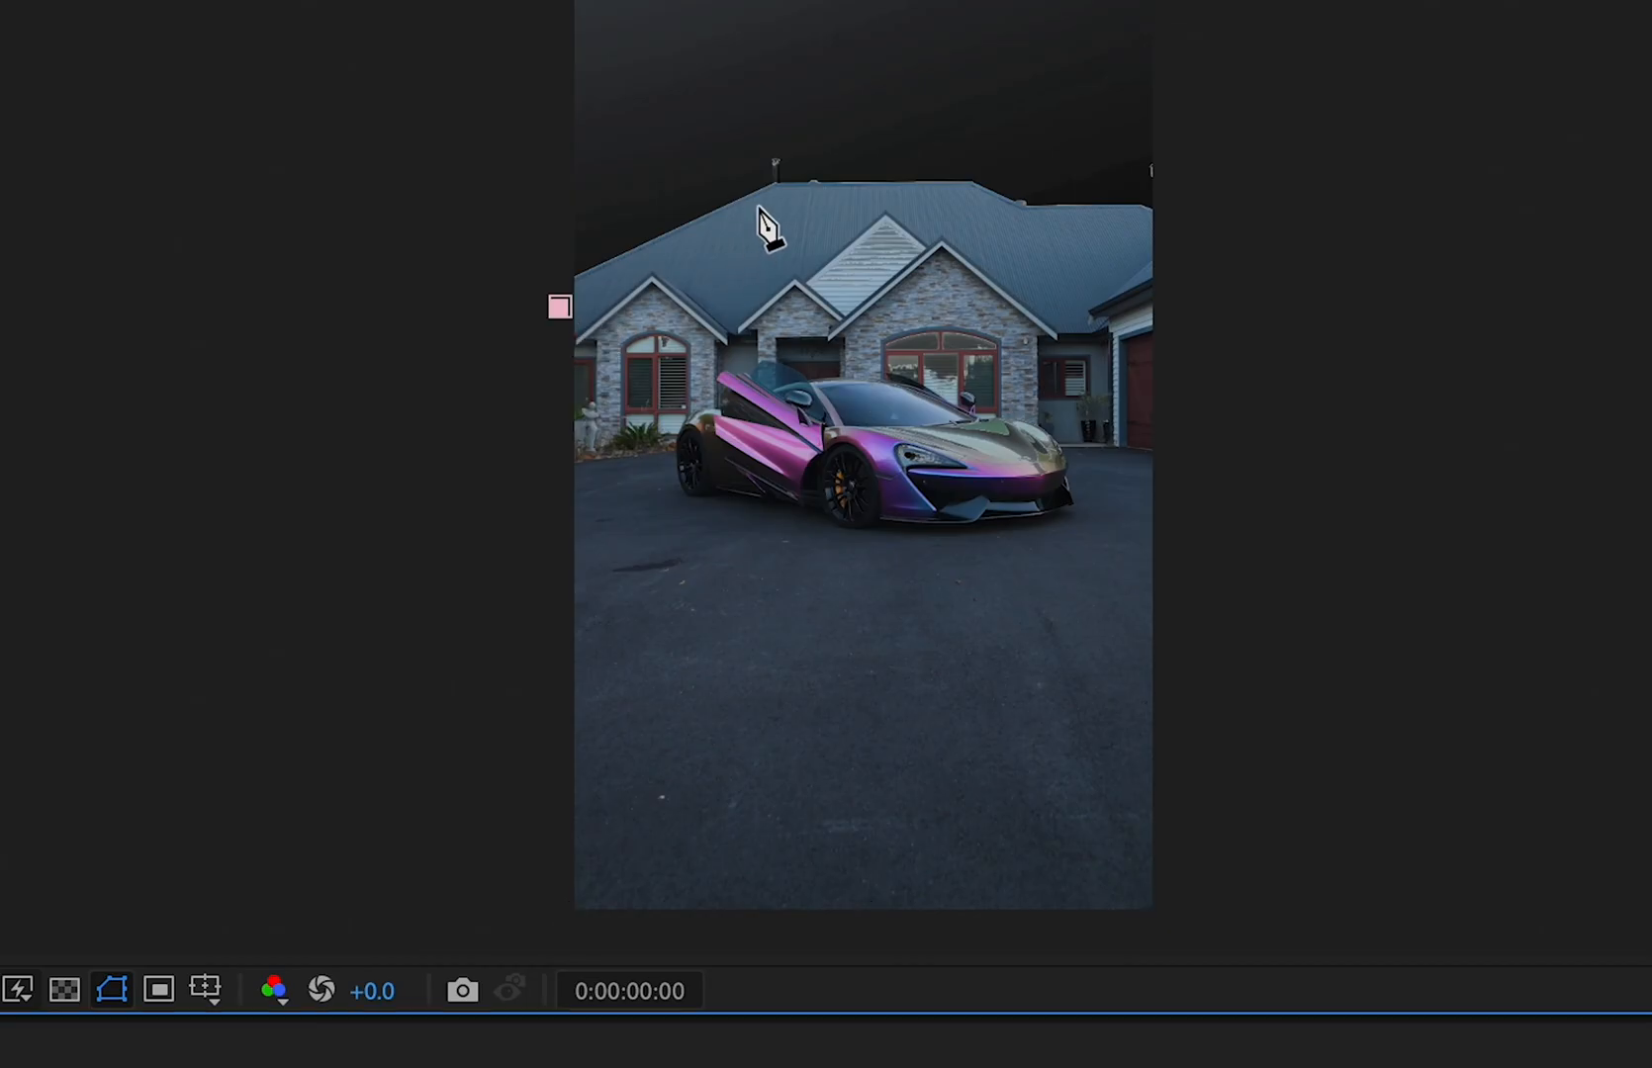
Step: Draw a closed mask along the roofline and around the bottom enclosing house, car and driveway
left_click(779, 202)
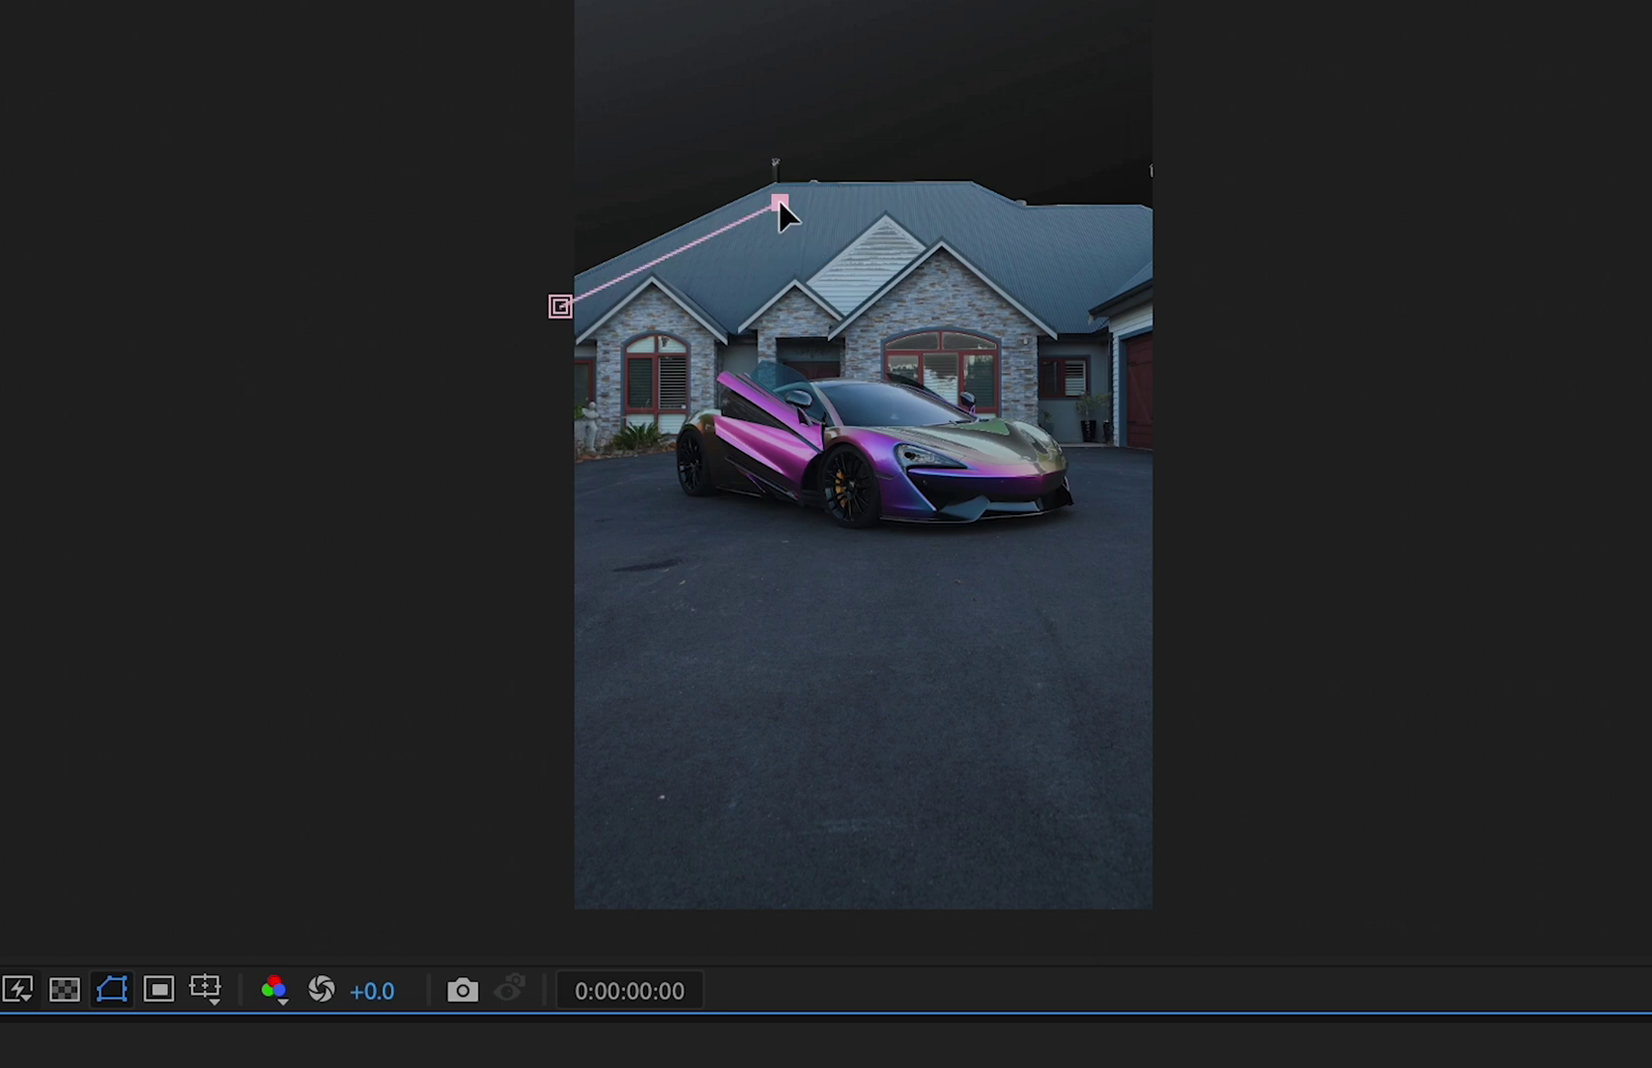
left_click(971, 204)
left_click(1016, 228)
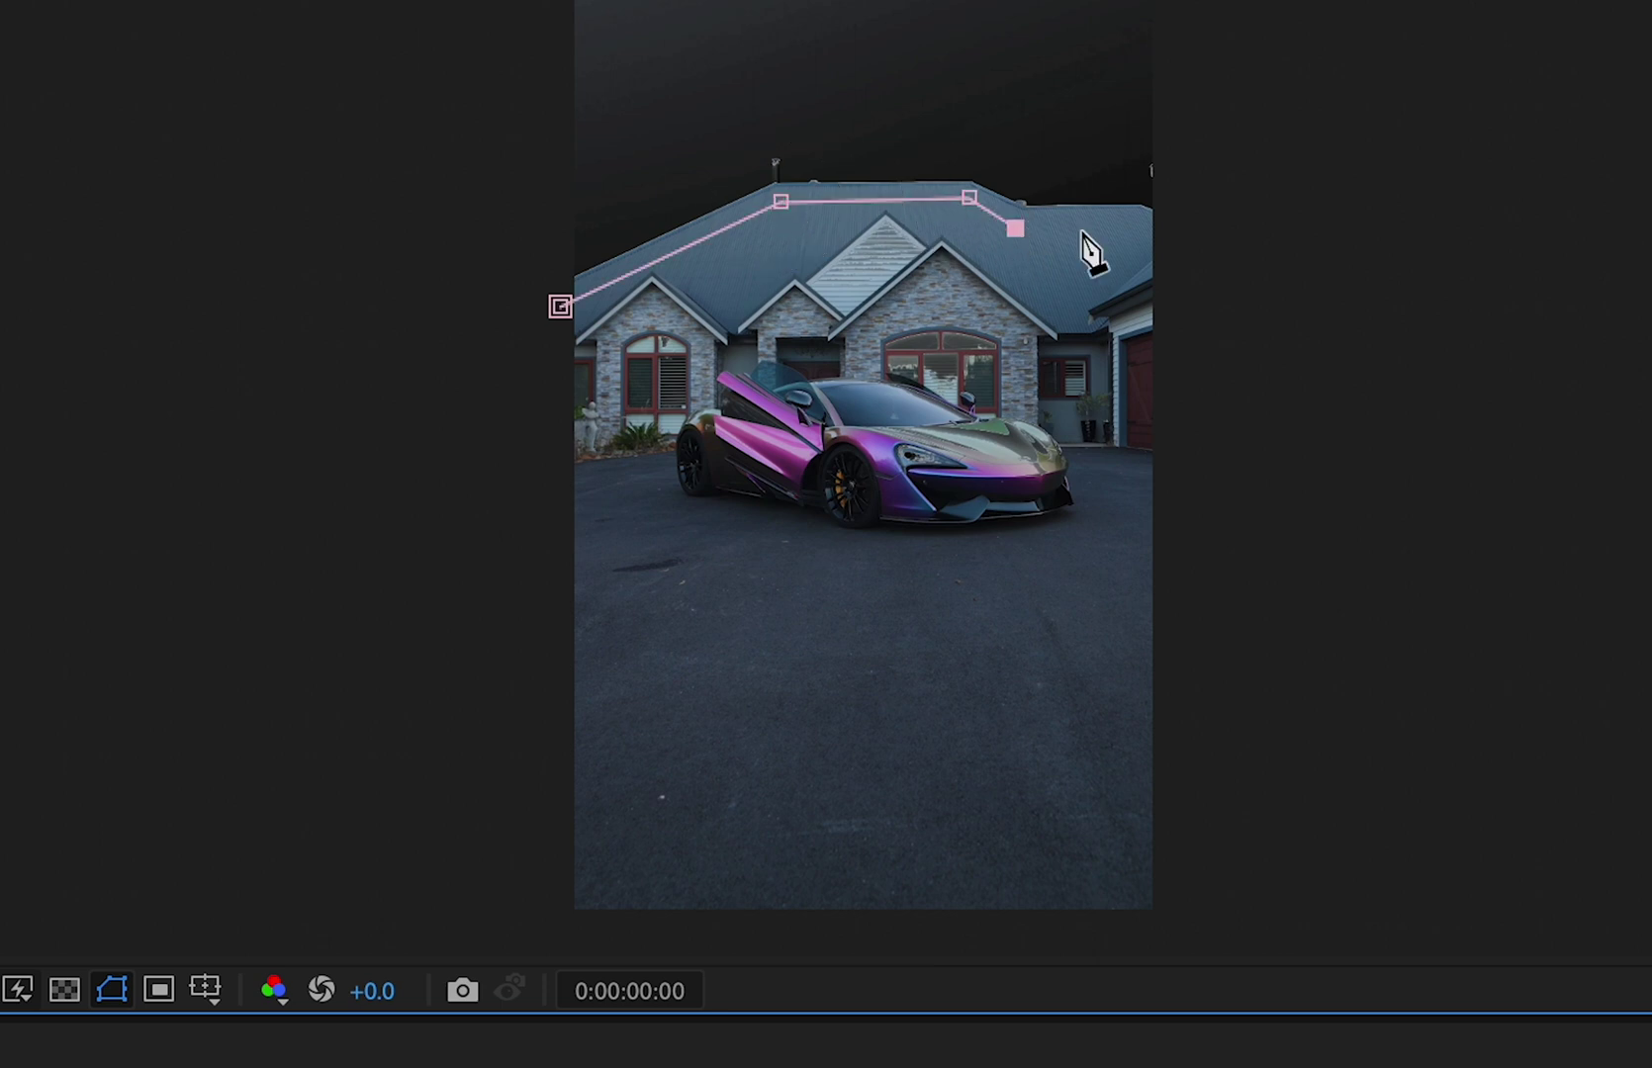
left_click(1183, 234)
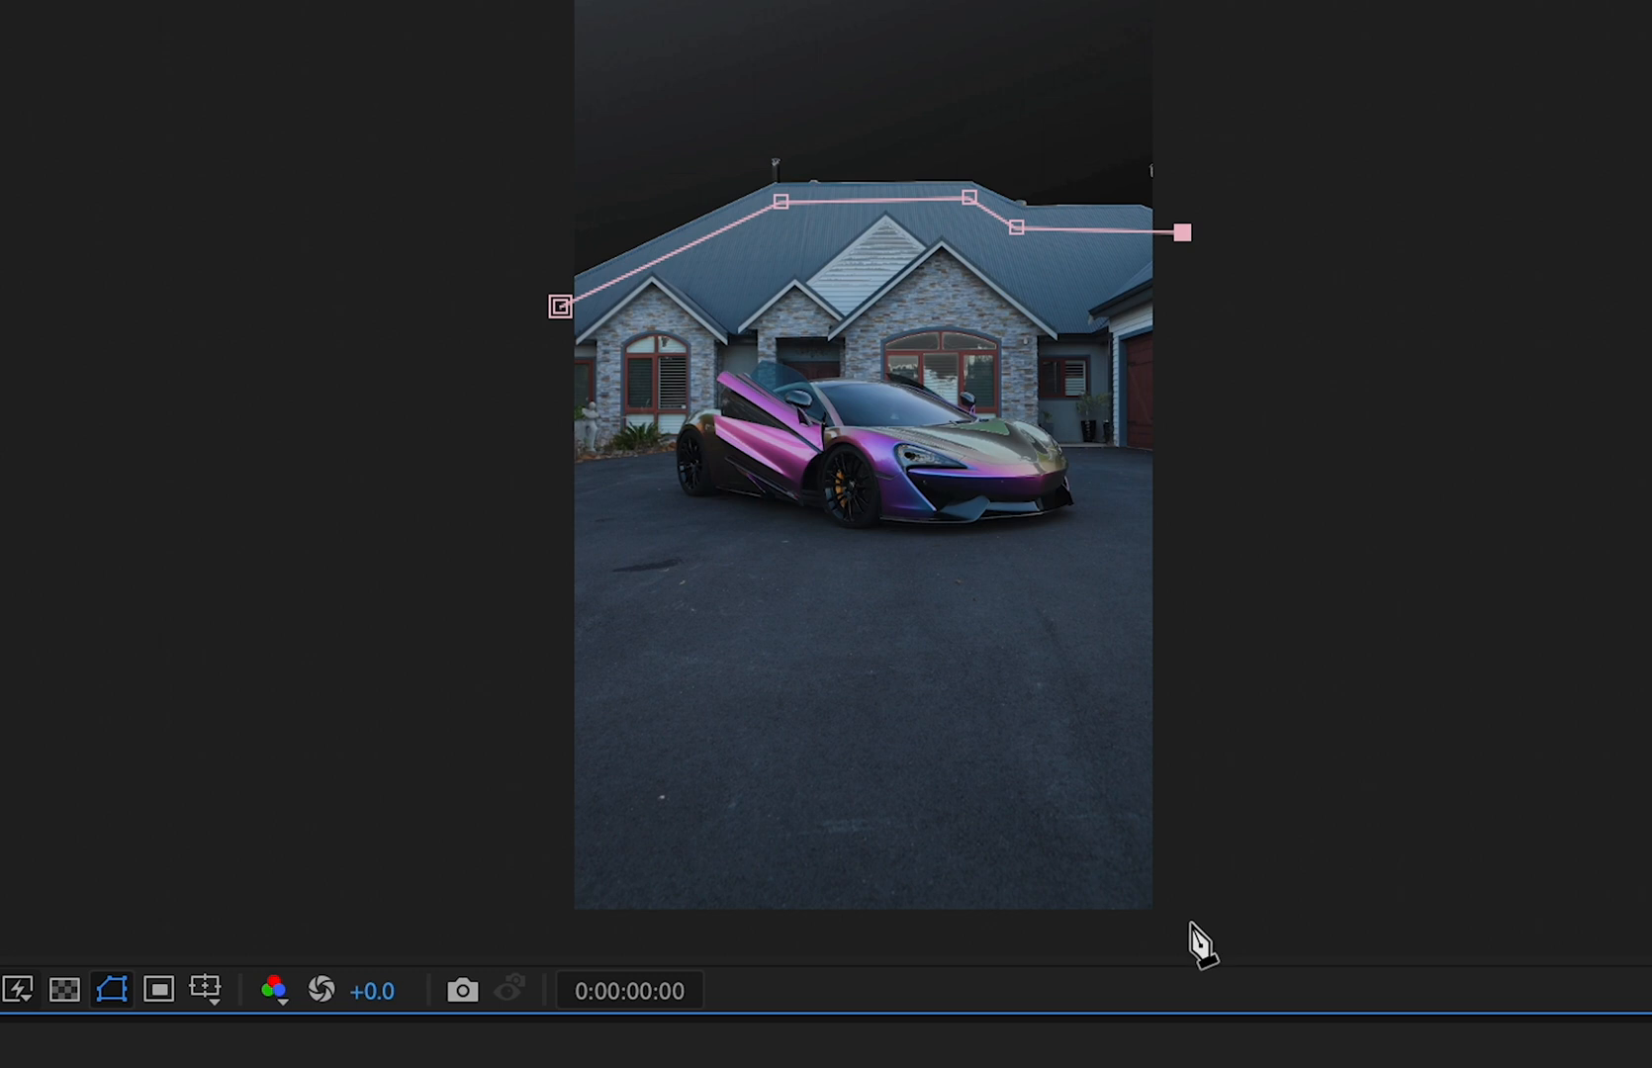
left_click(1191, 922)
left_click(526, 919)
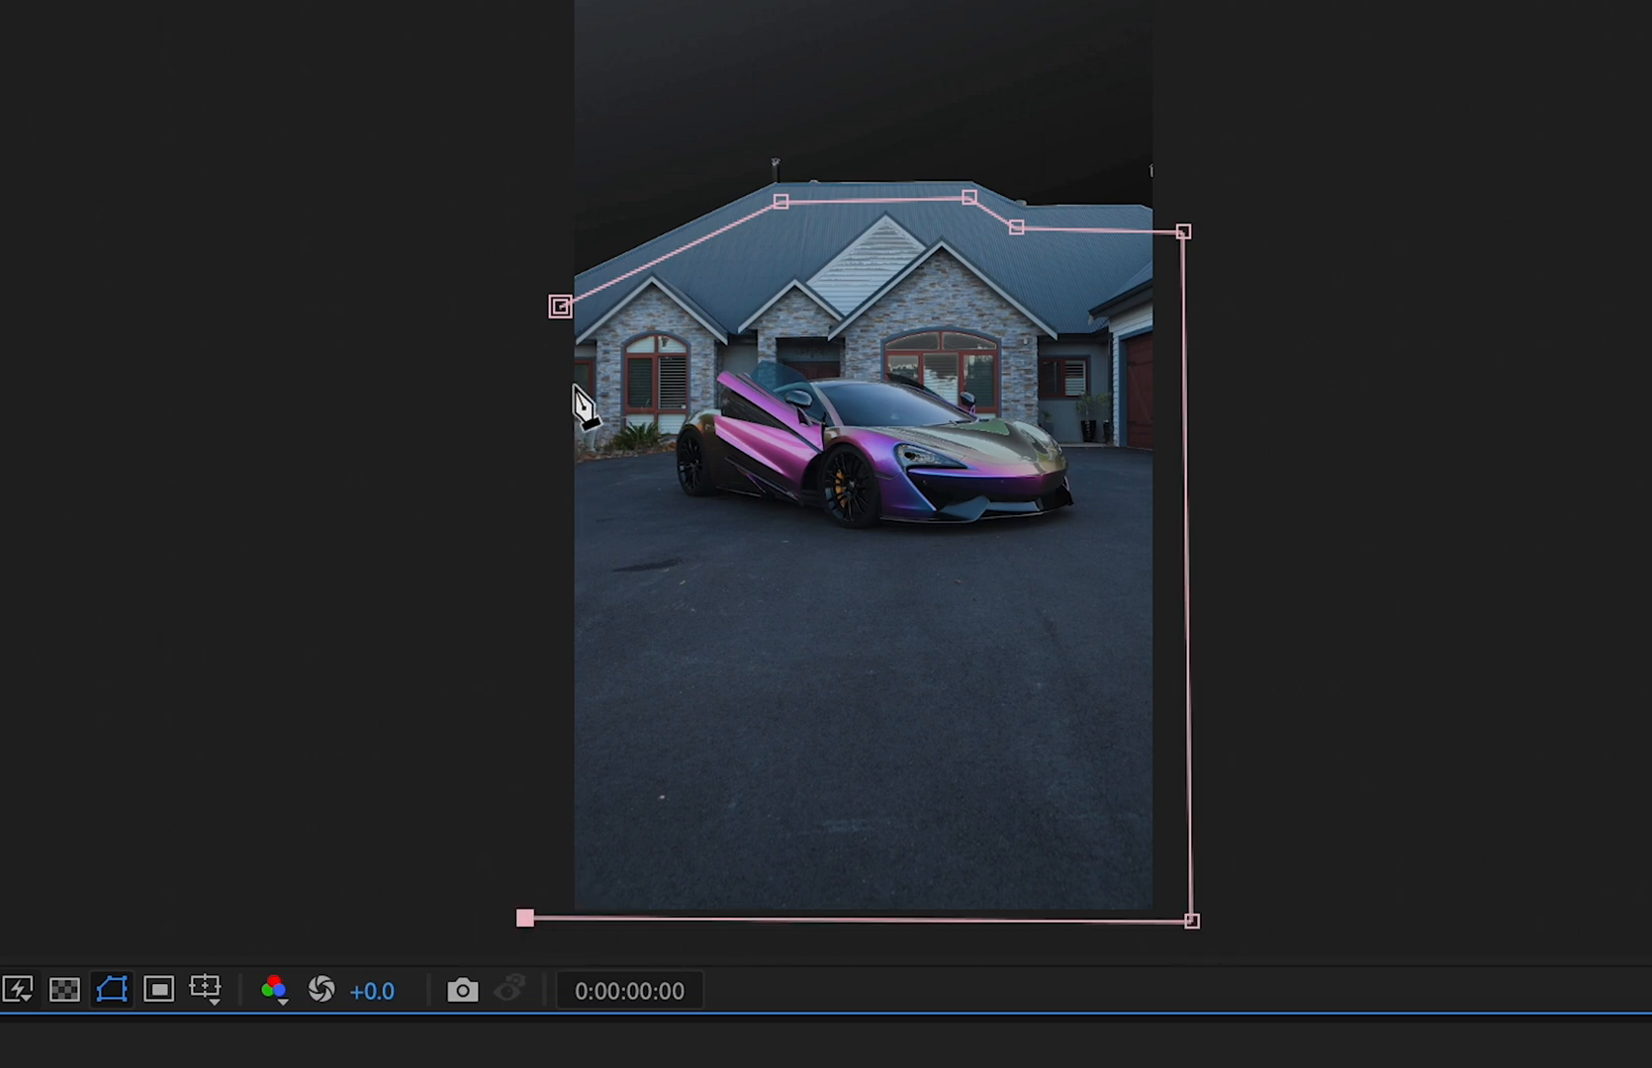
left_click(559, 307)
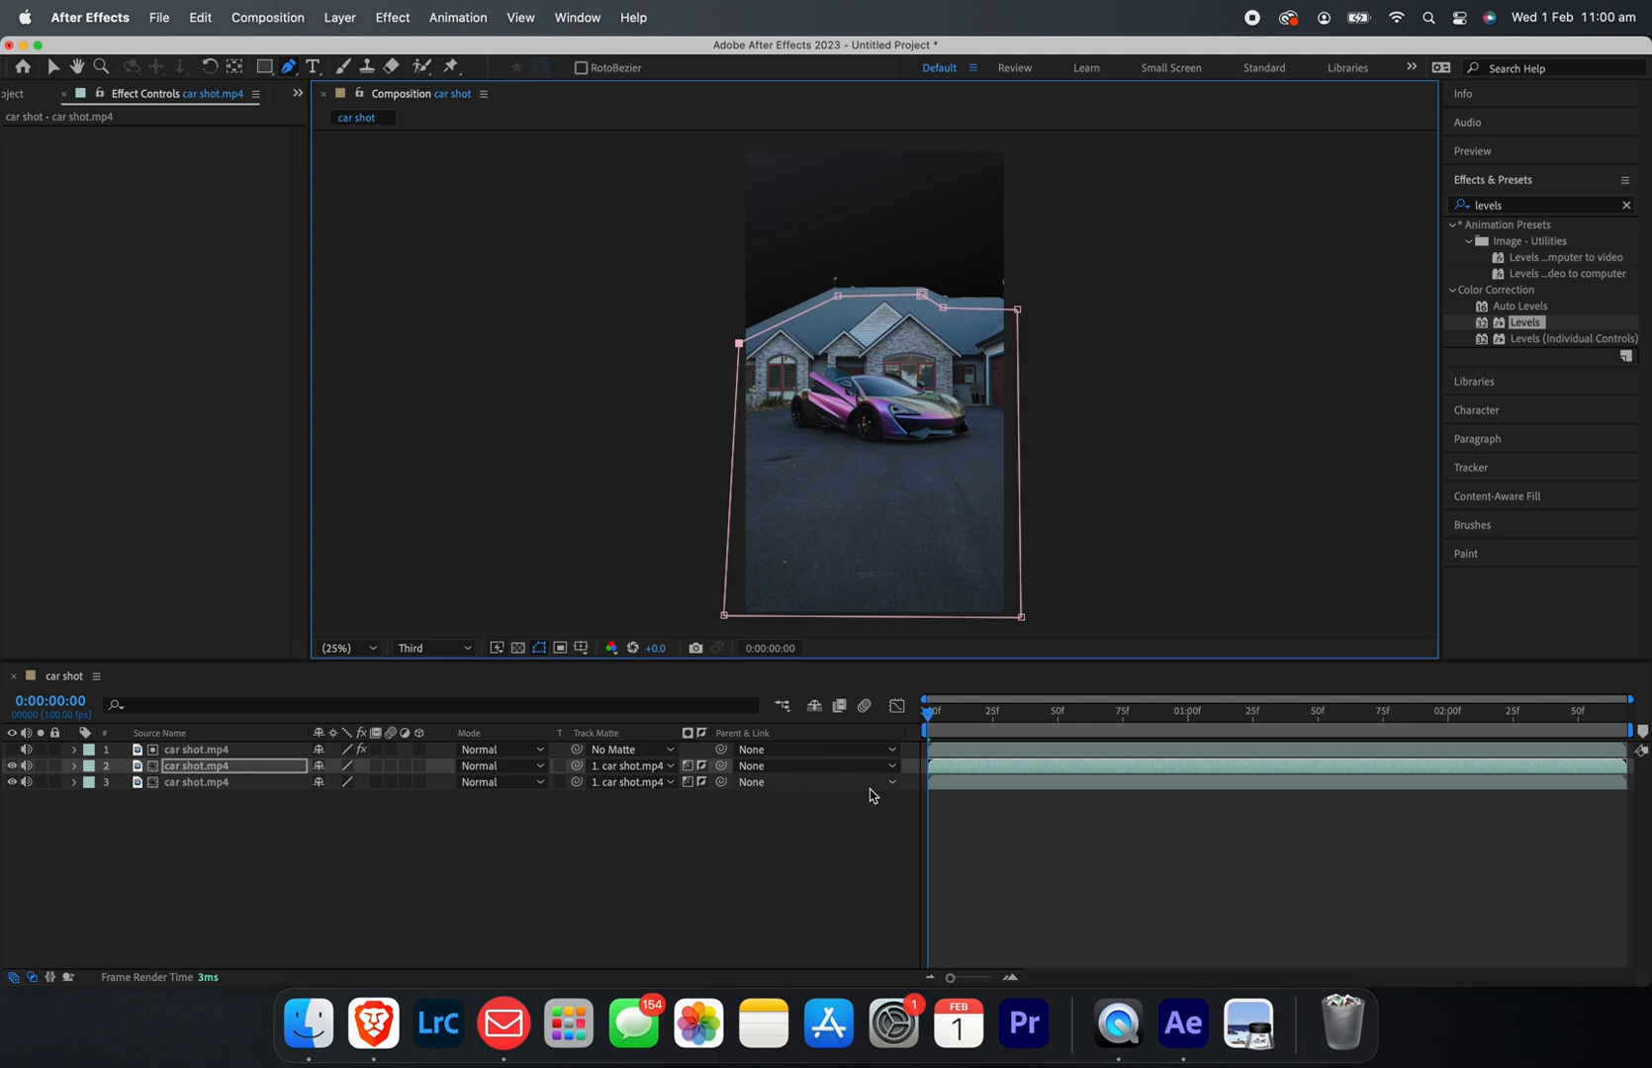
Step: Preview the clip, reveal Mask Path on layer 2 and enable its keyframe stopwatch
key("space")
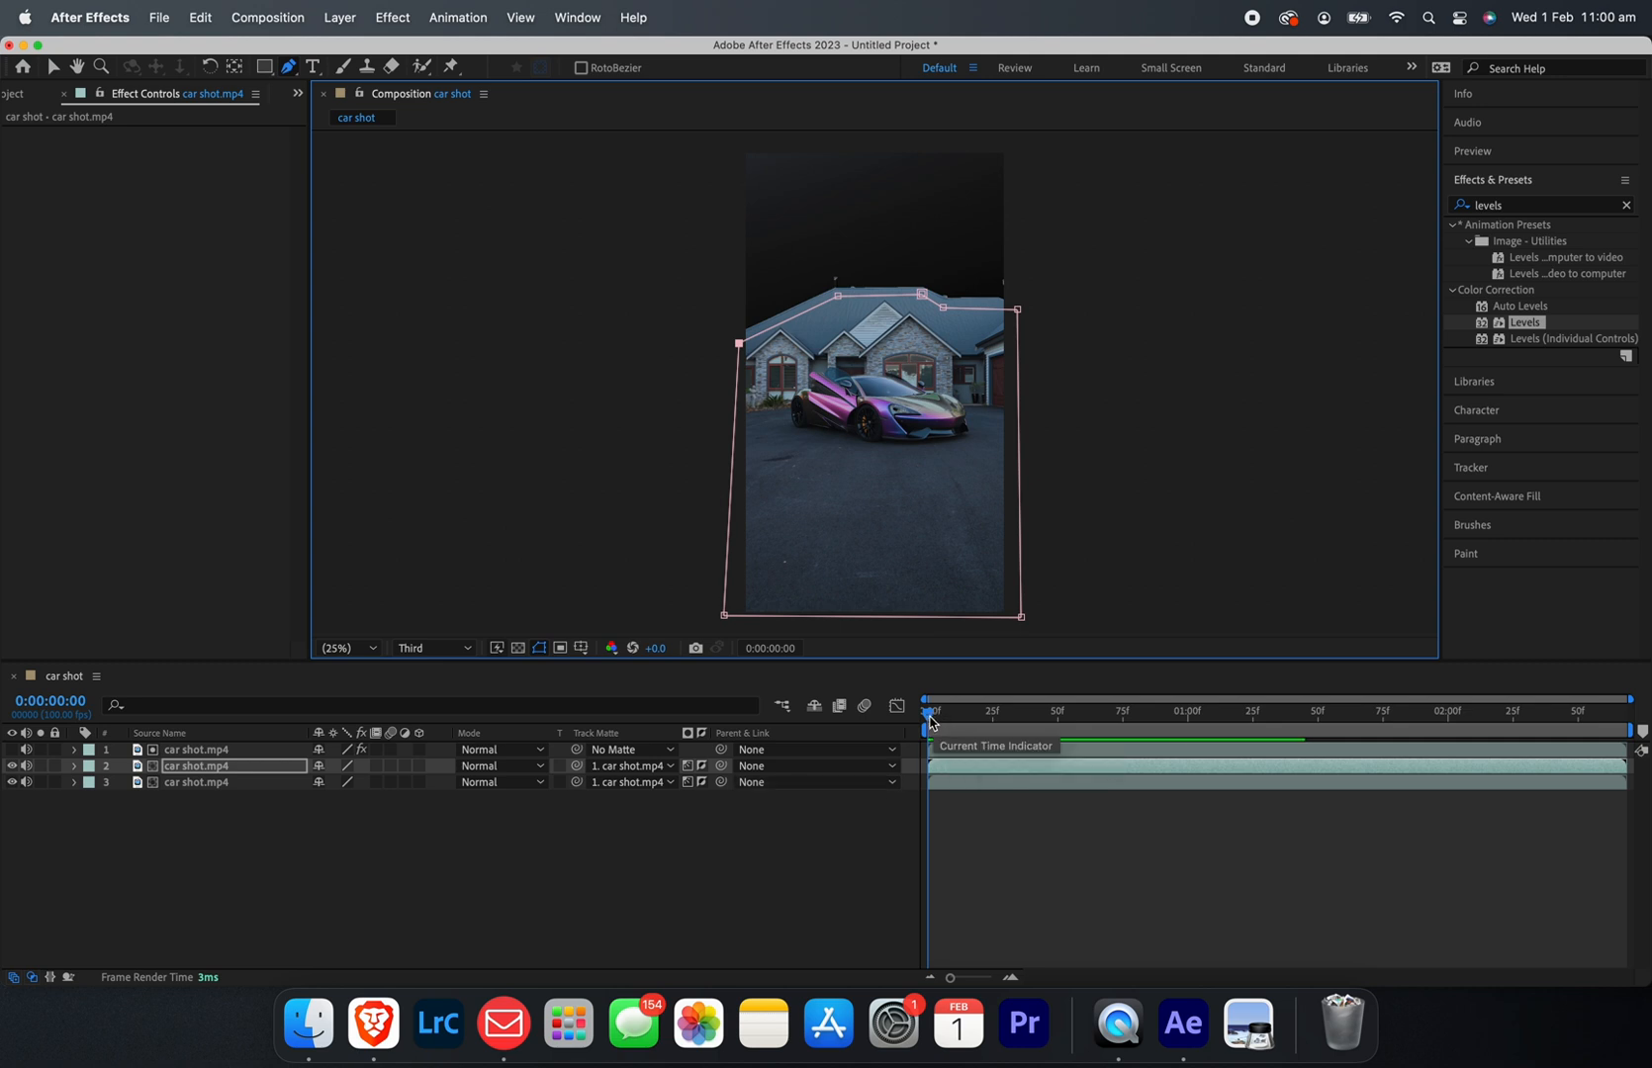
mouse_move(928, 720)
left_mouse_down()
mouse_move(1092, 730)
mouse_move(929, 716)
left_mouse_up()
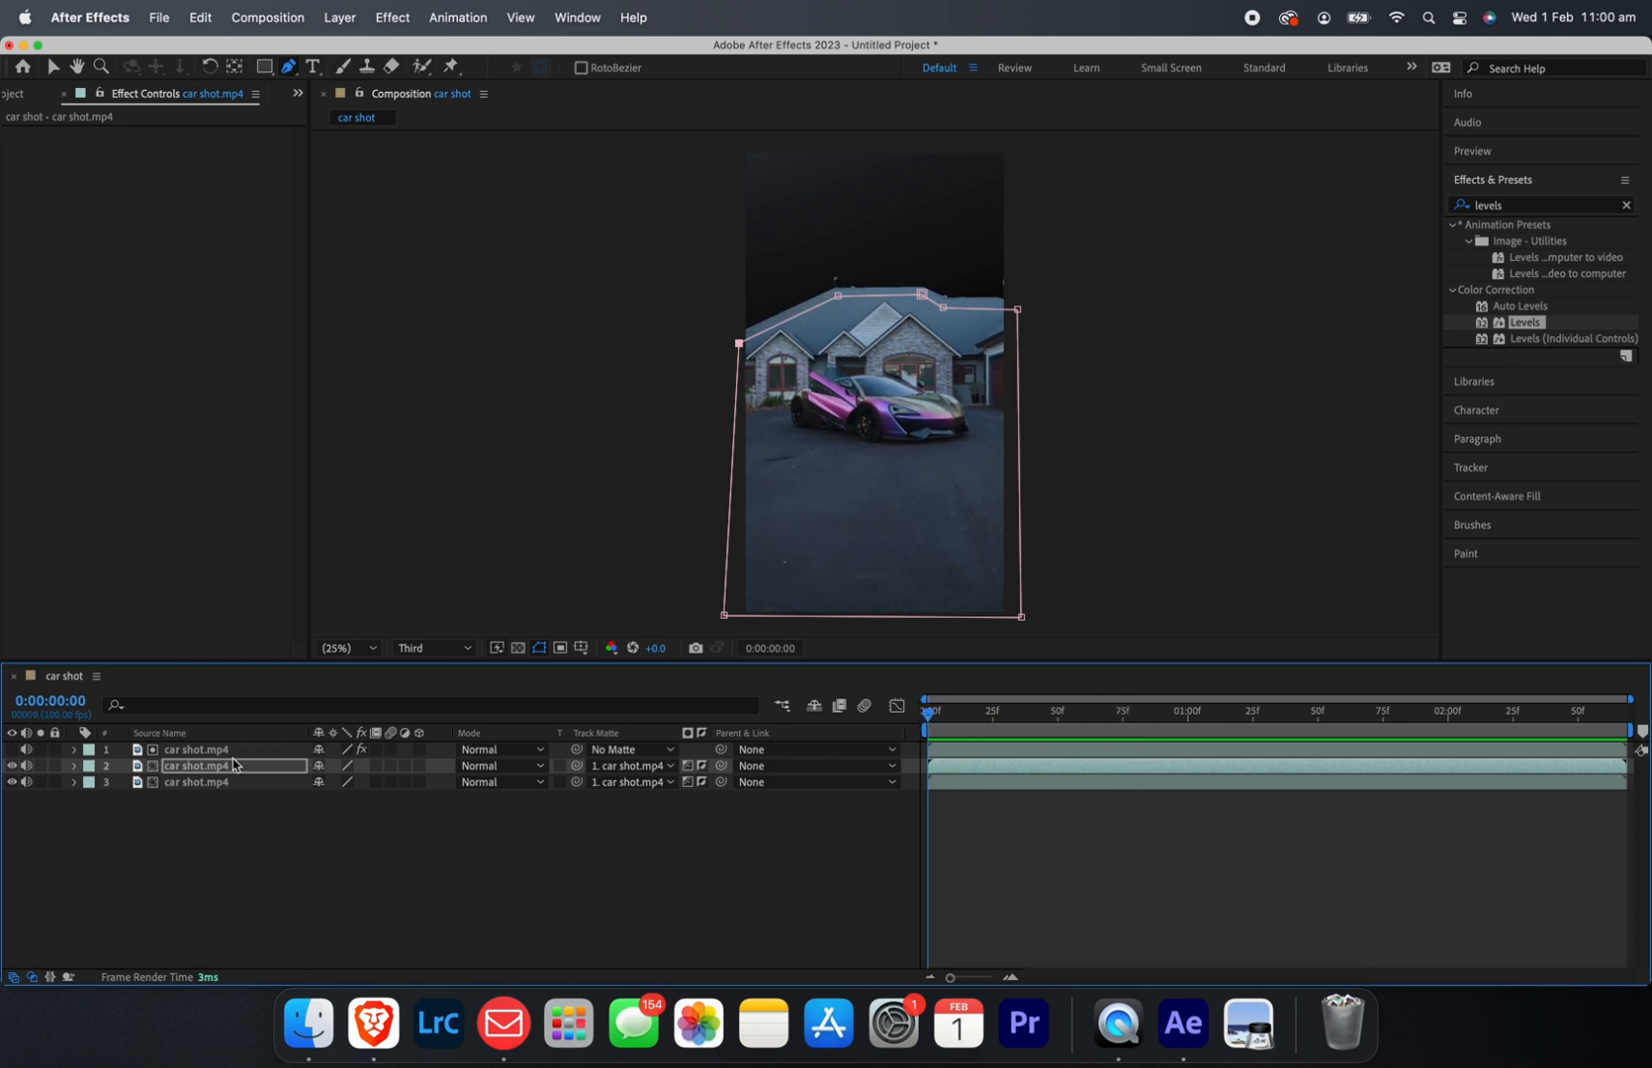
key("m")
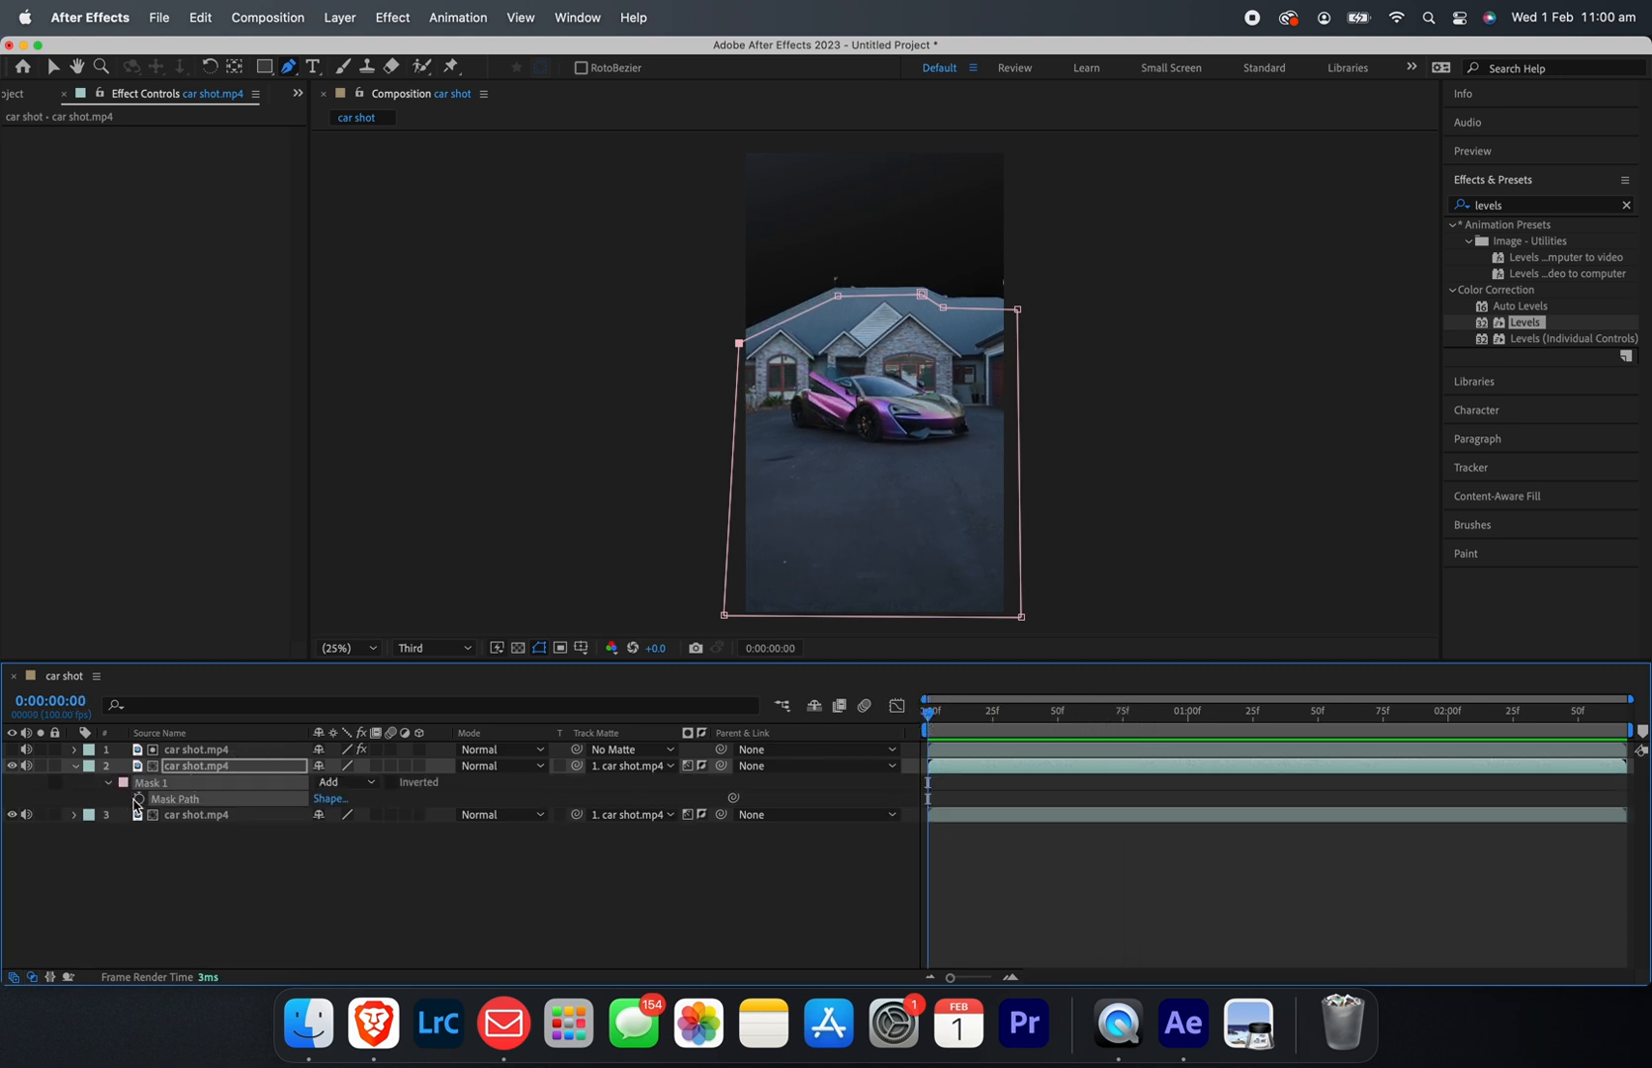
left_click(139, 800)
Step: Step forward through the clip, shifting mask points to follow the house and set keyframes
left_click_drag(929, 713, 1099, 714)
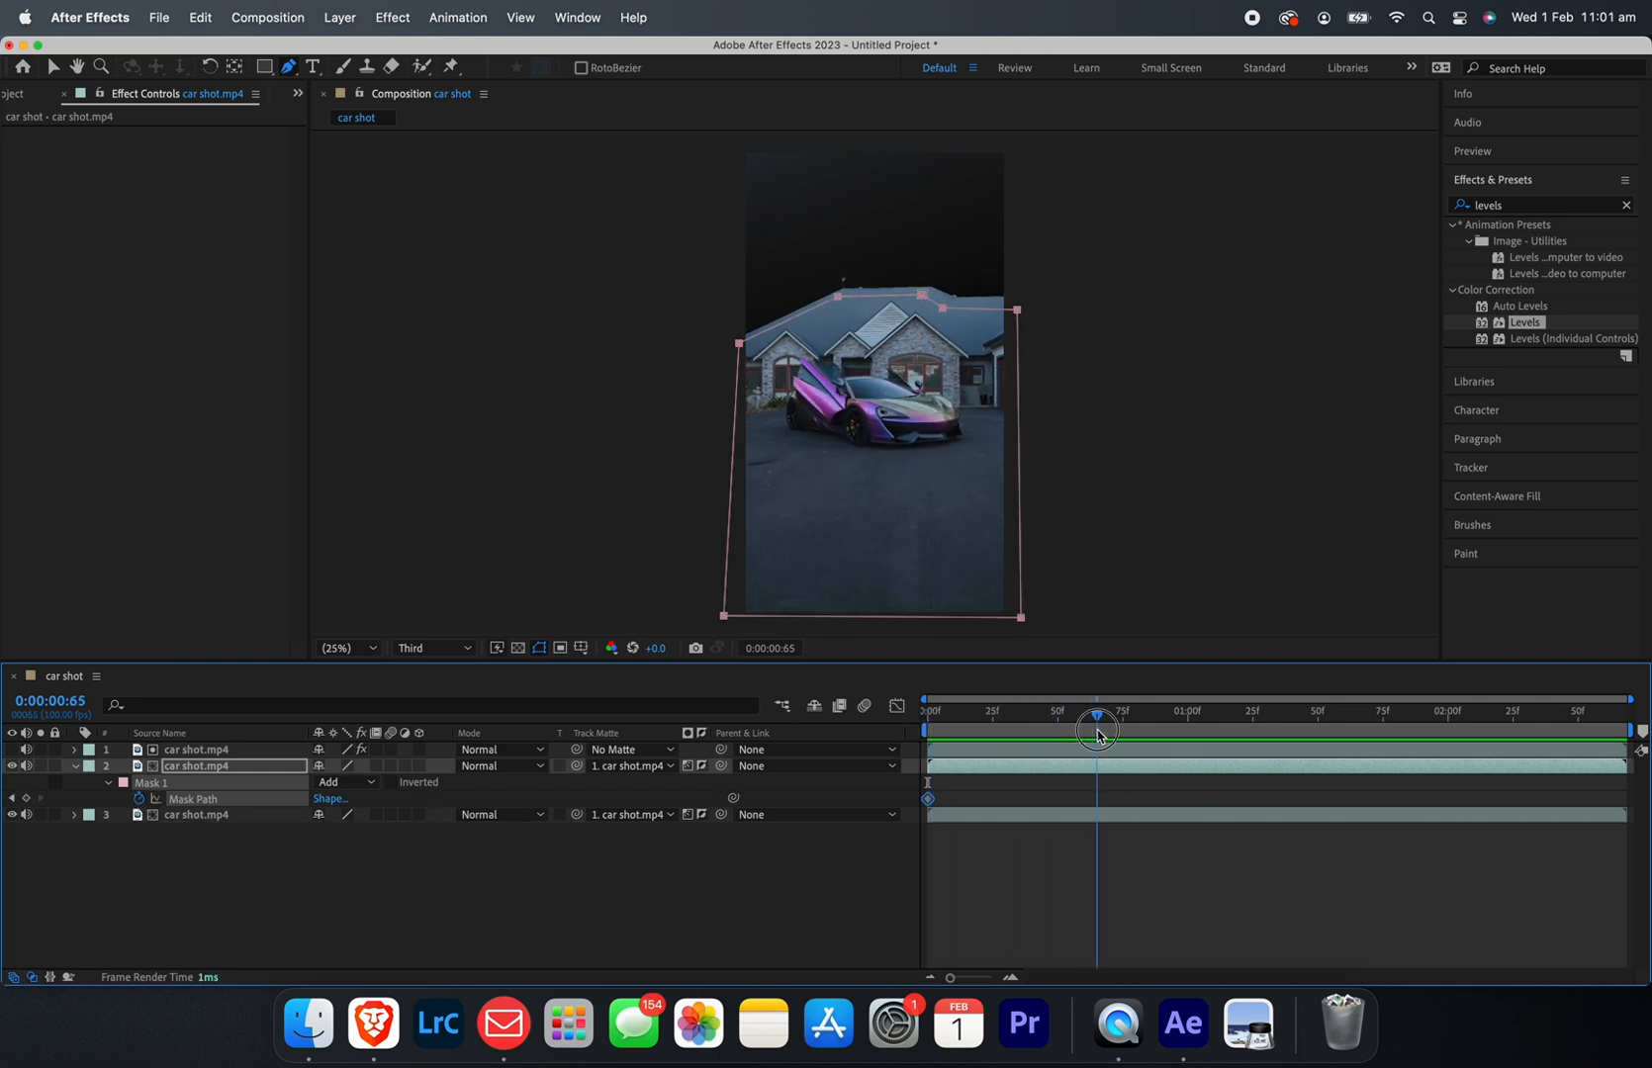
left_click_drag(836, 293, 844, 291)
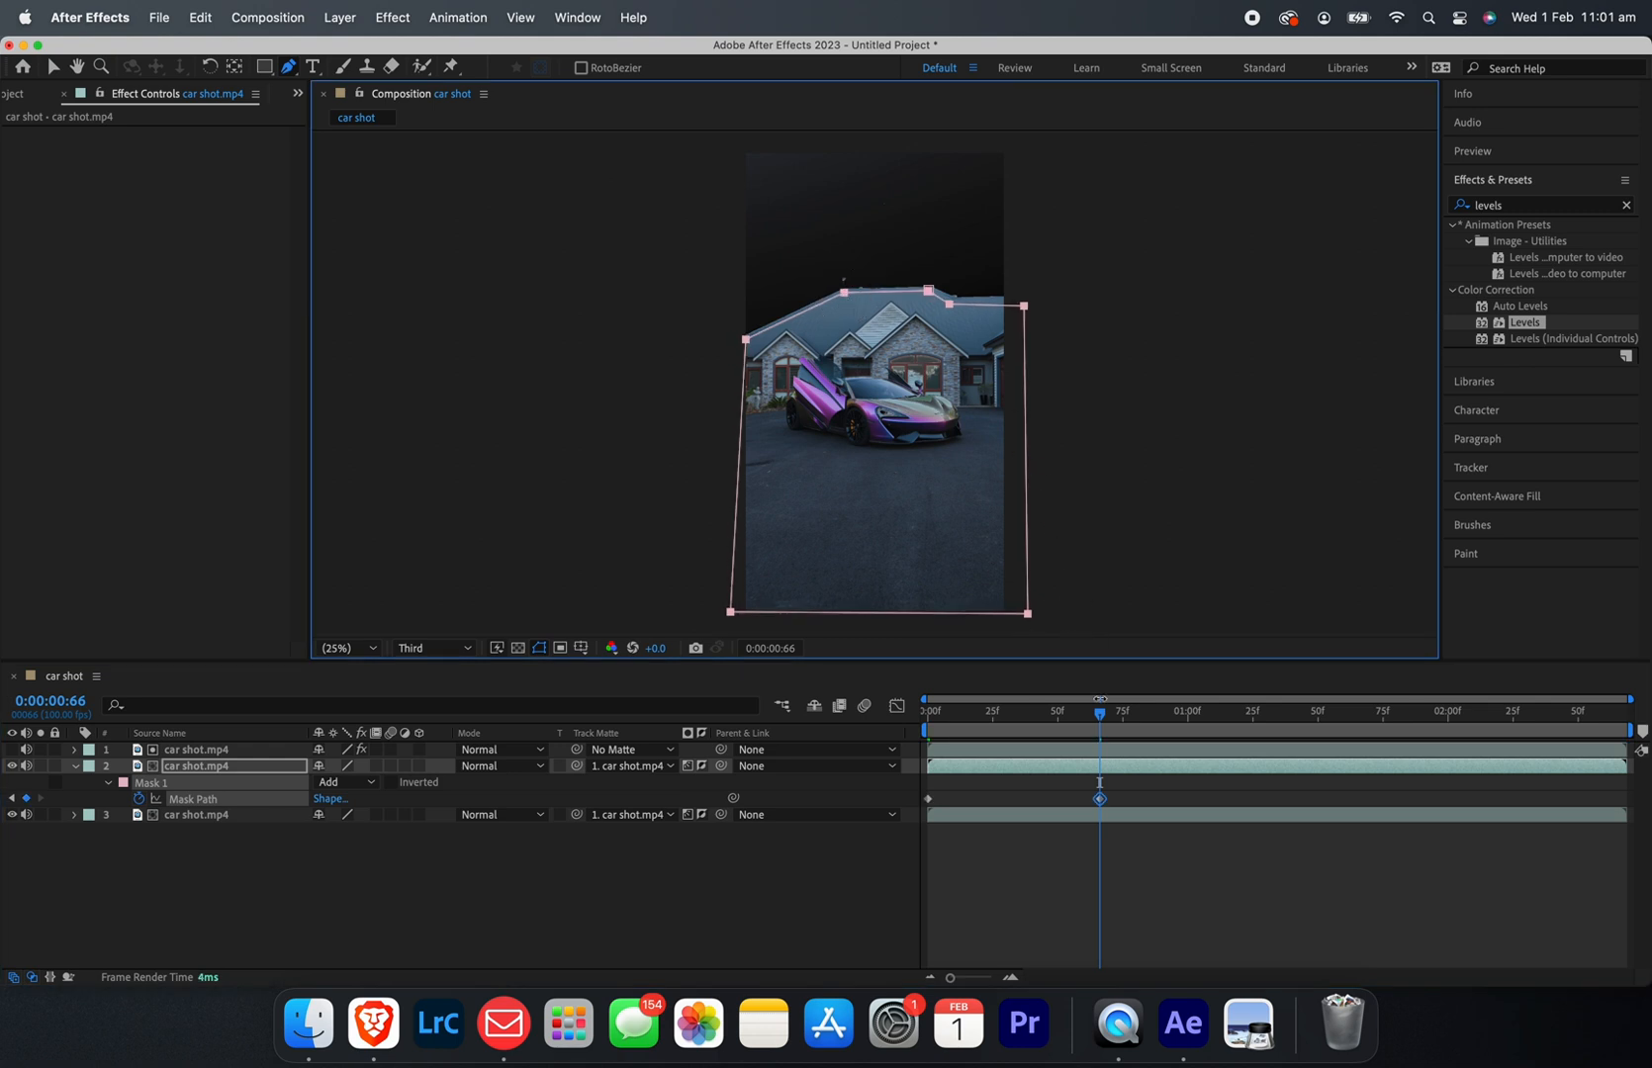
left_click_drag(1101, 713, 1216, 714)
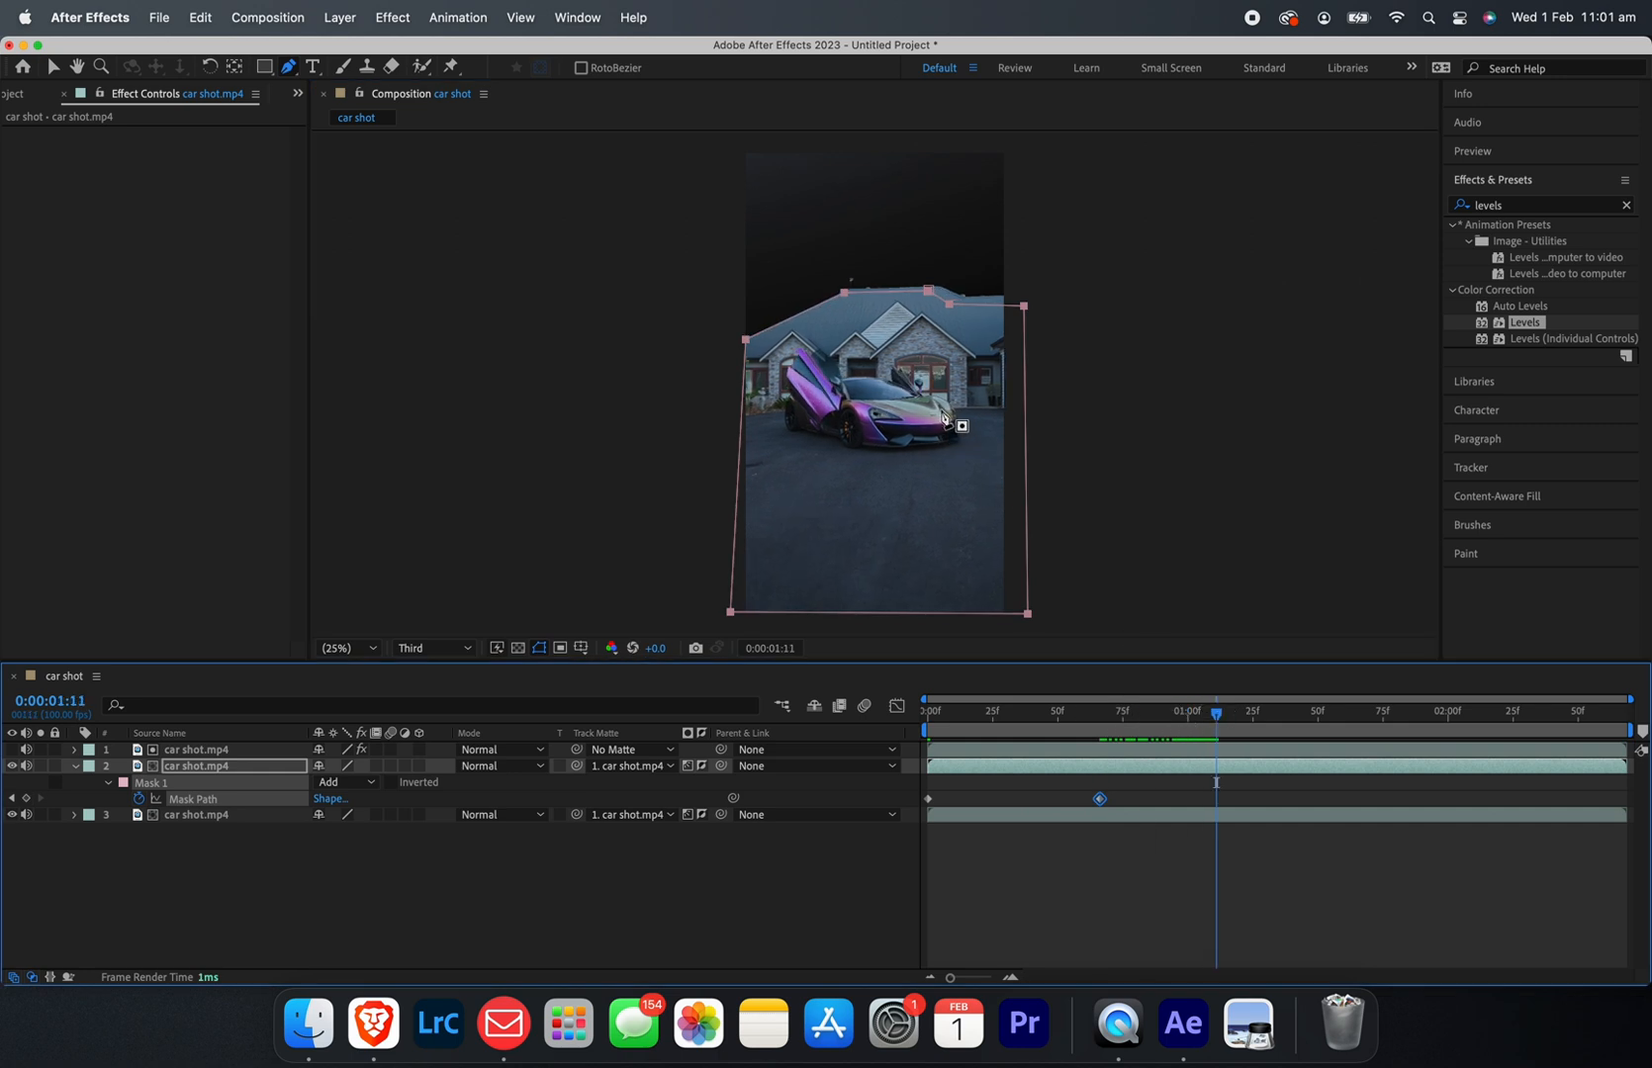
left_click_drag(846, 297, 855, 299)
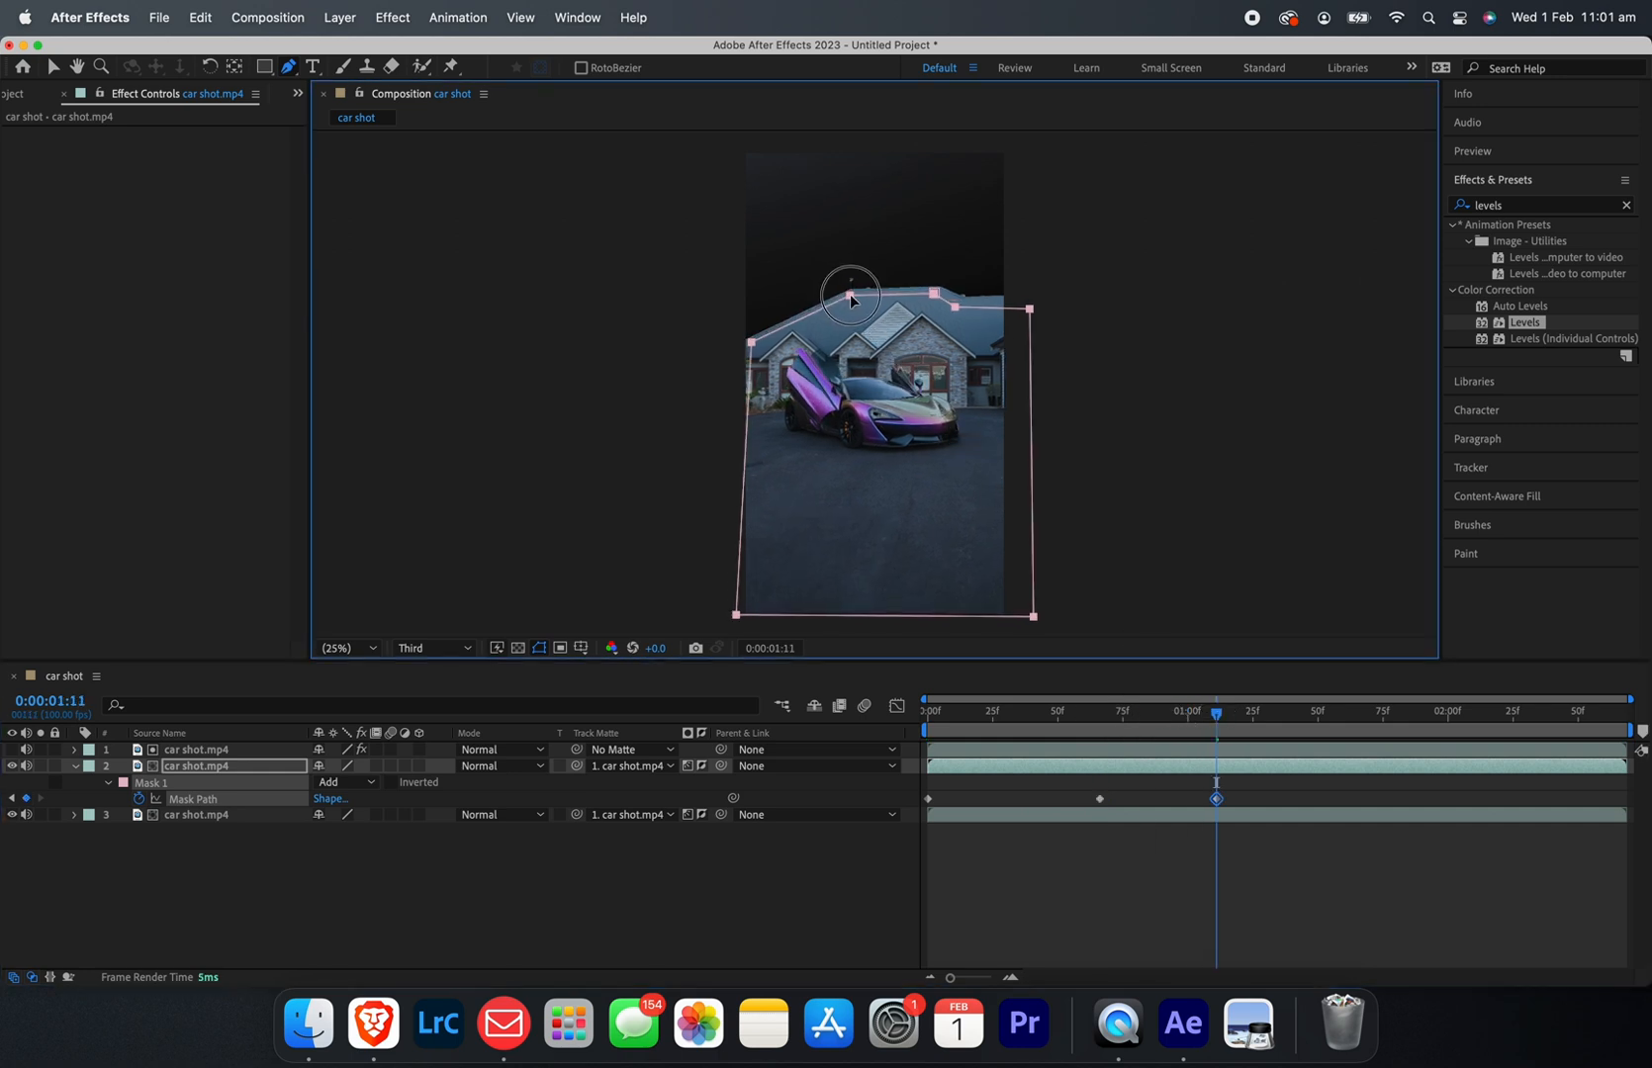
left_click(752, 346)
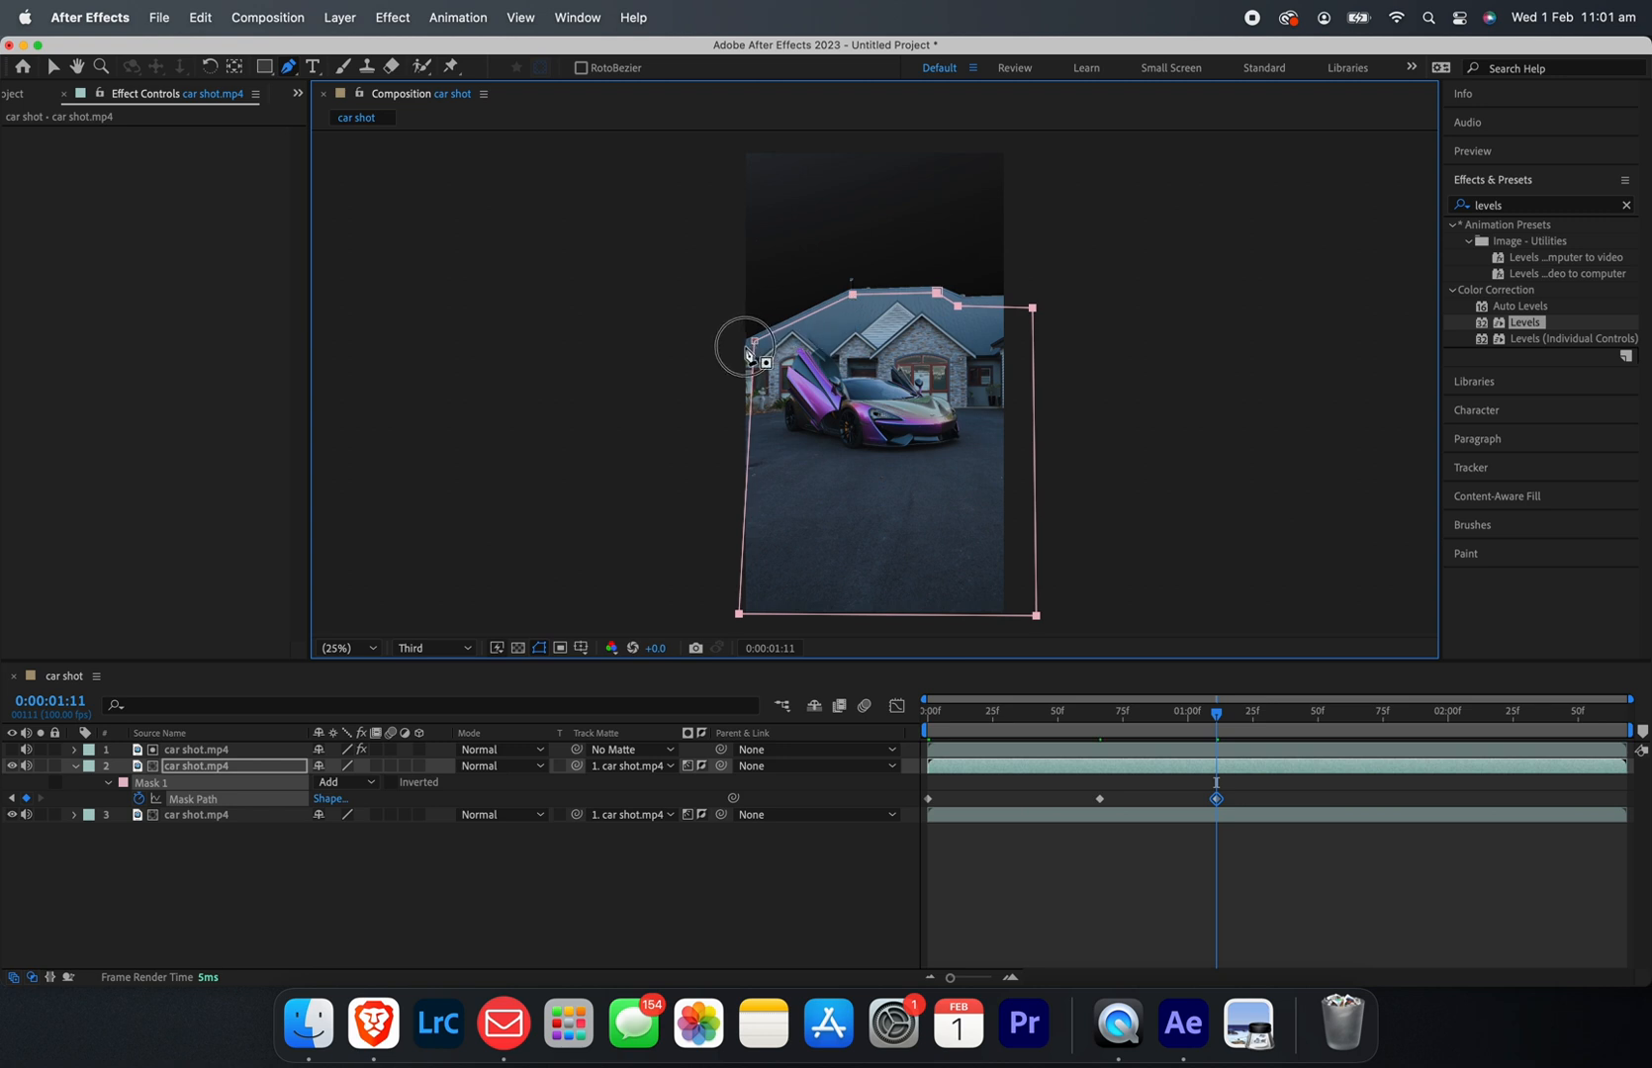
left_click(751, 345)
left_click_drag(750, 346, 738, 349)
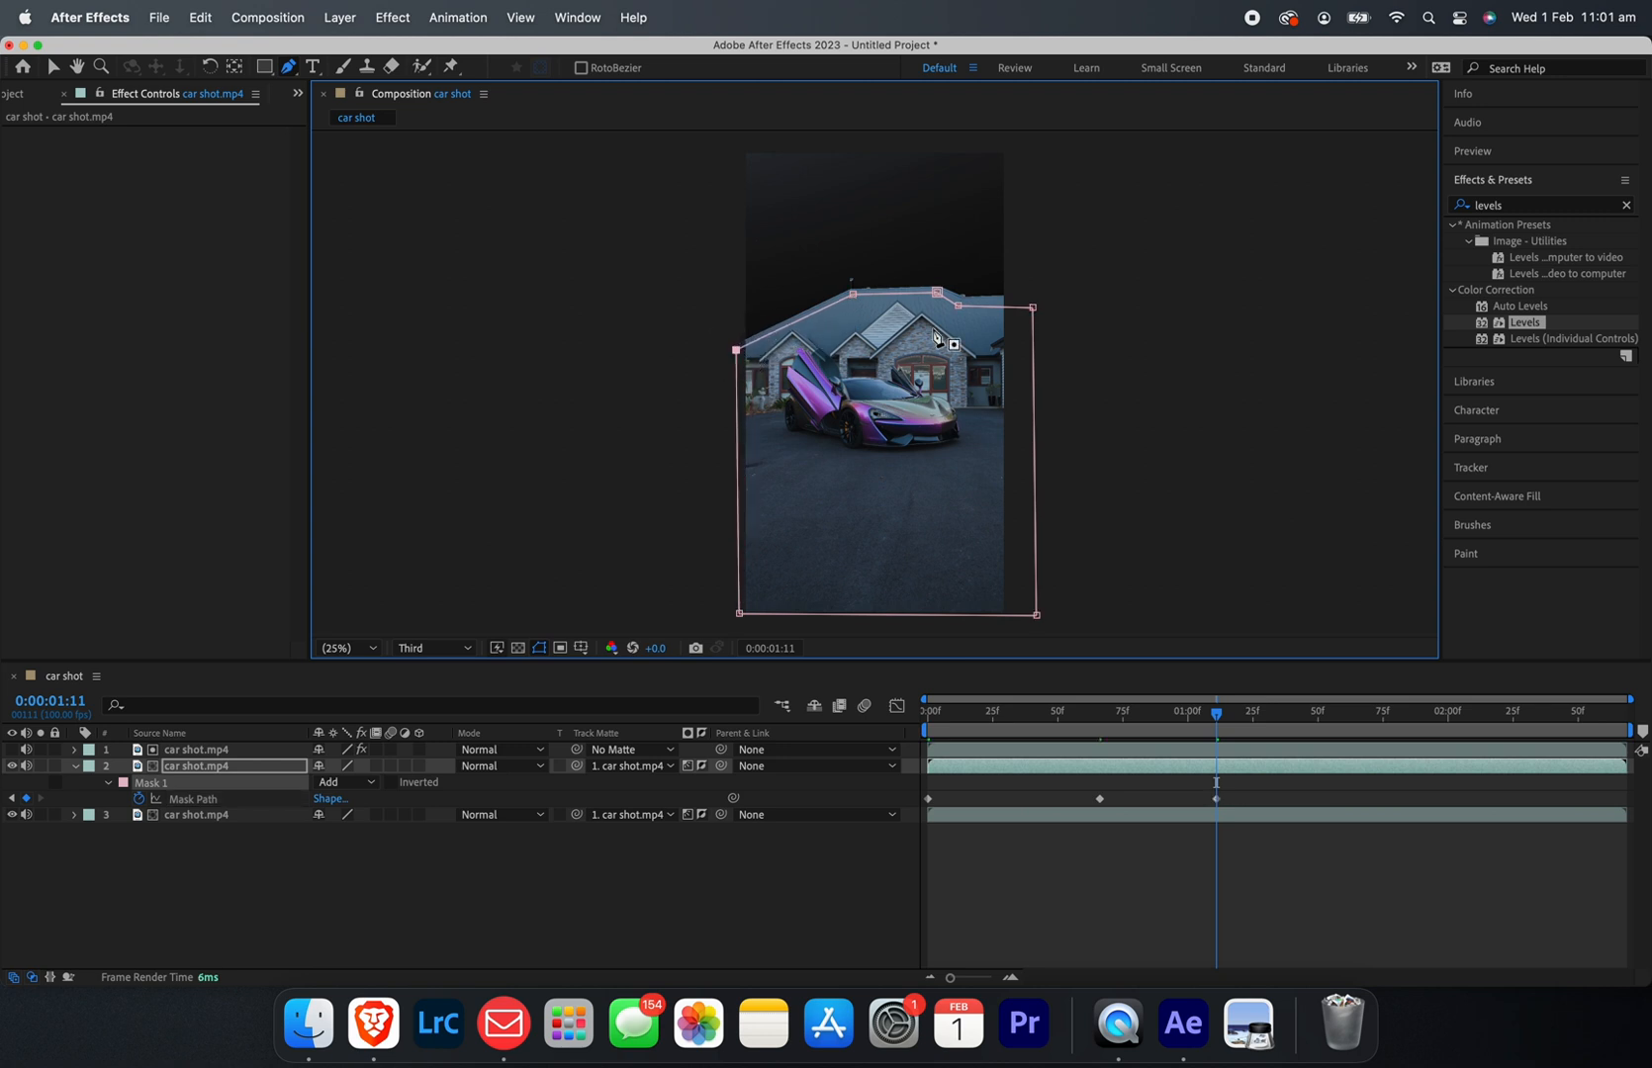
left_click_drag(1032, 309, 1025, 305)
left_click(1325, 713)
left_click_drag(858, 280, 862, 284)
Step: Continue keyframing the mask to the final frame, reshaping points along the roofline
left_click_drag(1027, 304, 1030, 300)
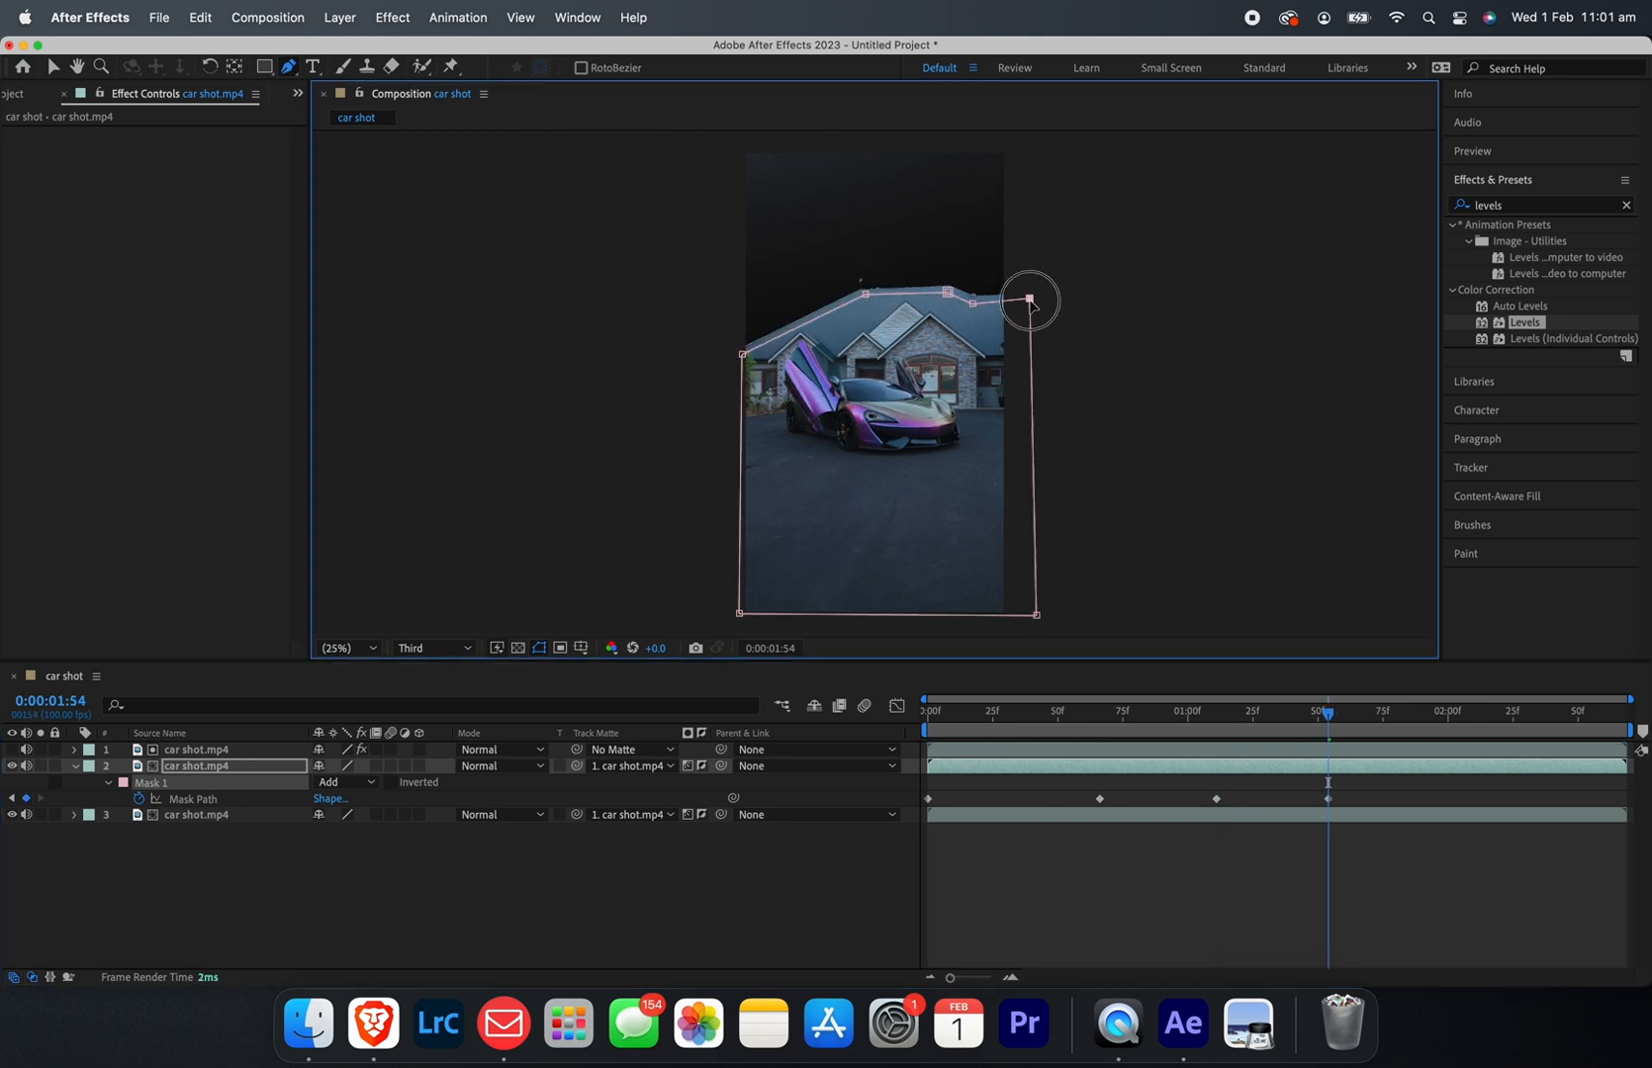
left_click(1483, 712)
left_click(875, 296)
left_click_drag(875, 296, 888, 293)
left_click(1565, 712)
left_click_drag(1027, 305, 1017, 299)
left_click(739, 614)
left_click(1622, 713)
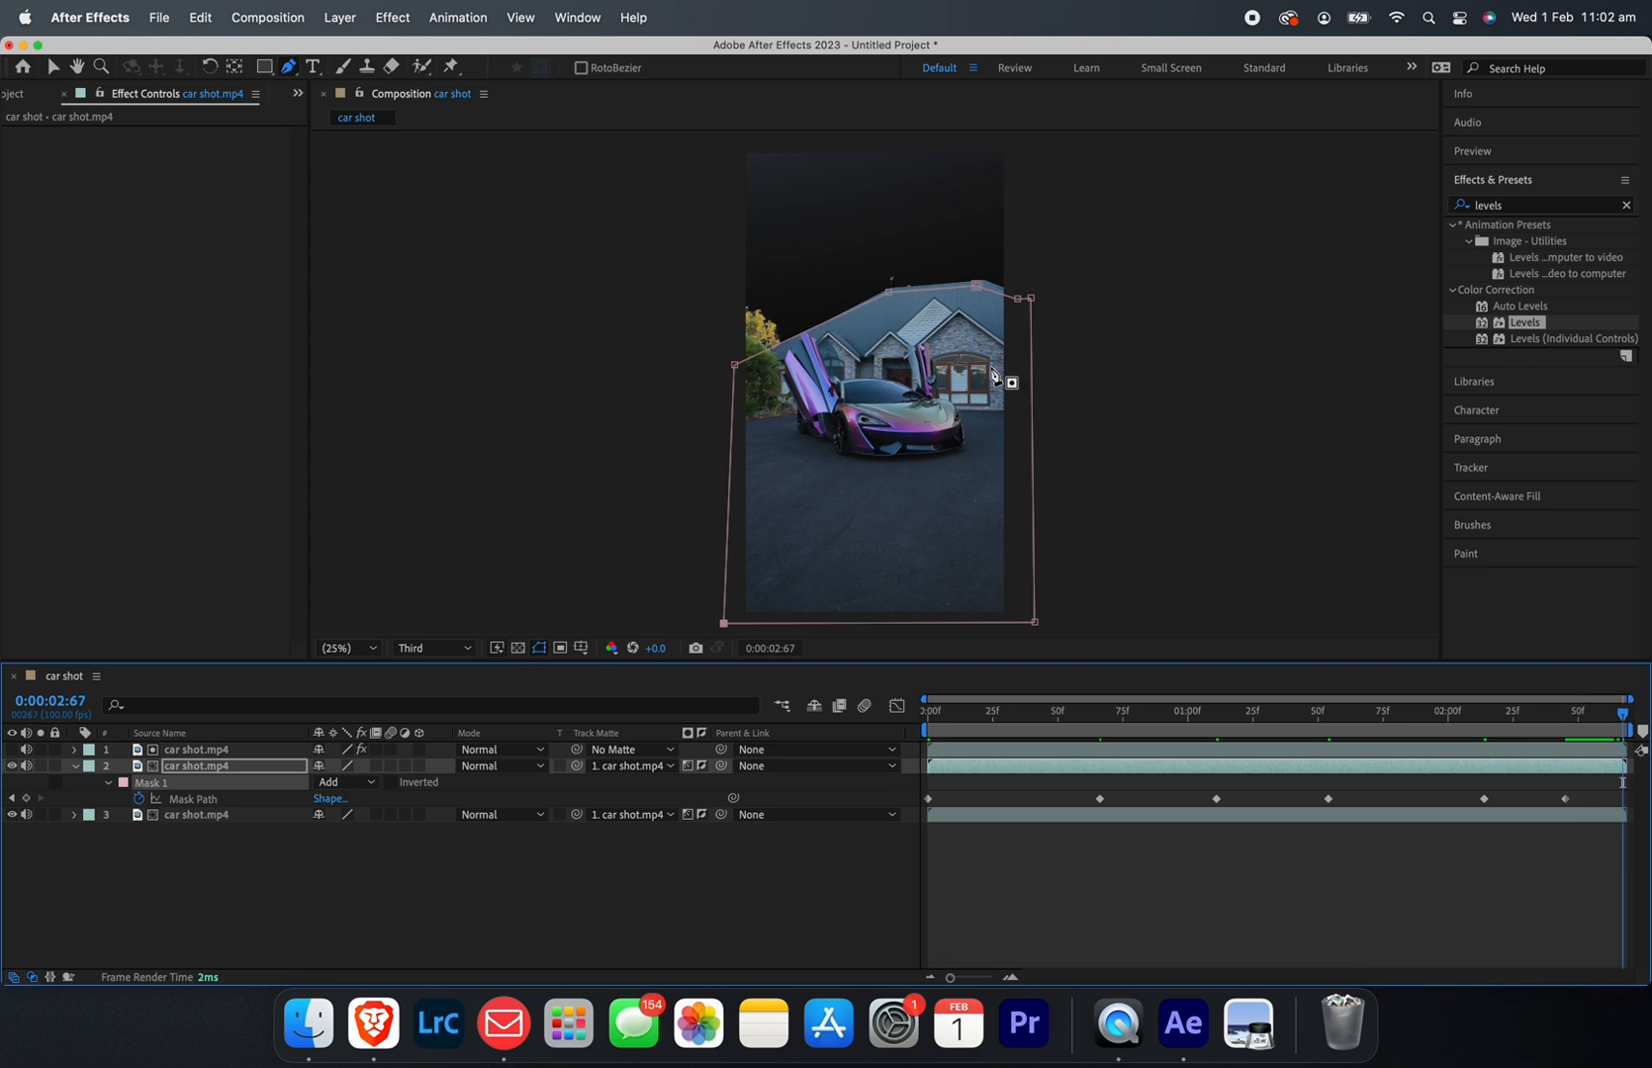
left_click_drag(887, 293, 893, 292)
left_click_drag(737, 365, 725, 381)
left_click_drag(978, 287, 982, 288)
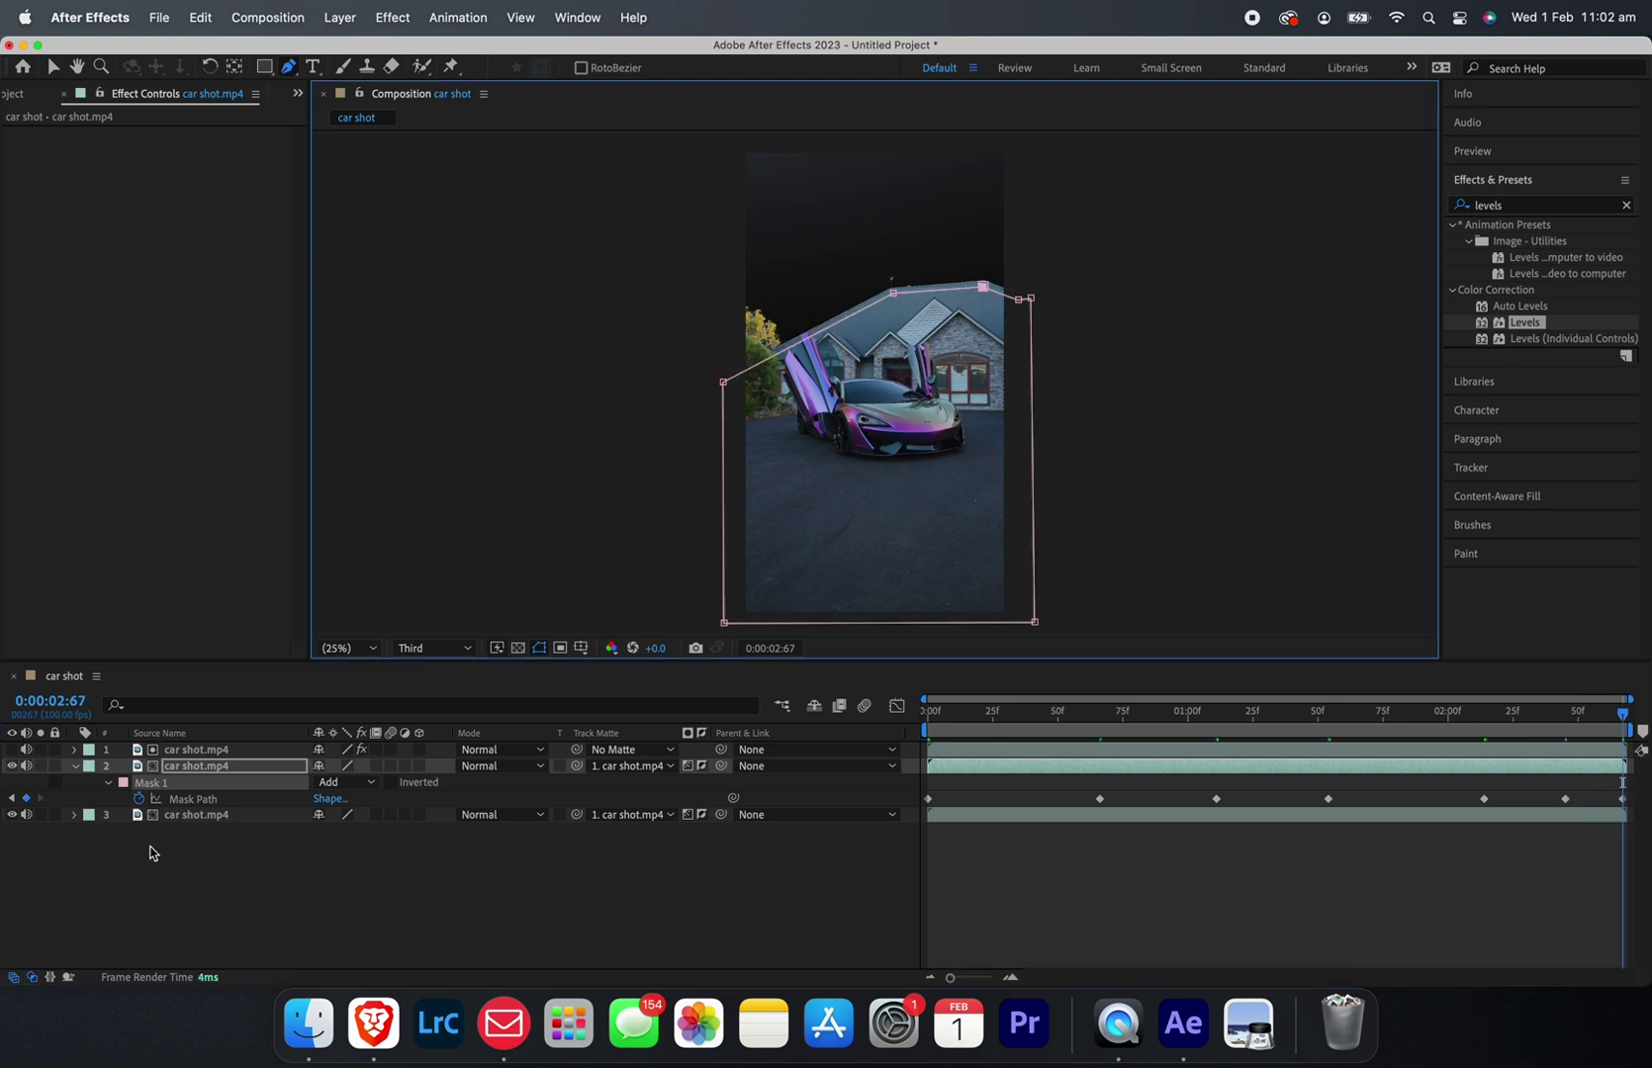
Step: Set the masked second car shot layer's Track Matte to No Matte
left_click(192, 772)
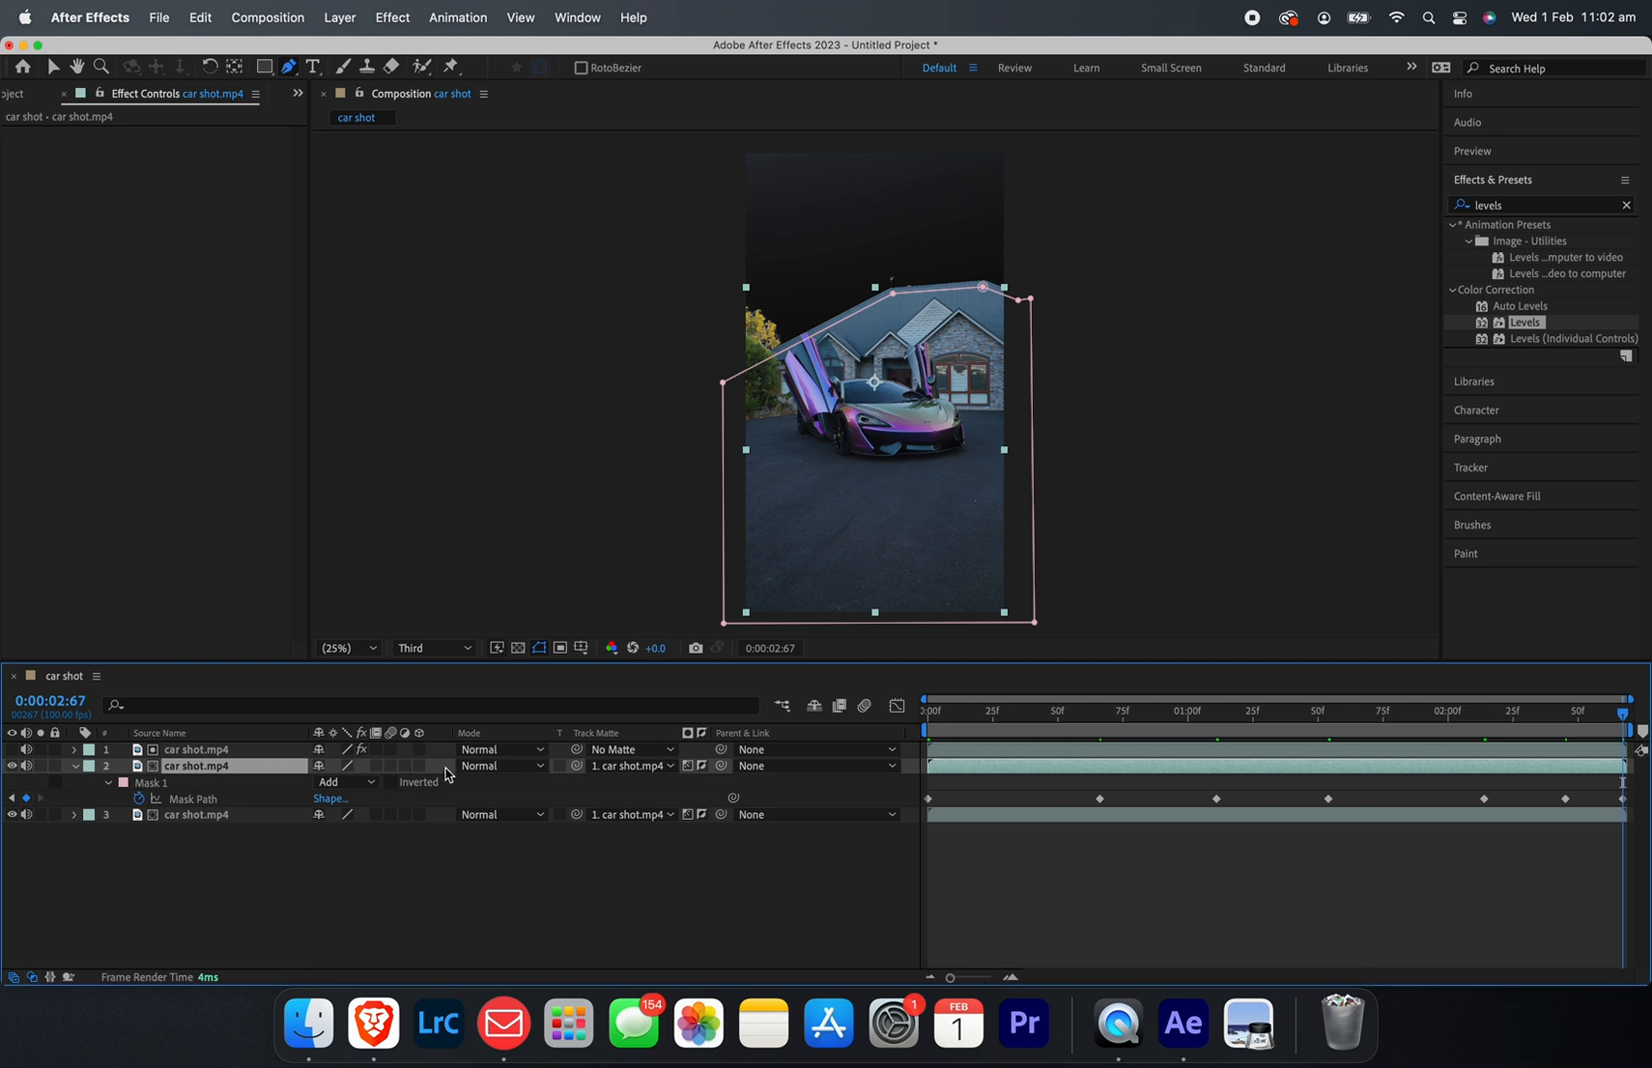
left_click(629, 765)
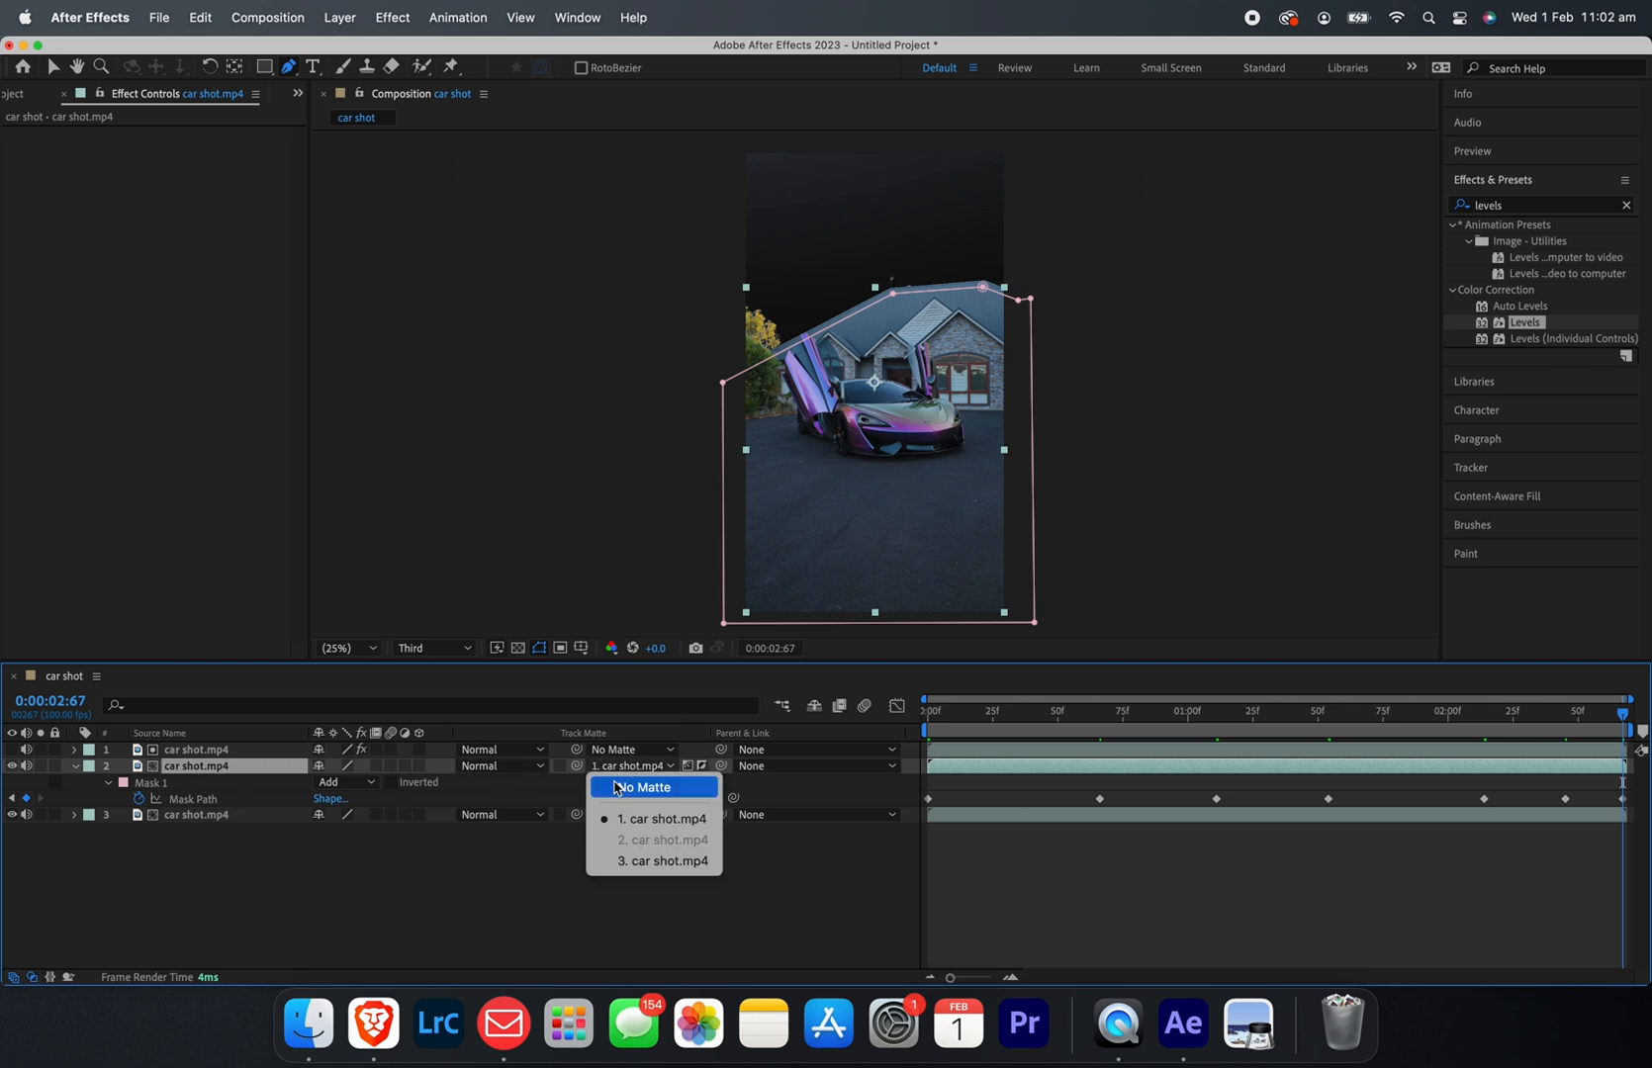
left_click(616, 790)
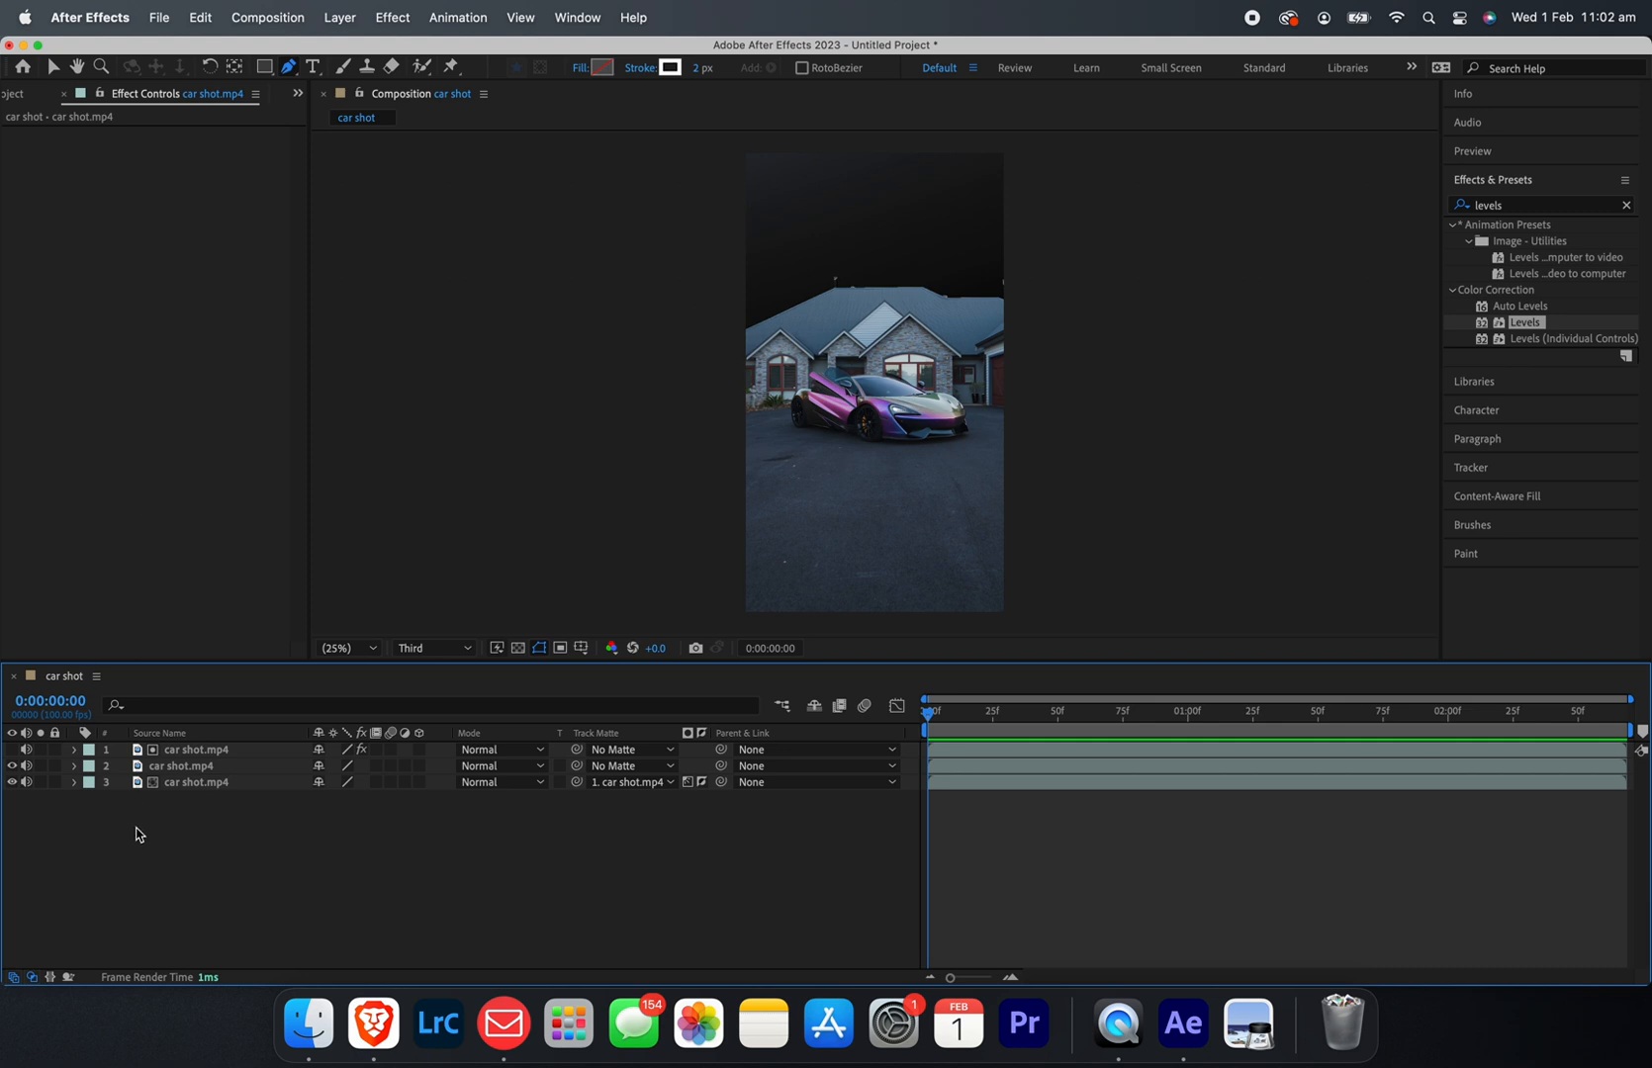
Step: Add the LIGHTNING footage from the Project panel as the bottom timeline layer
left_click(87, 231)
left_click(13, 97)
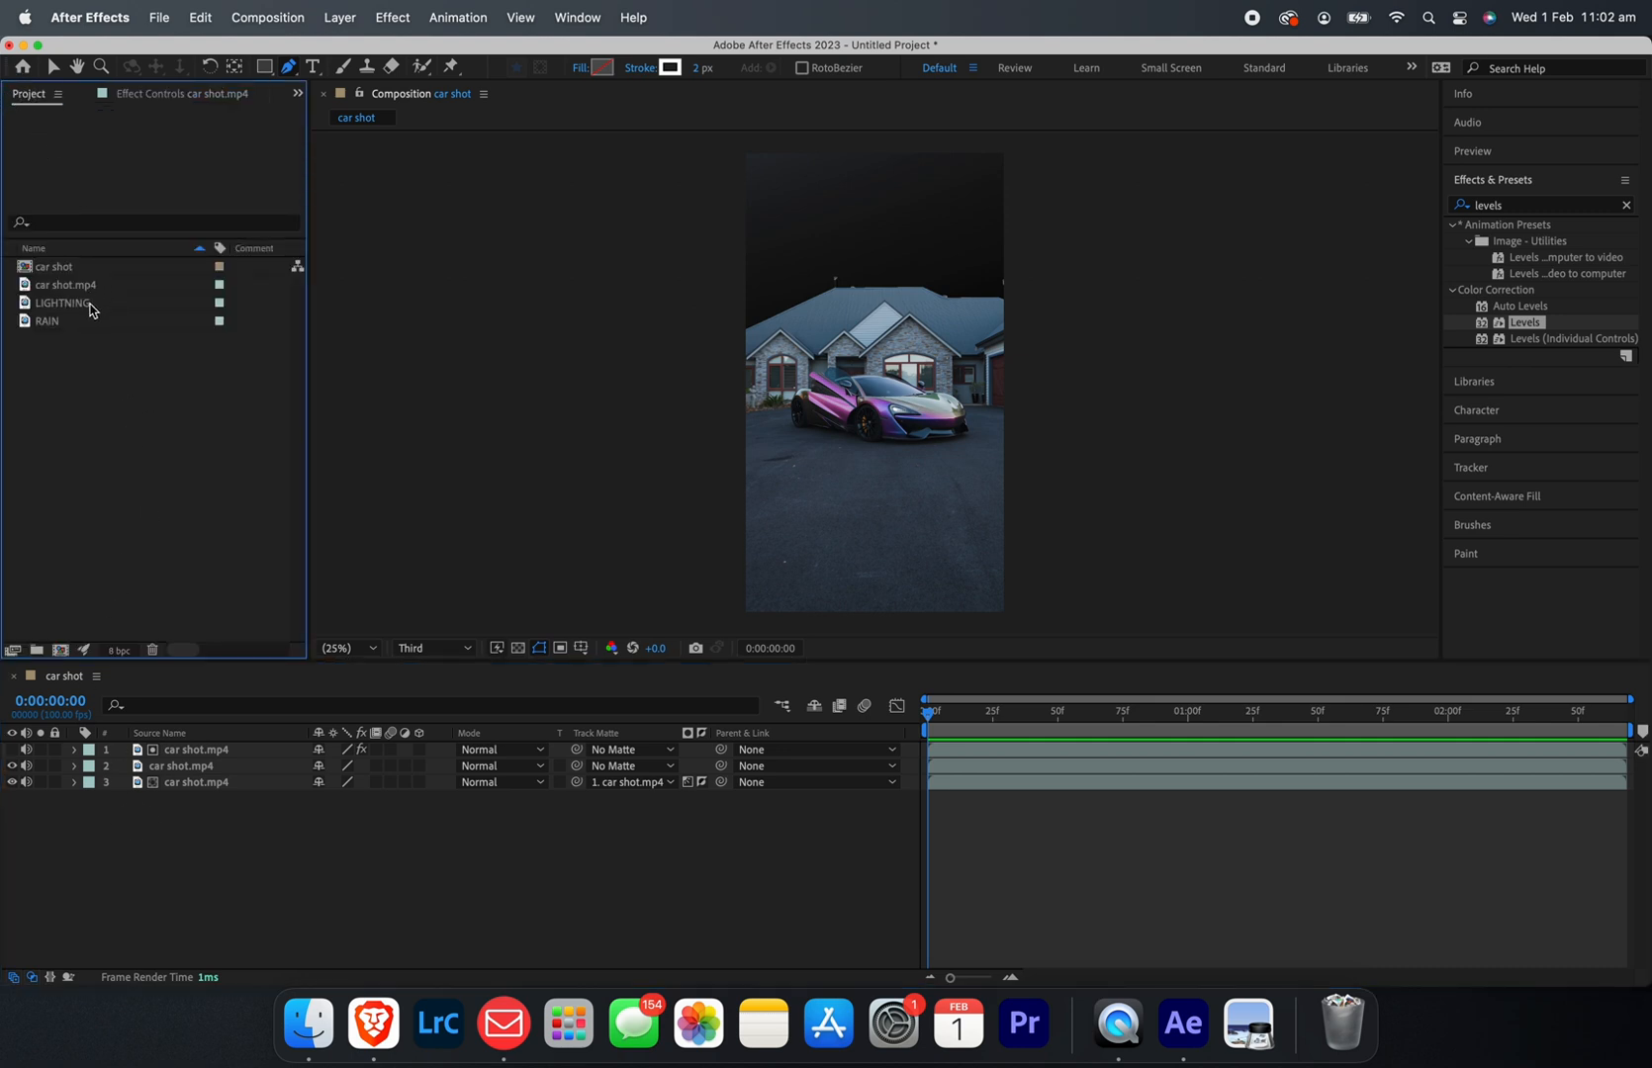
left_click_drag(63, 304, 190, 792)
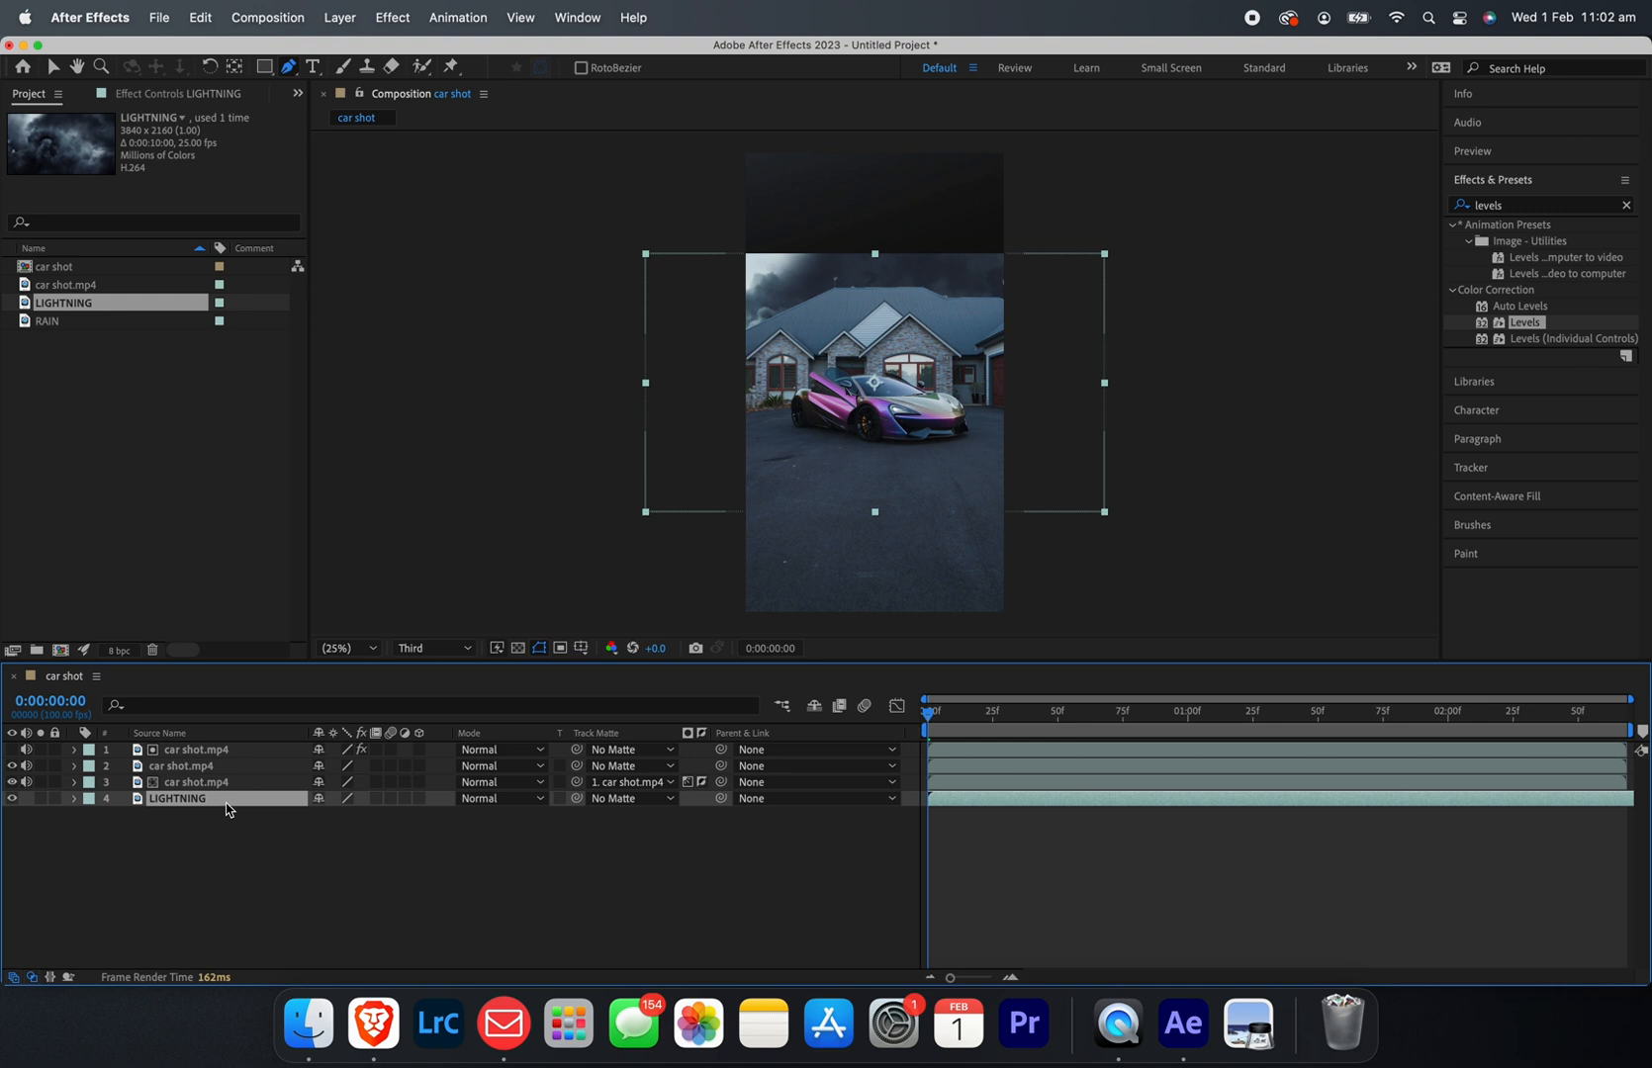
Step: Scale LIGHTNING to 107% and move it up so storm clouds fill the sky
key("s")
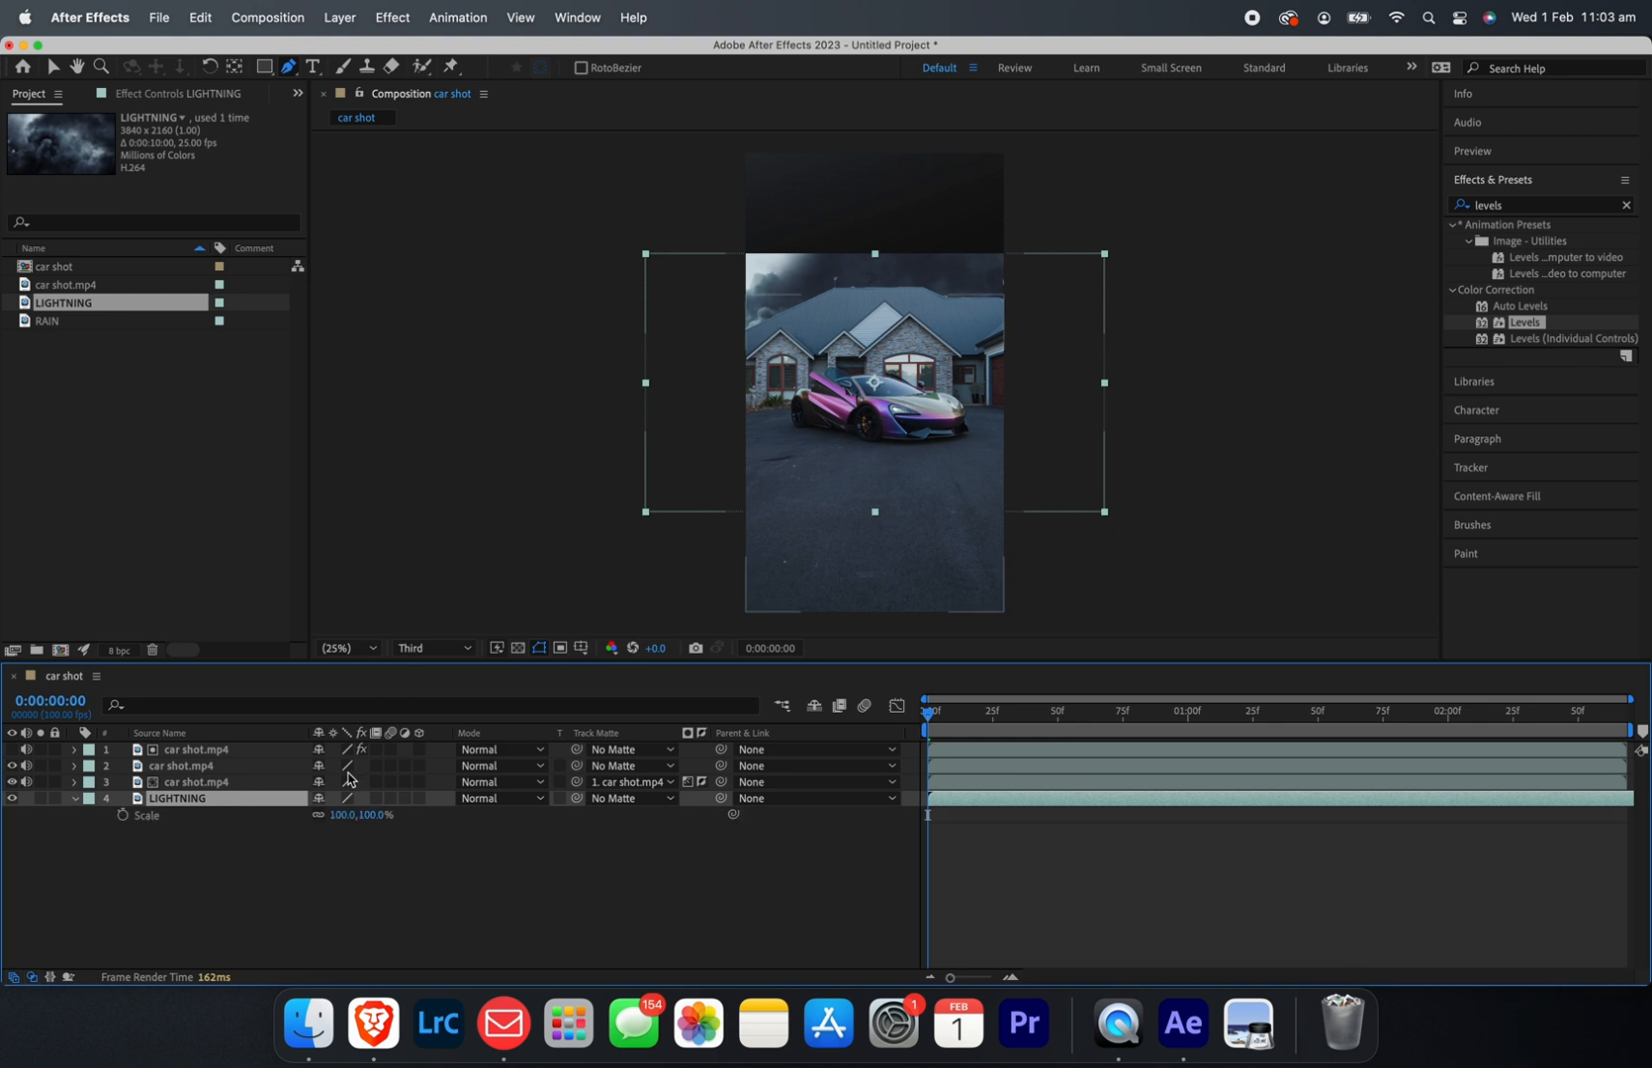
left_click_drag(343, 815, 358, 815)
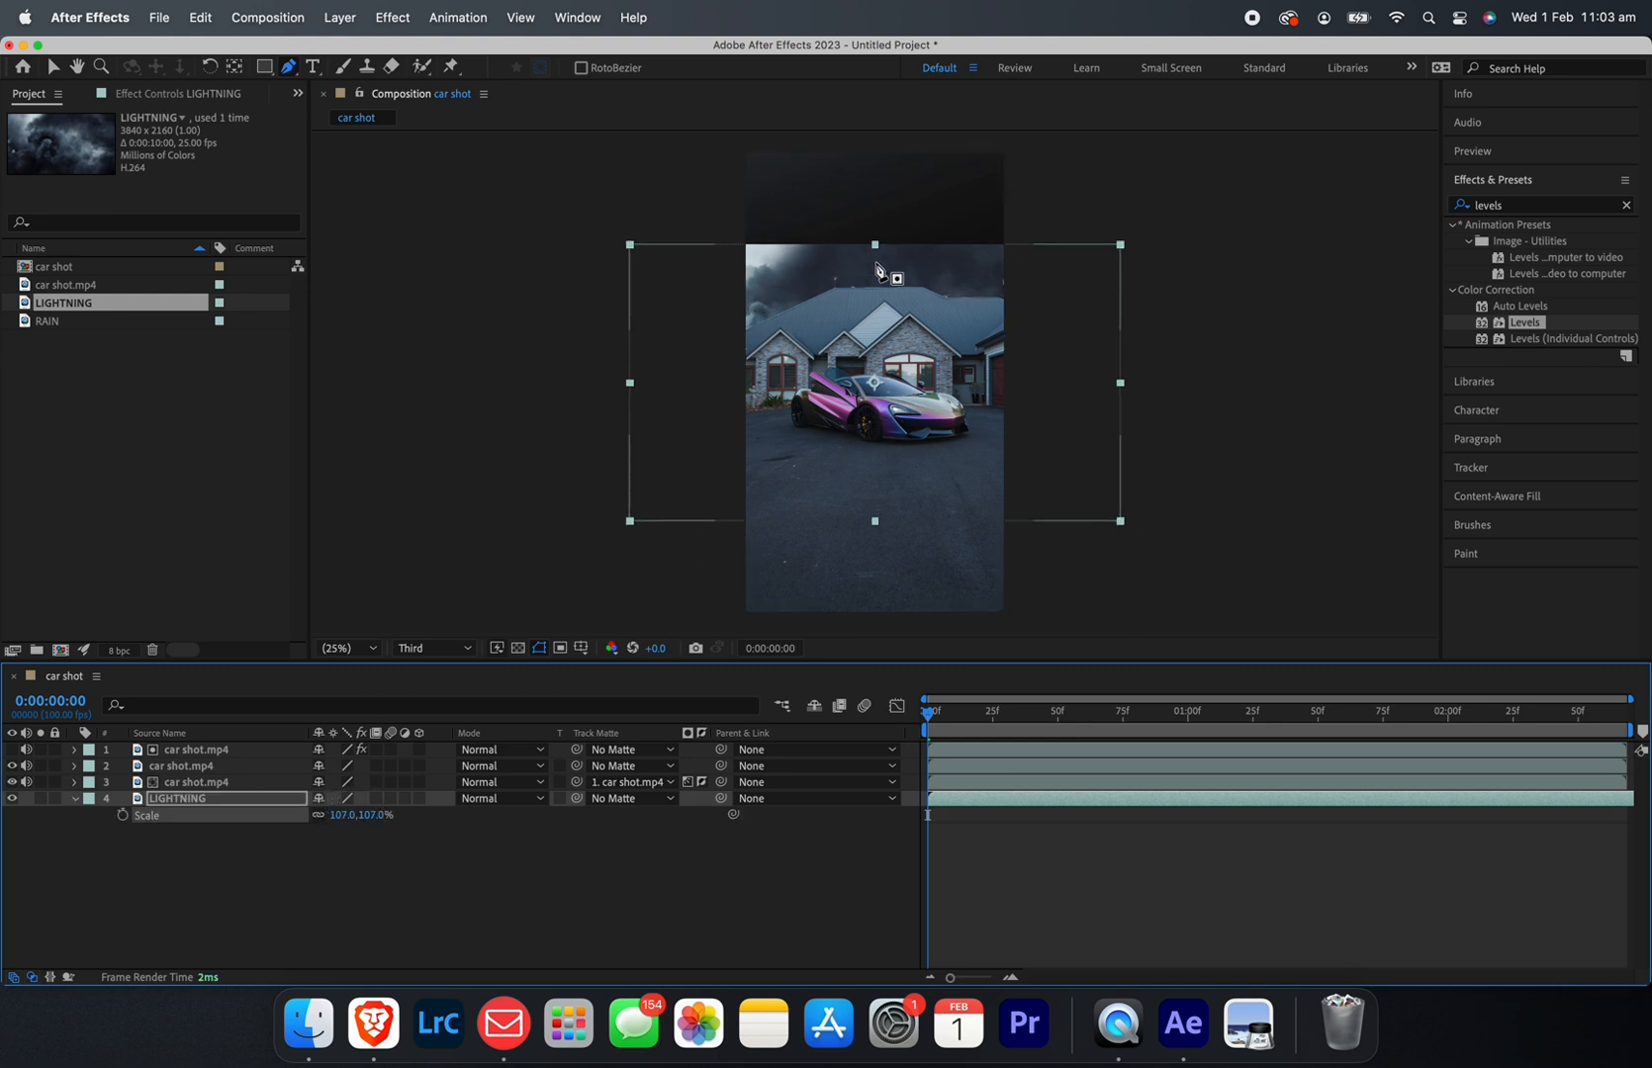
key("v")
left_click_drag(778, 282, 778, 149)
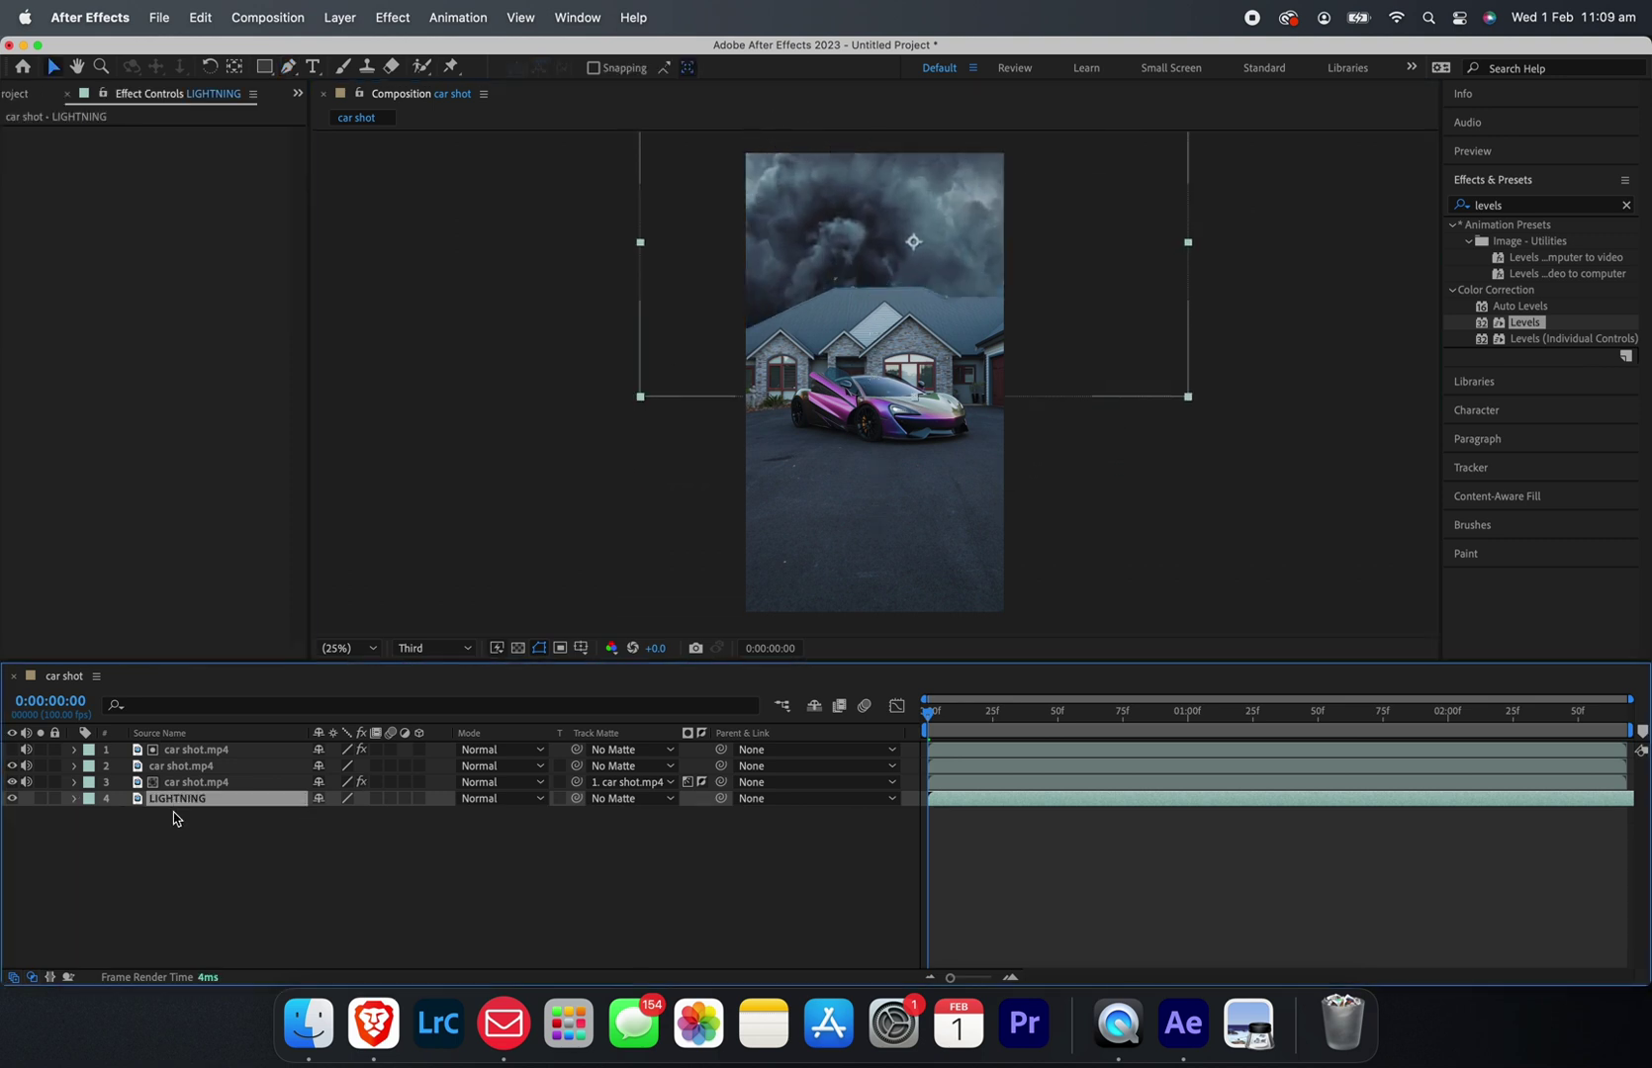
Step: Keyframe LIGHTNING's Position at the start and drift the clouds right by the clip's end
key("p")
left_click(124, 819)
left_click(122, 818)
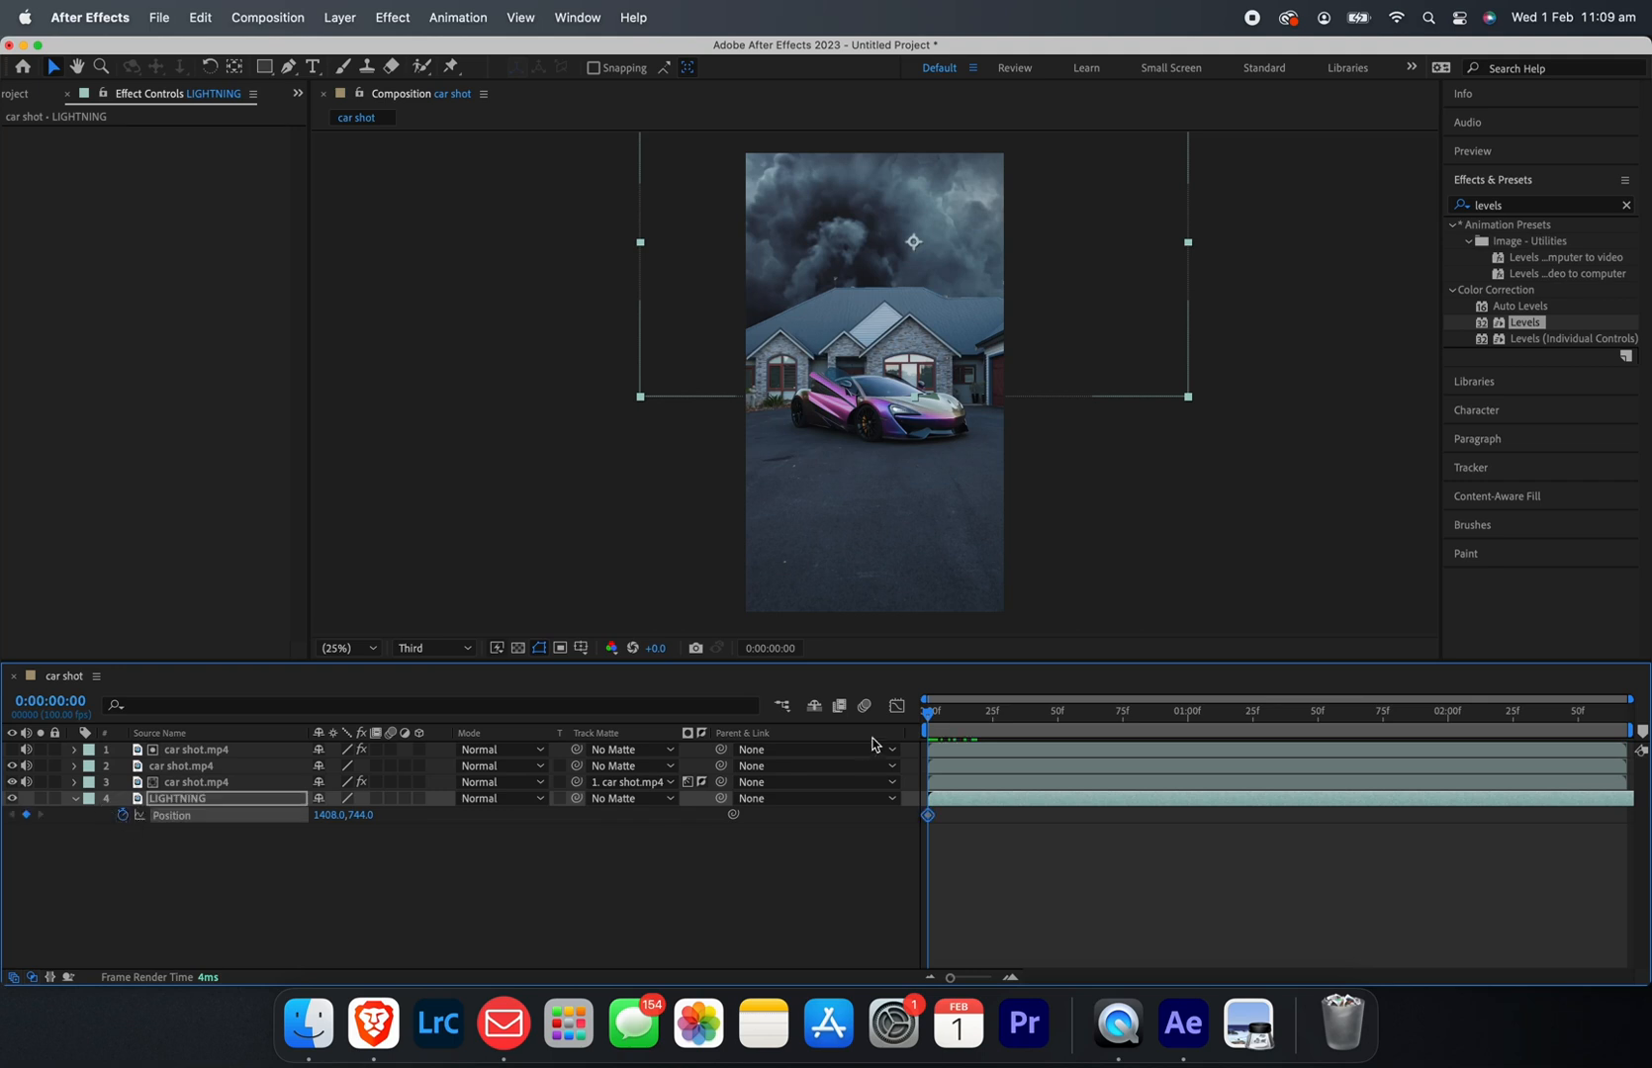
left_click_drag(932, 713, 1601, 739)
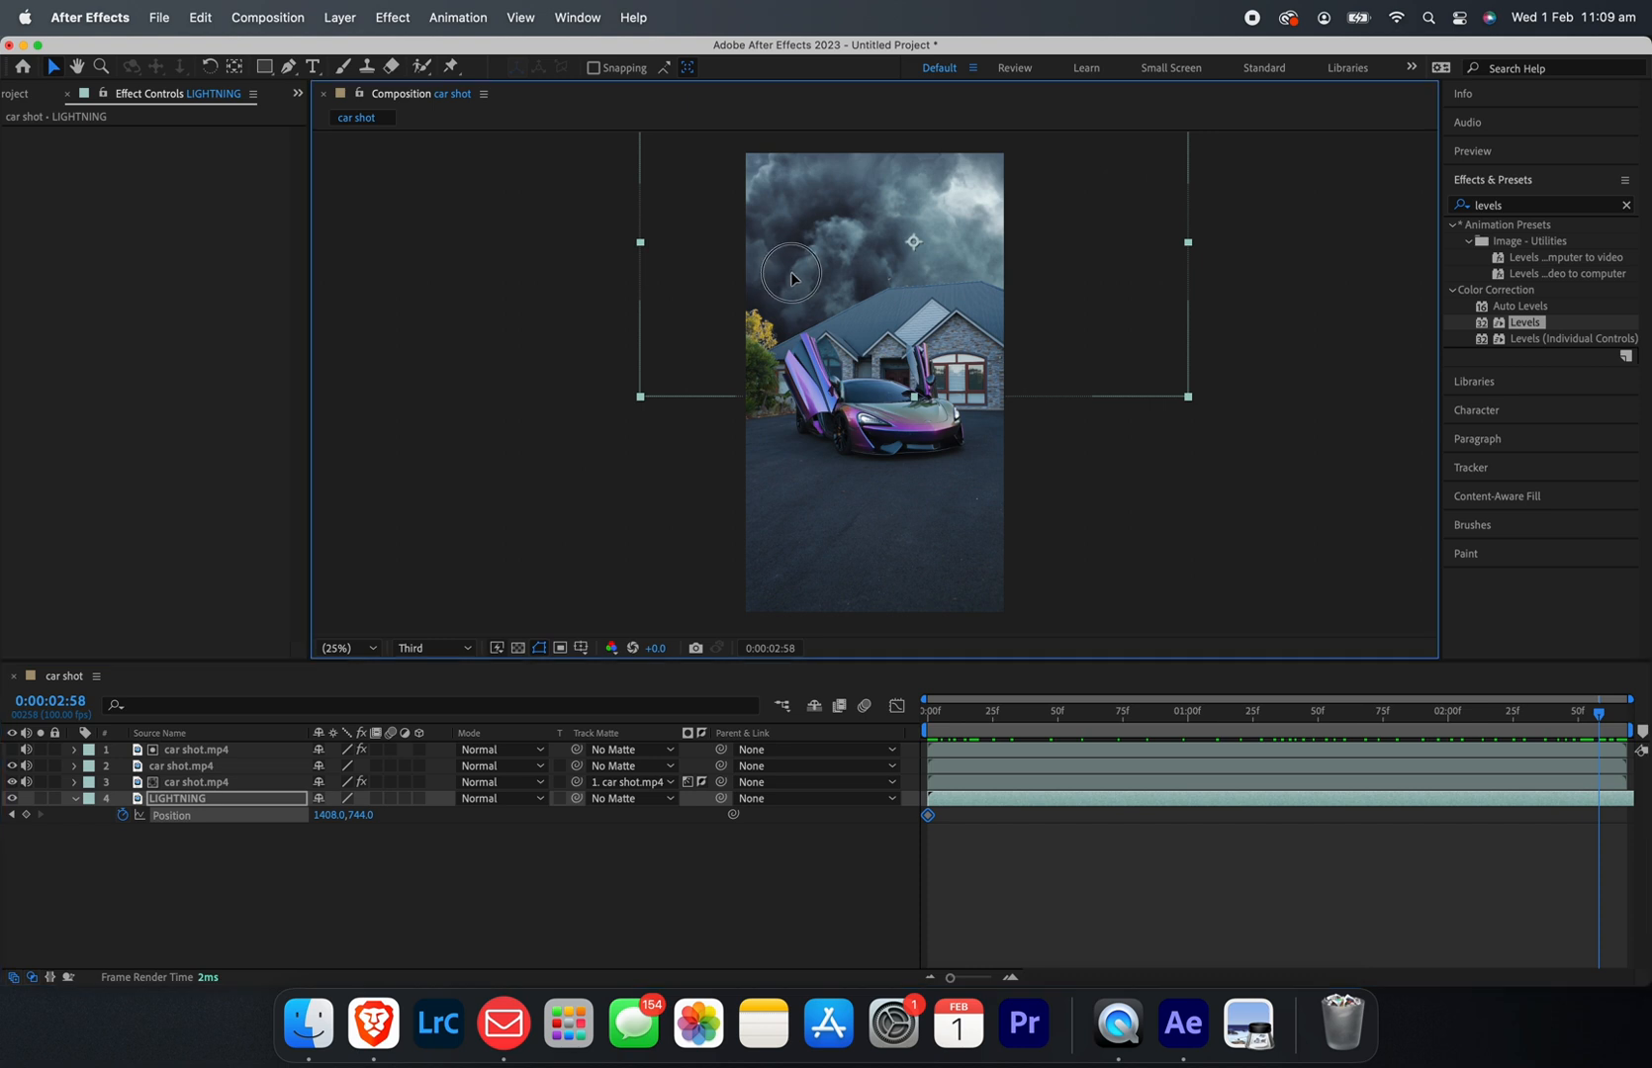
left_click_drag(758, 276, 852, 279)
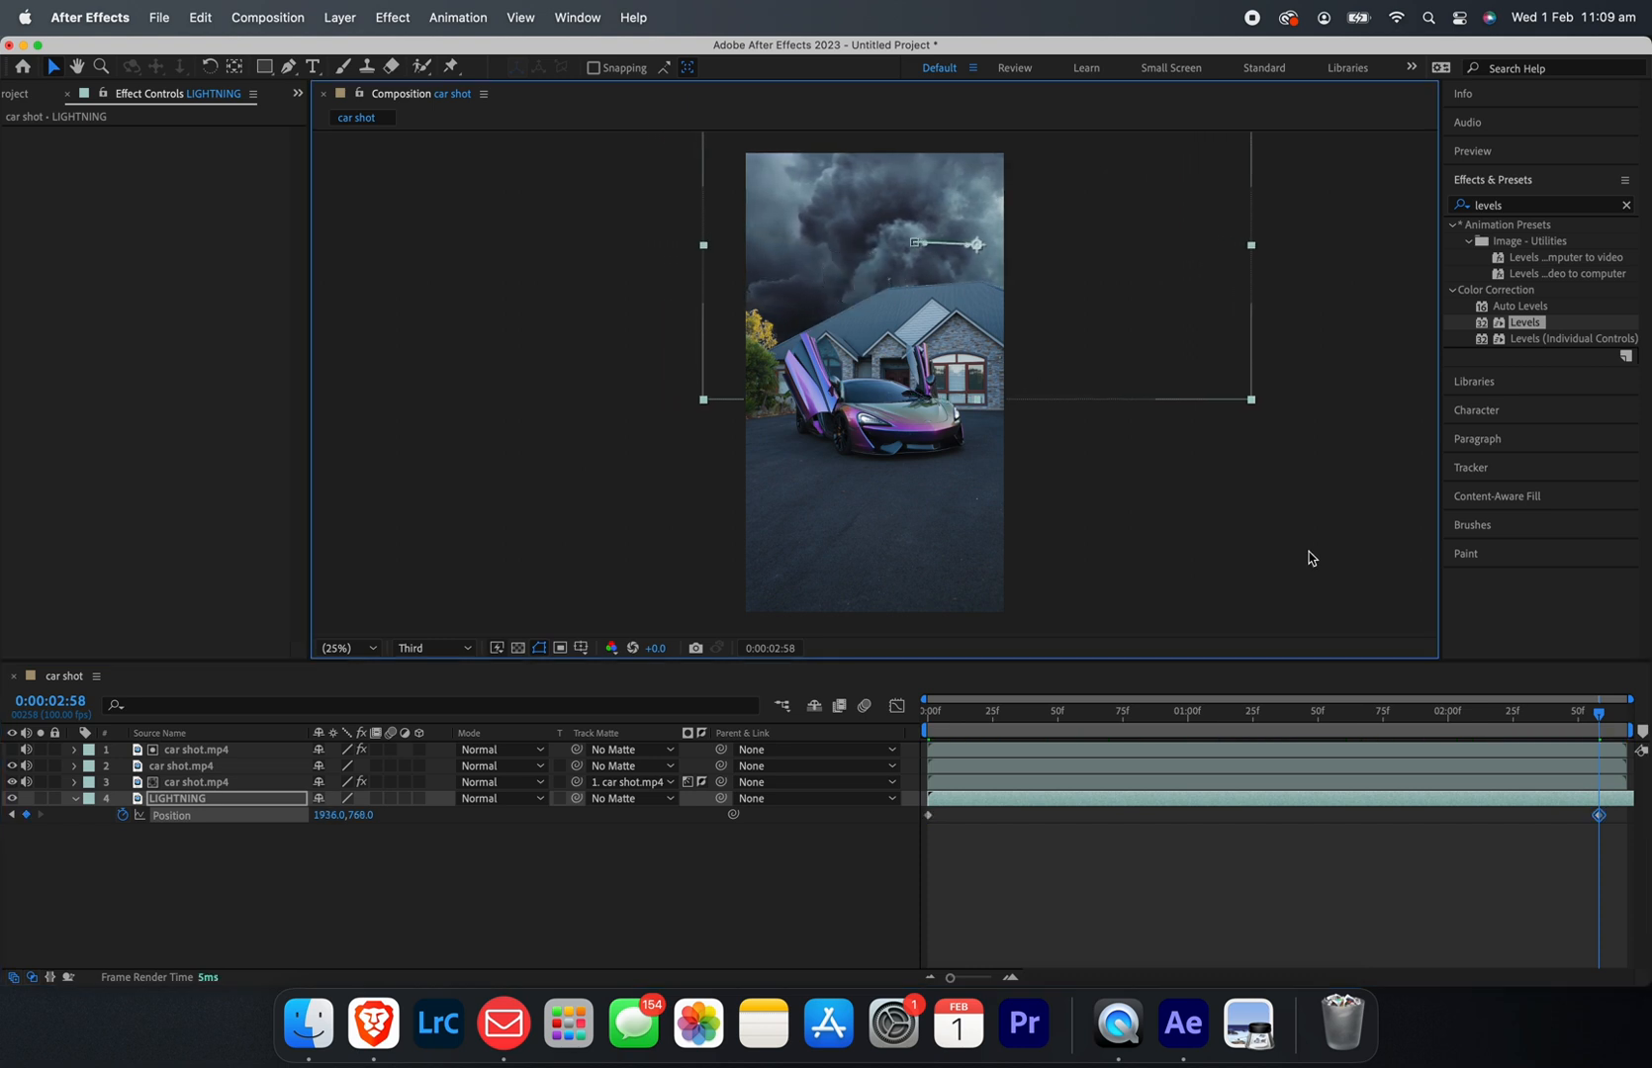
left_click_drag(1598, 816, 1622, 821)
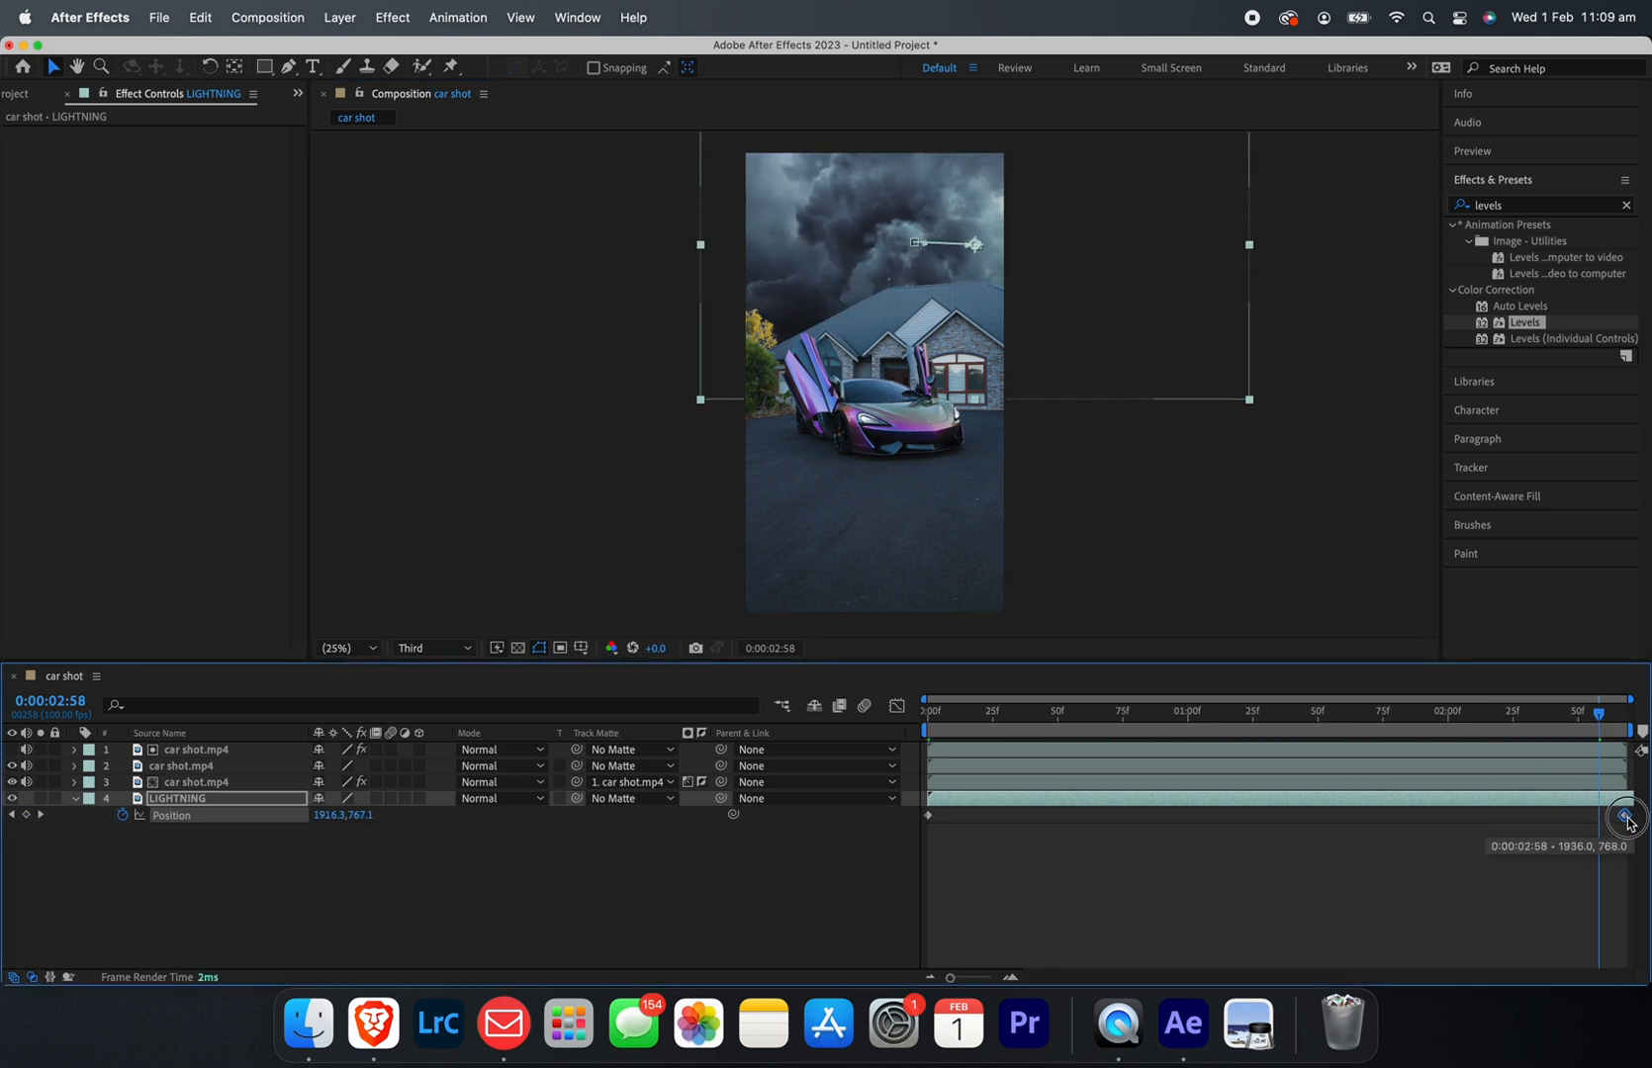
Step: Return to 0:00, preview the cloud drift behind the house, then deselect the layer
left_click_drag(1597, 712, 873, 720)
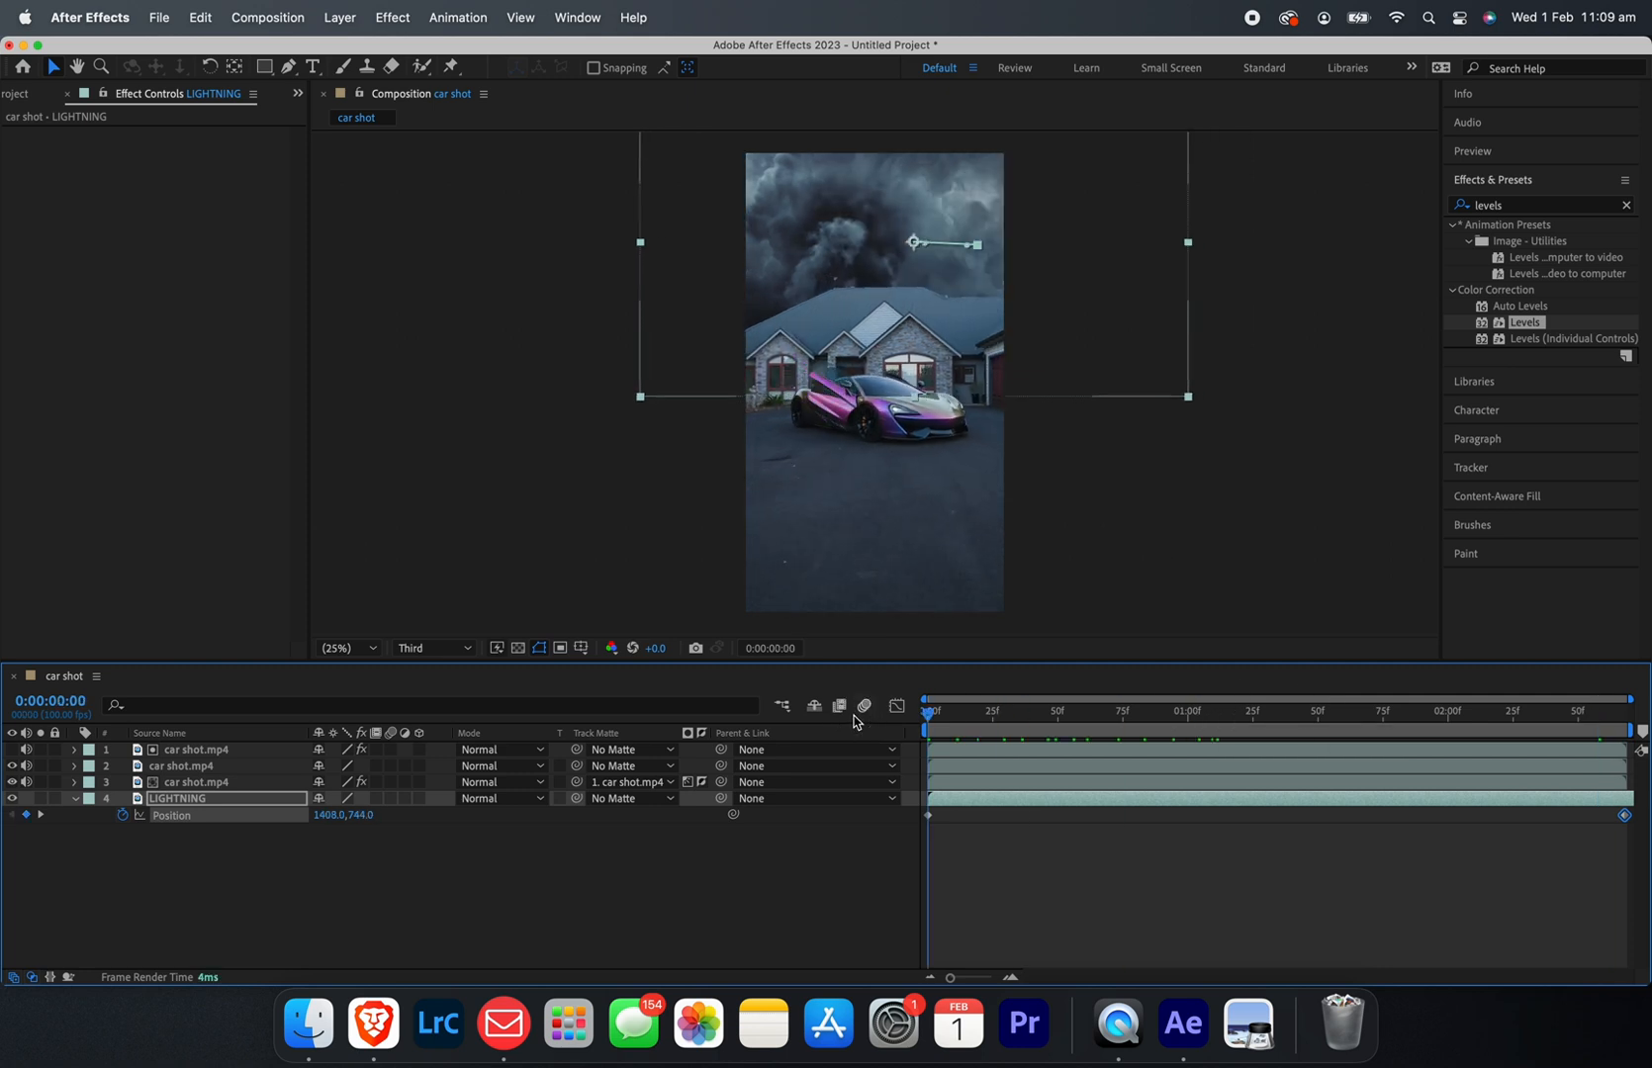
key("space")
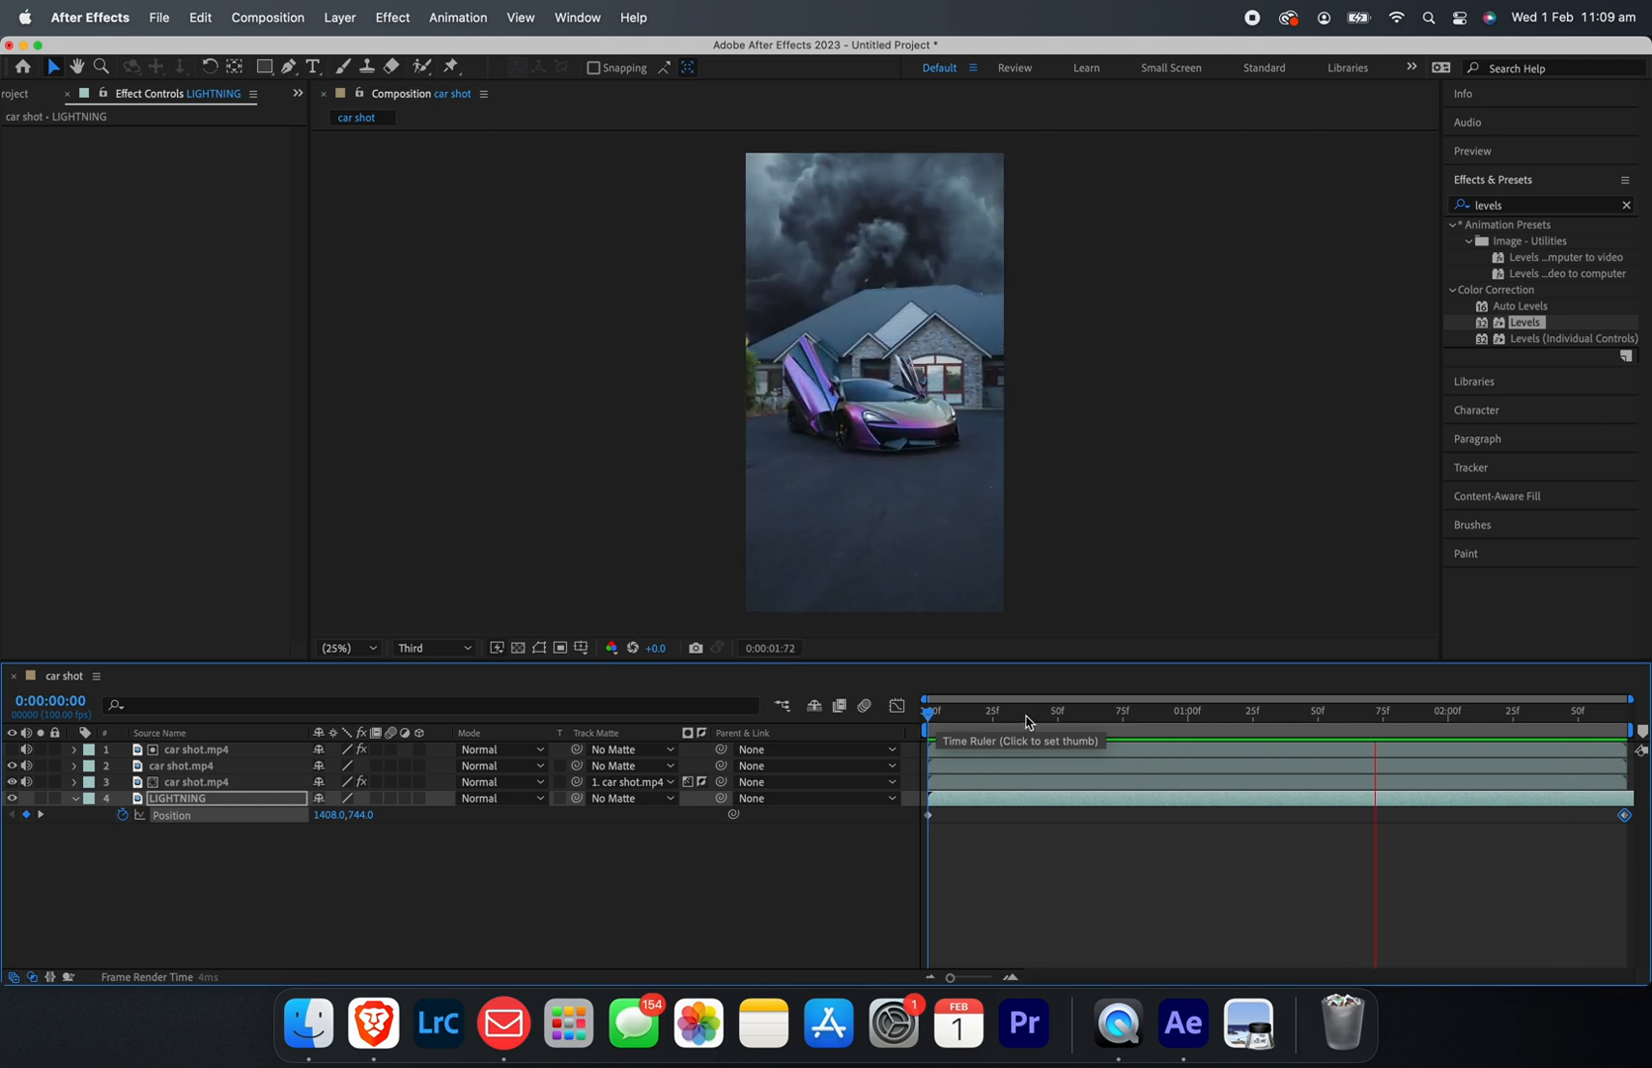
key("space")
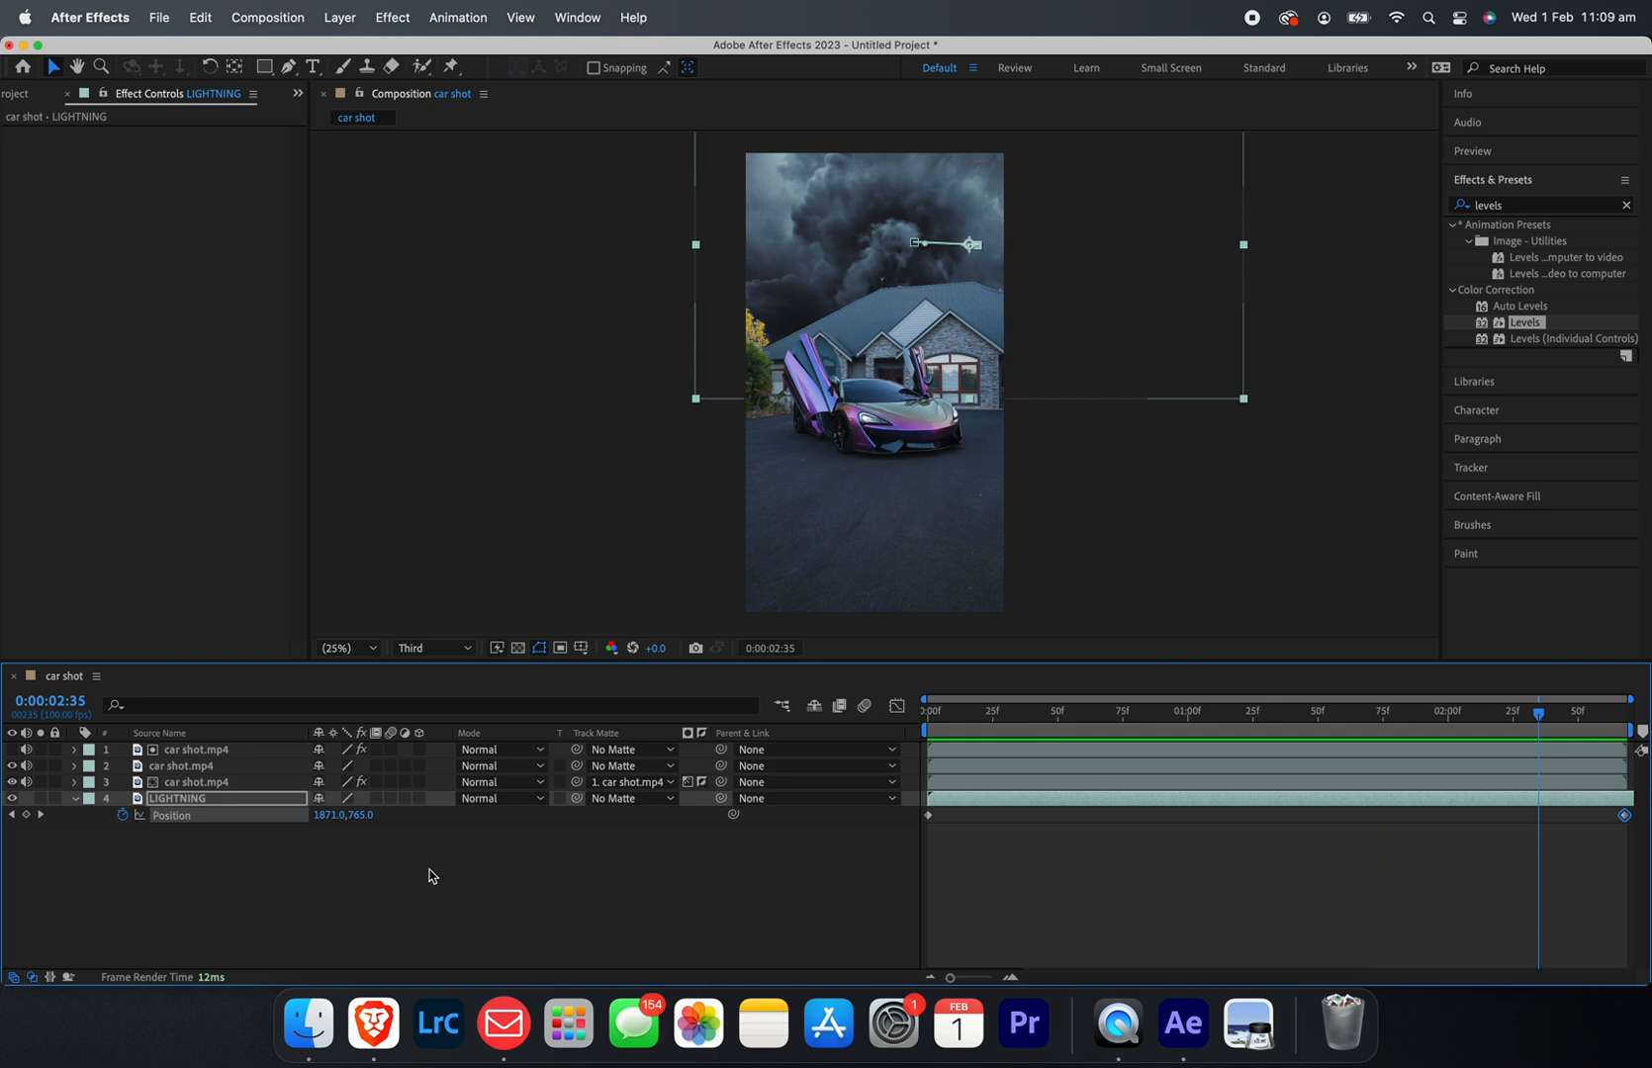
left_click(273, 882)
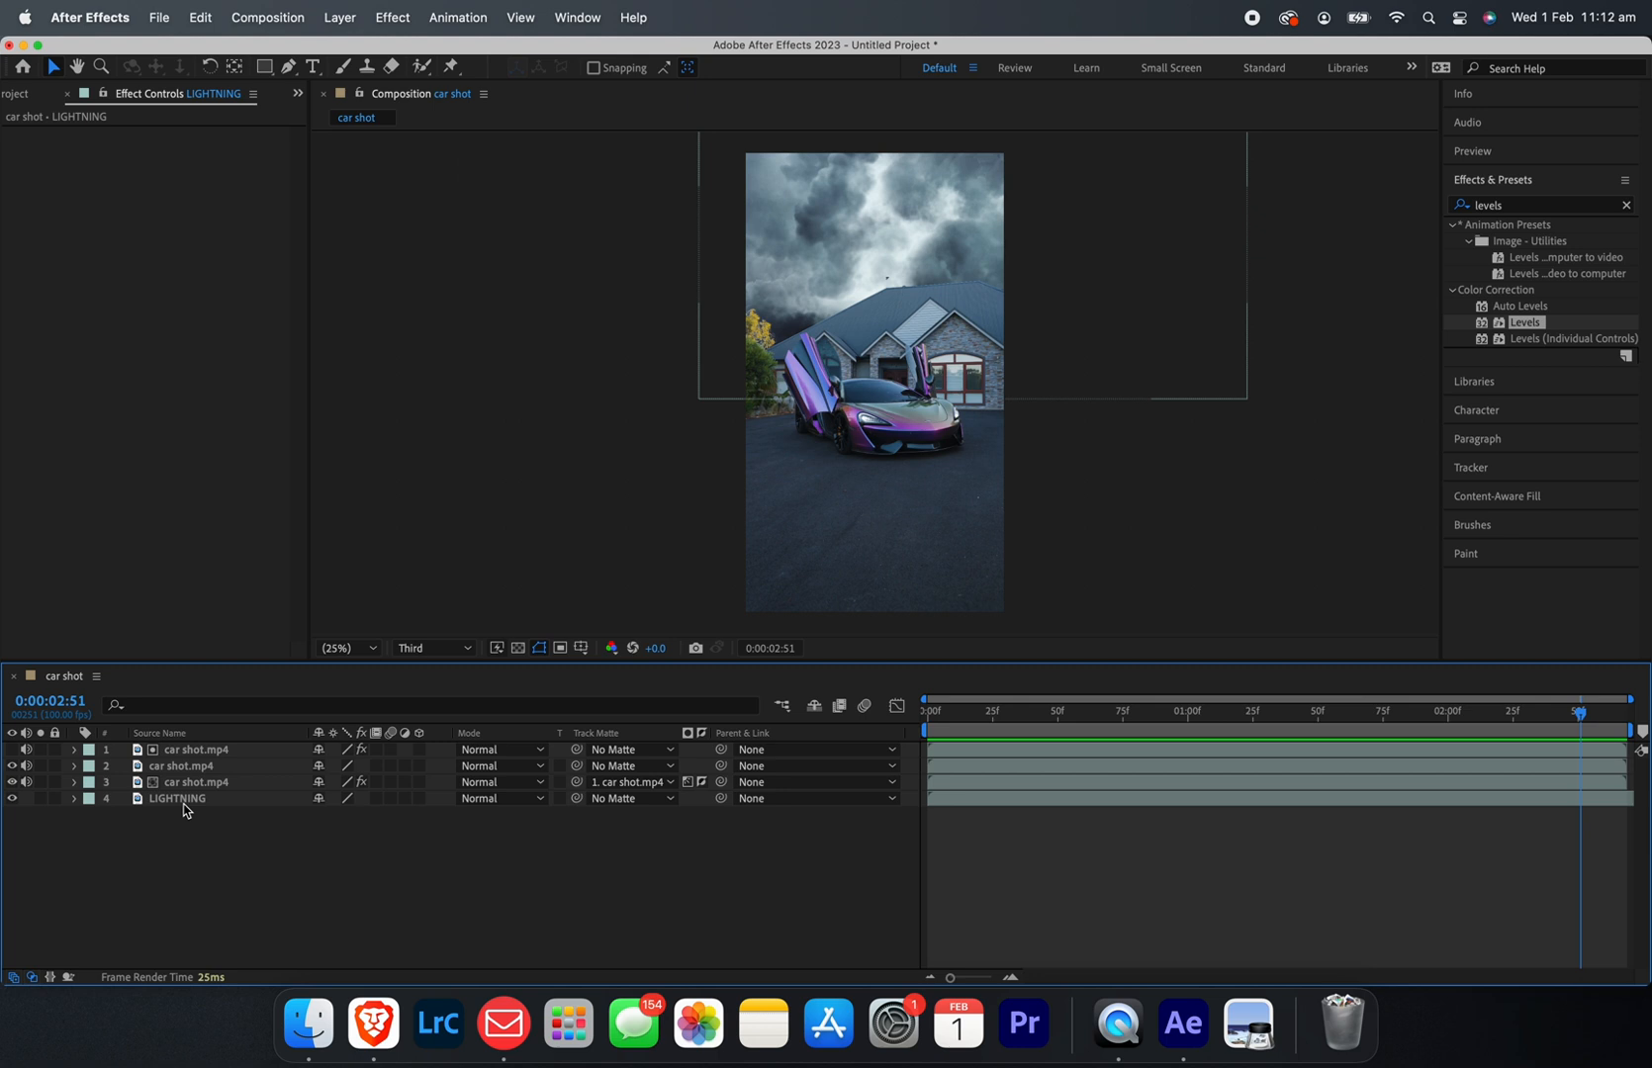
Step: Pre-compose the three car shot layers into a precomposition named 'car'
left_click(187, 783)
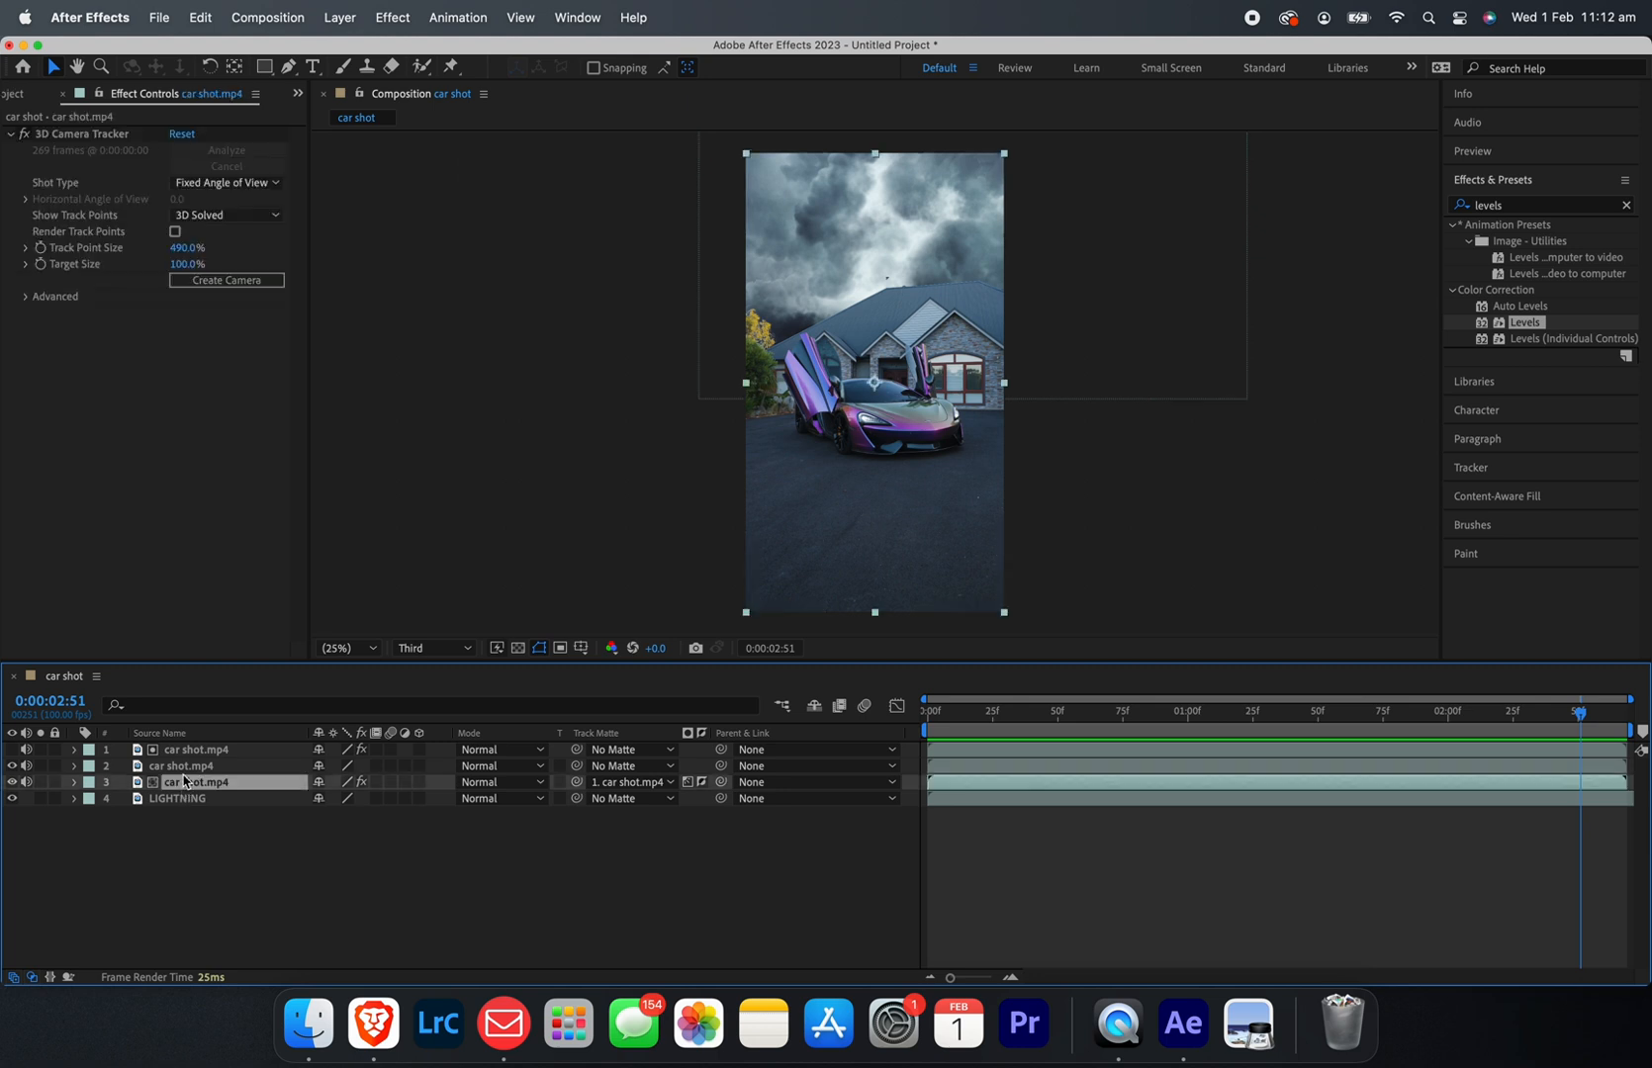
left_click(189, 766, "super")
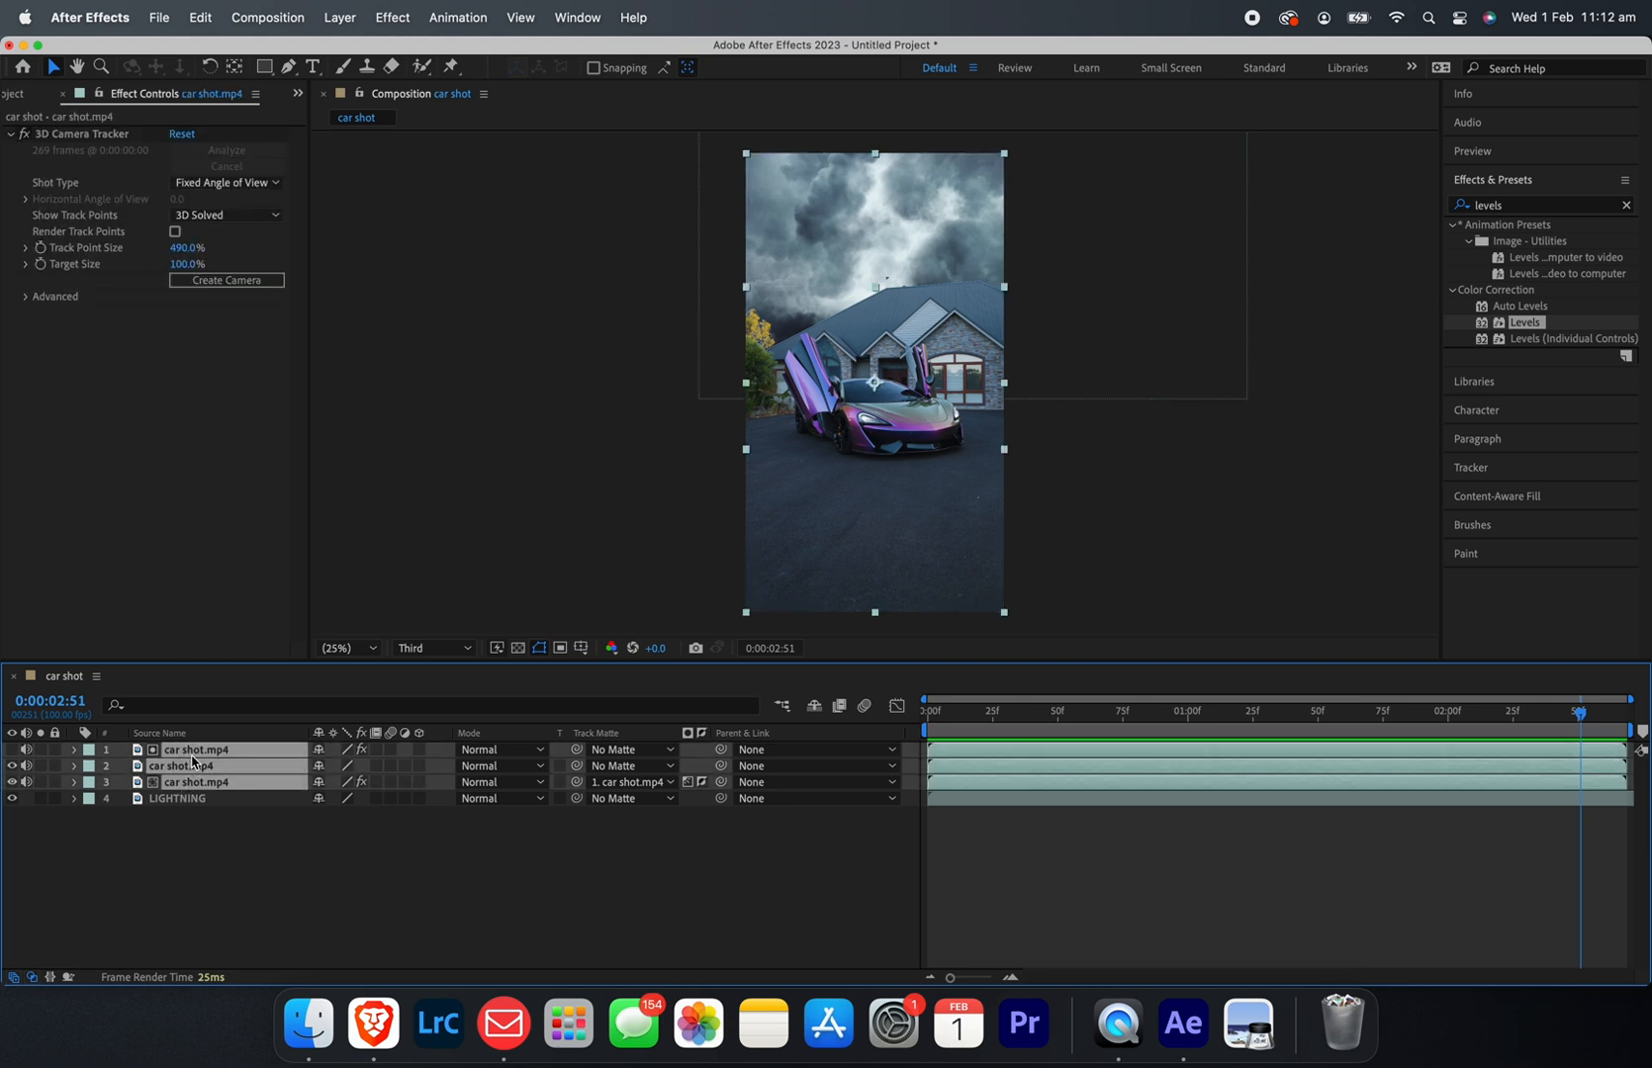
right_click(194, 761)
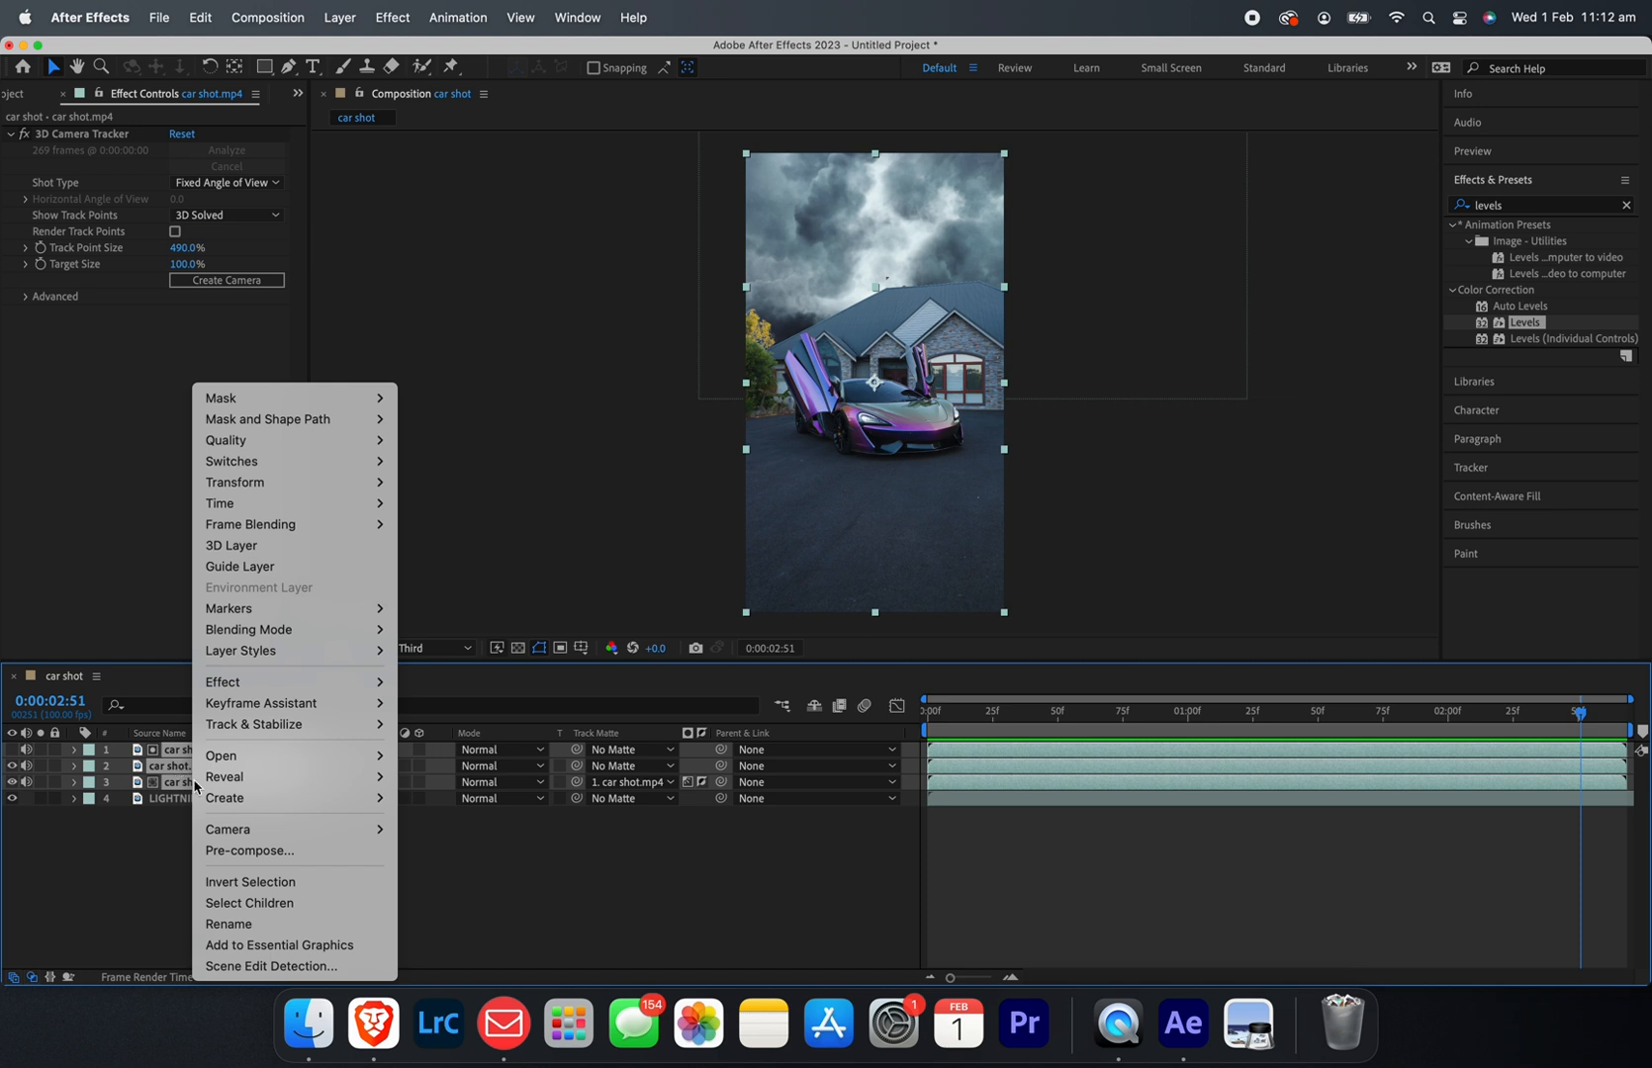
left_click(240, 853)
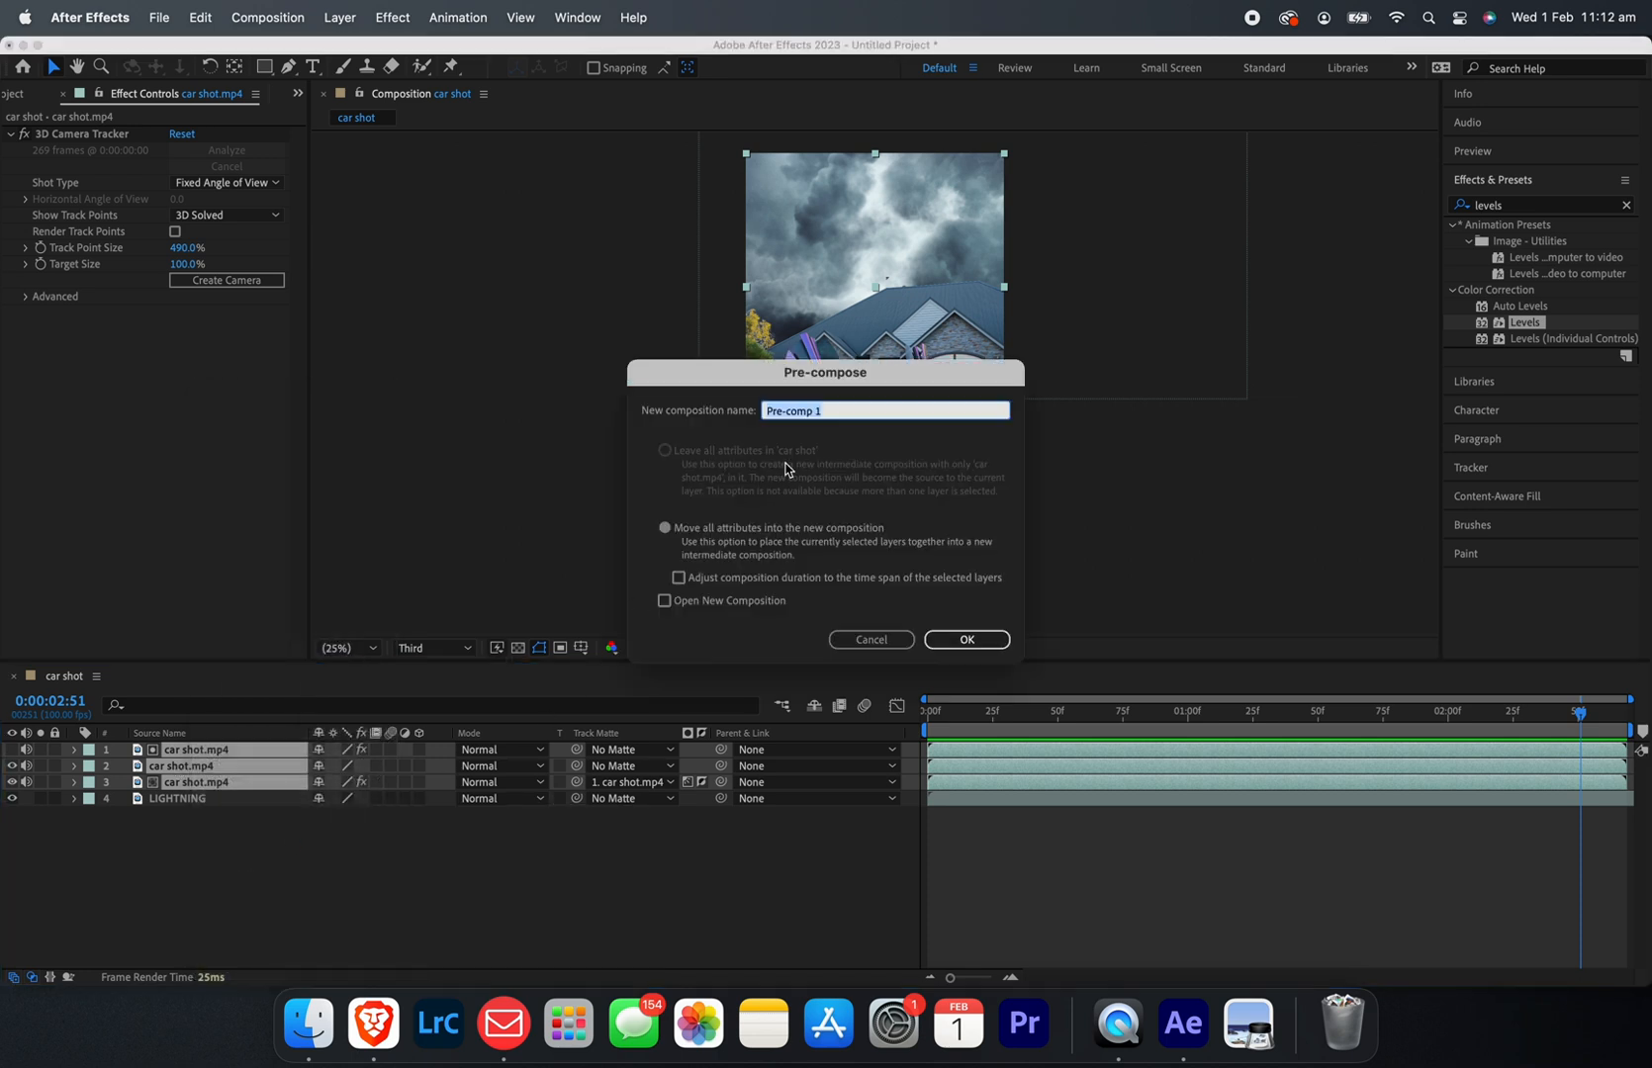
type("car")
left_click(968, 639)
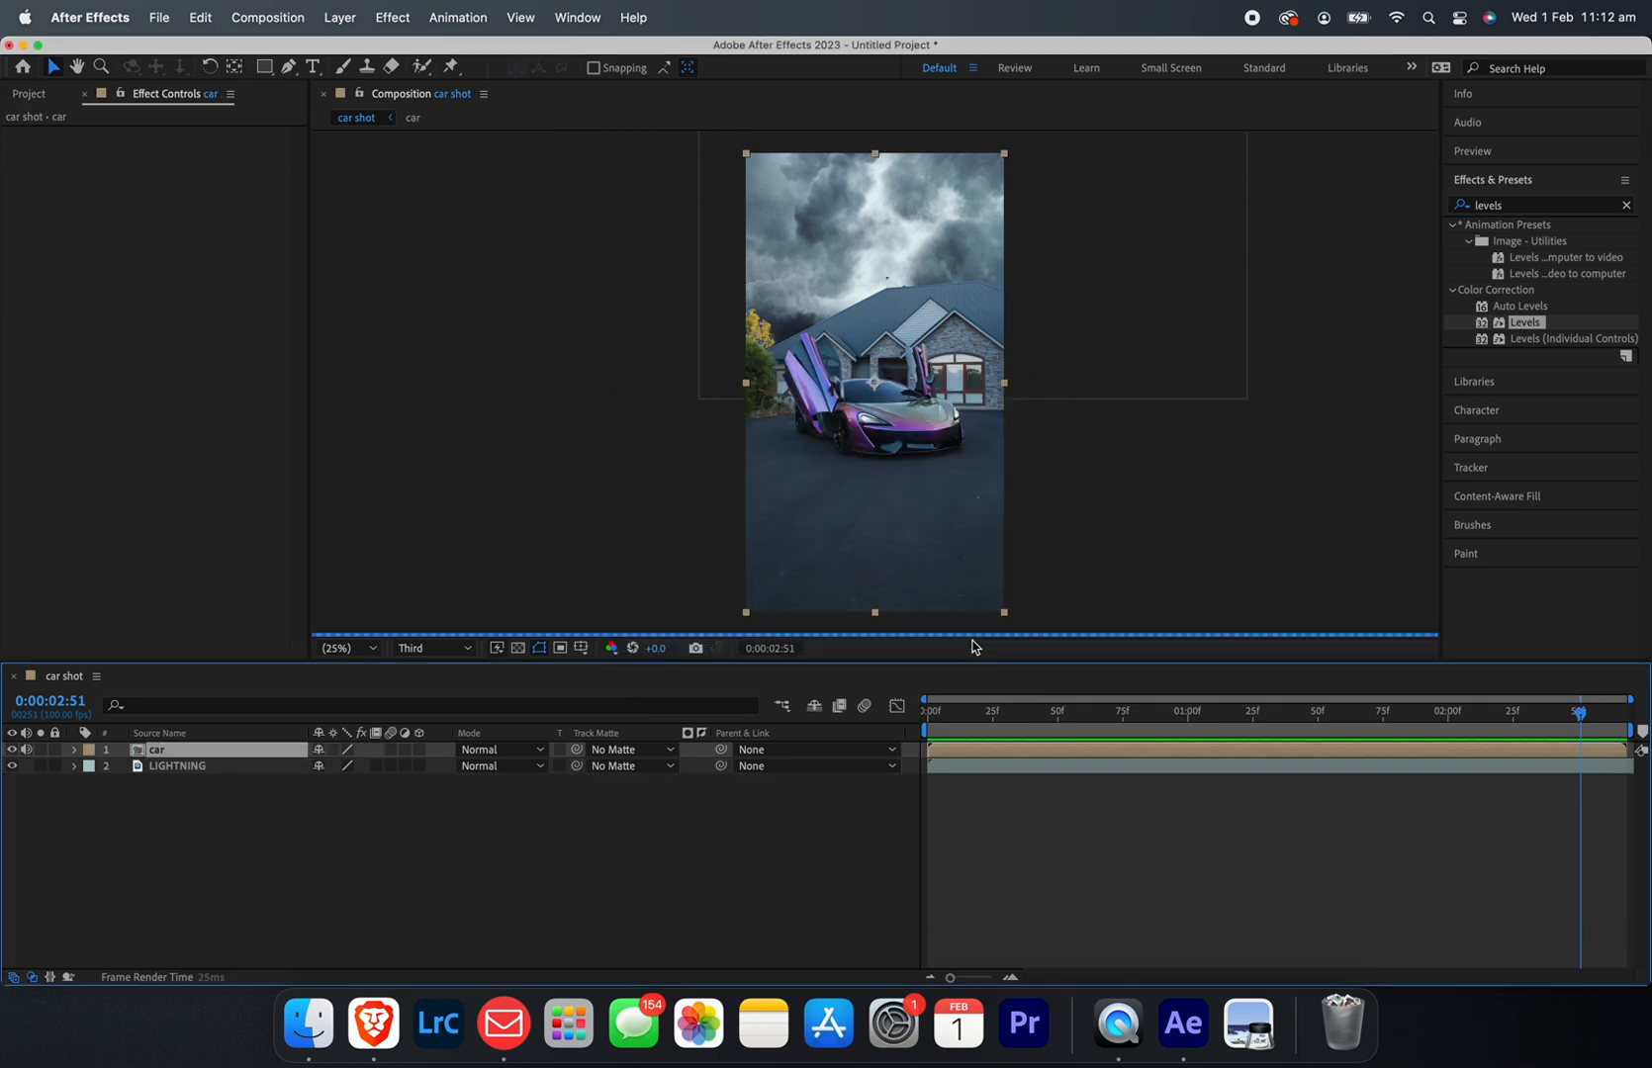
Step: Apply the Exposure effect from Effects & Presets onto the car precomp layer
left_click(12, 765)
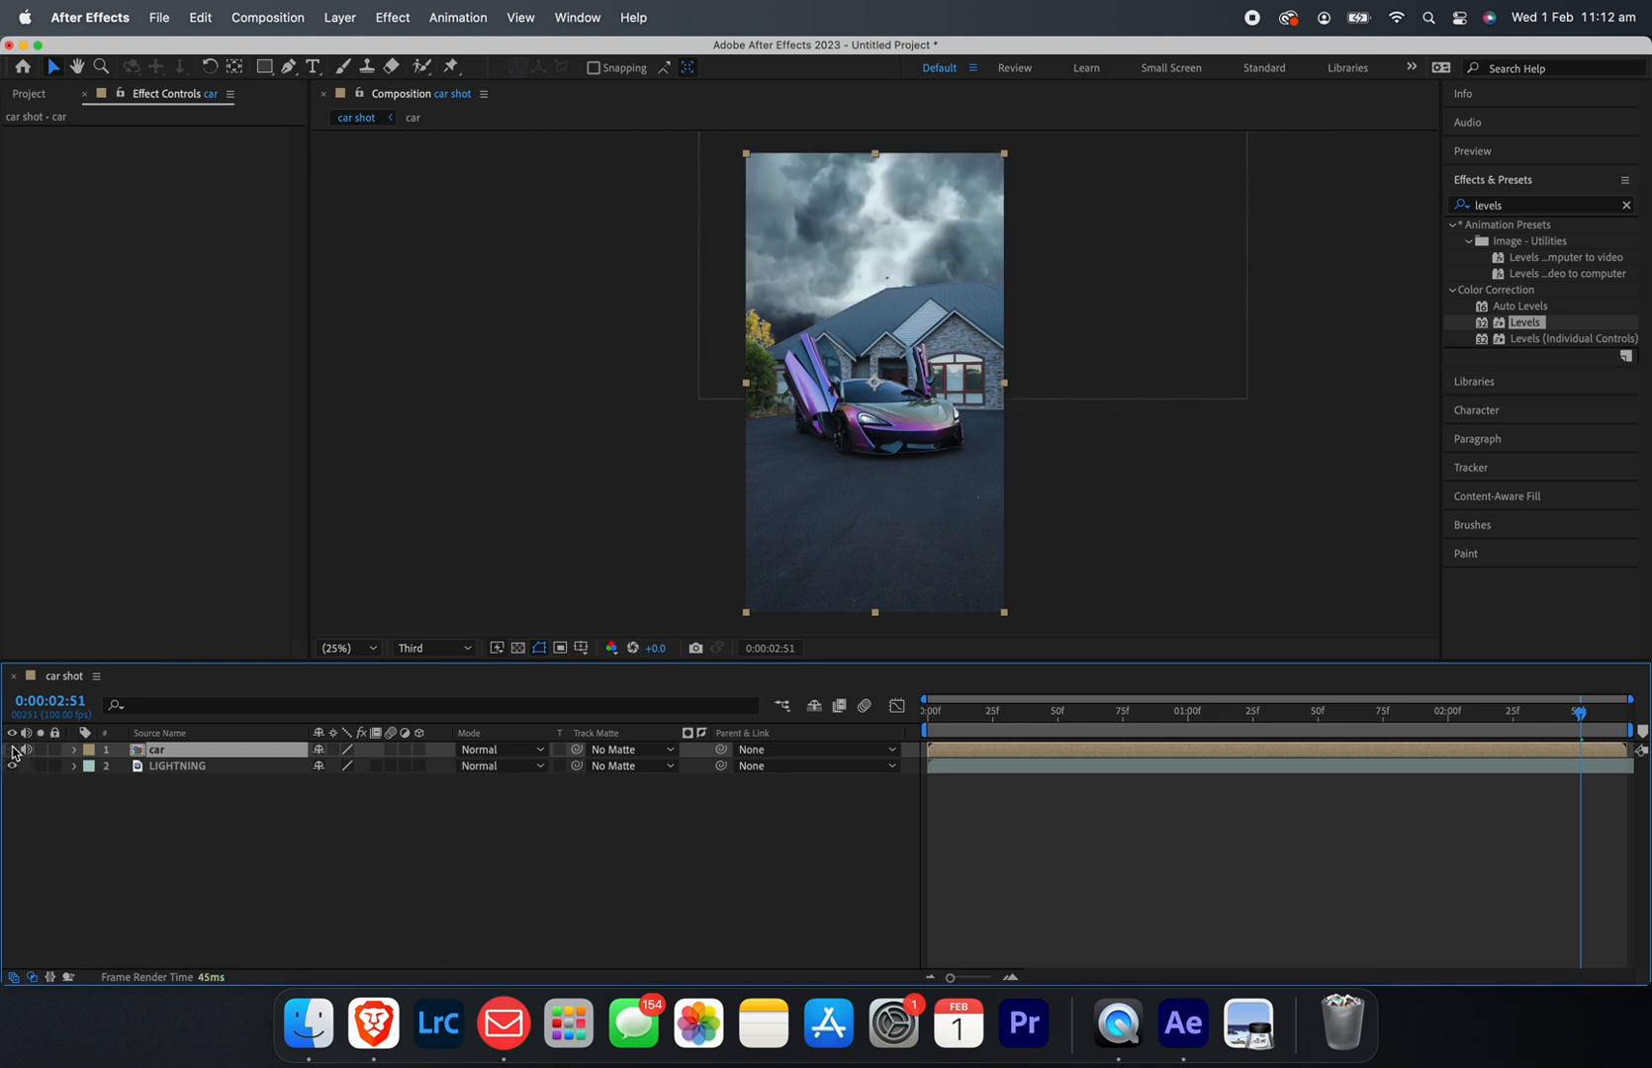
left_click(12, 751)
left_click(1567, 207)
left_click_drag(1525, 206, 1469, 206)
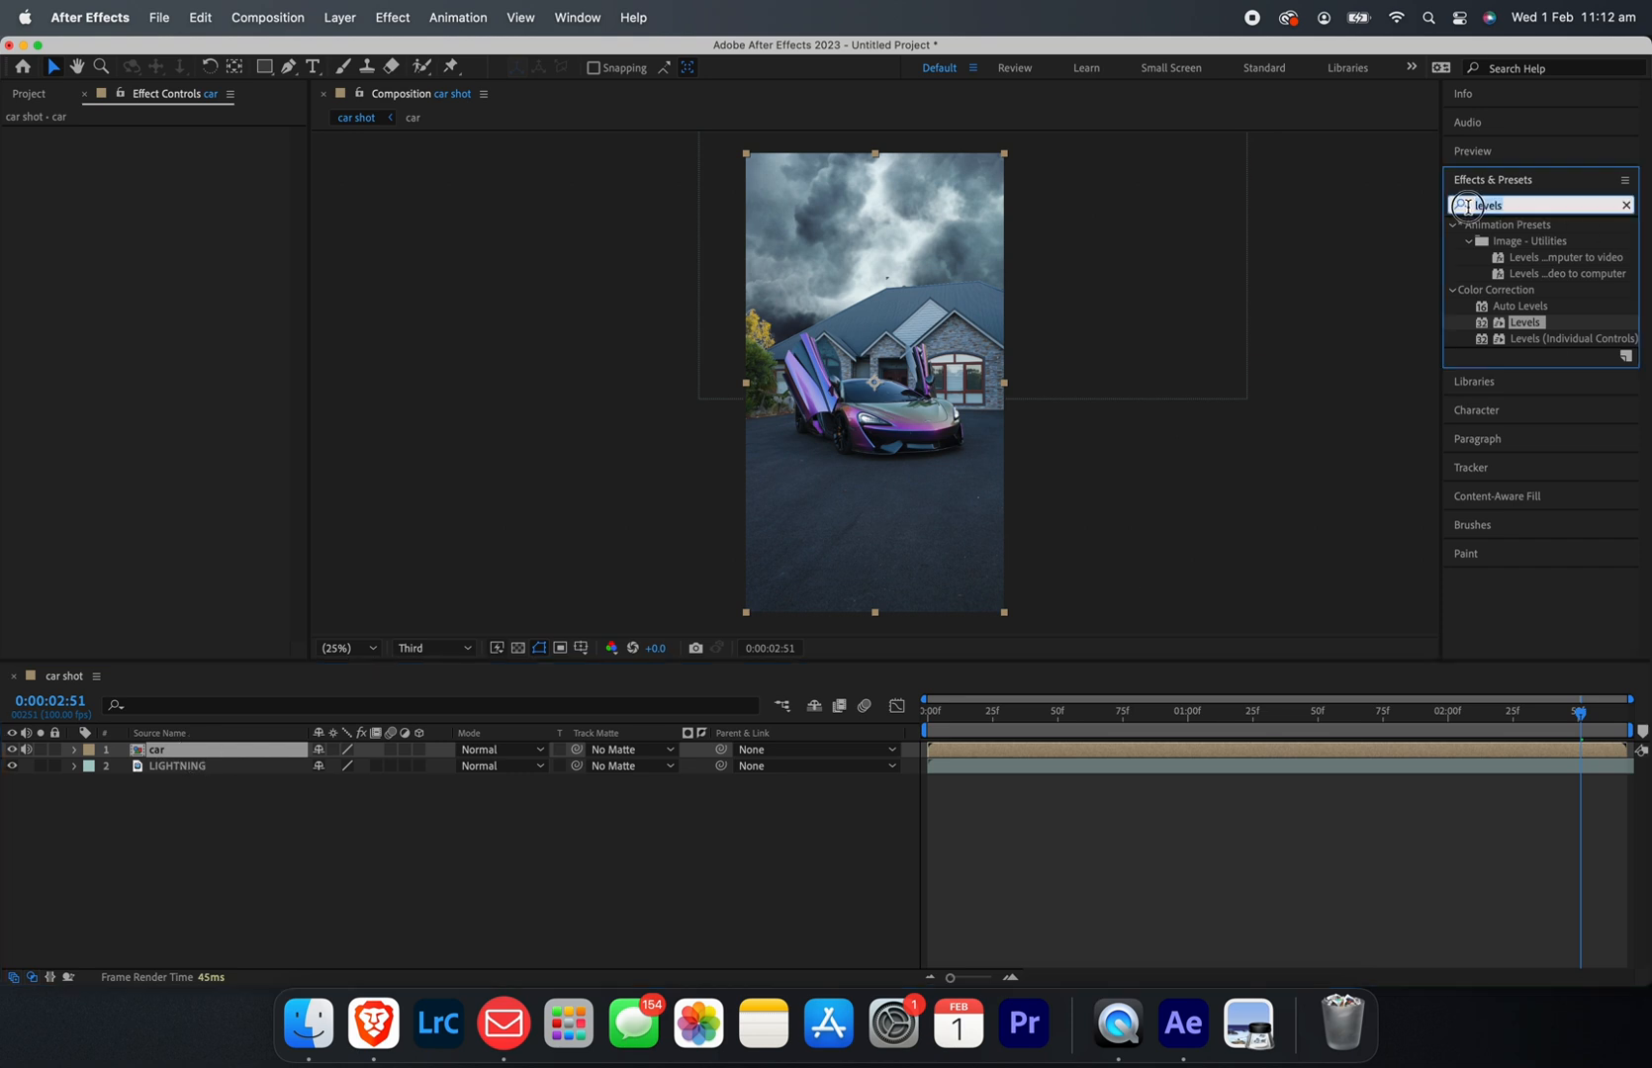
type("exposur")
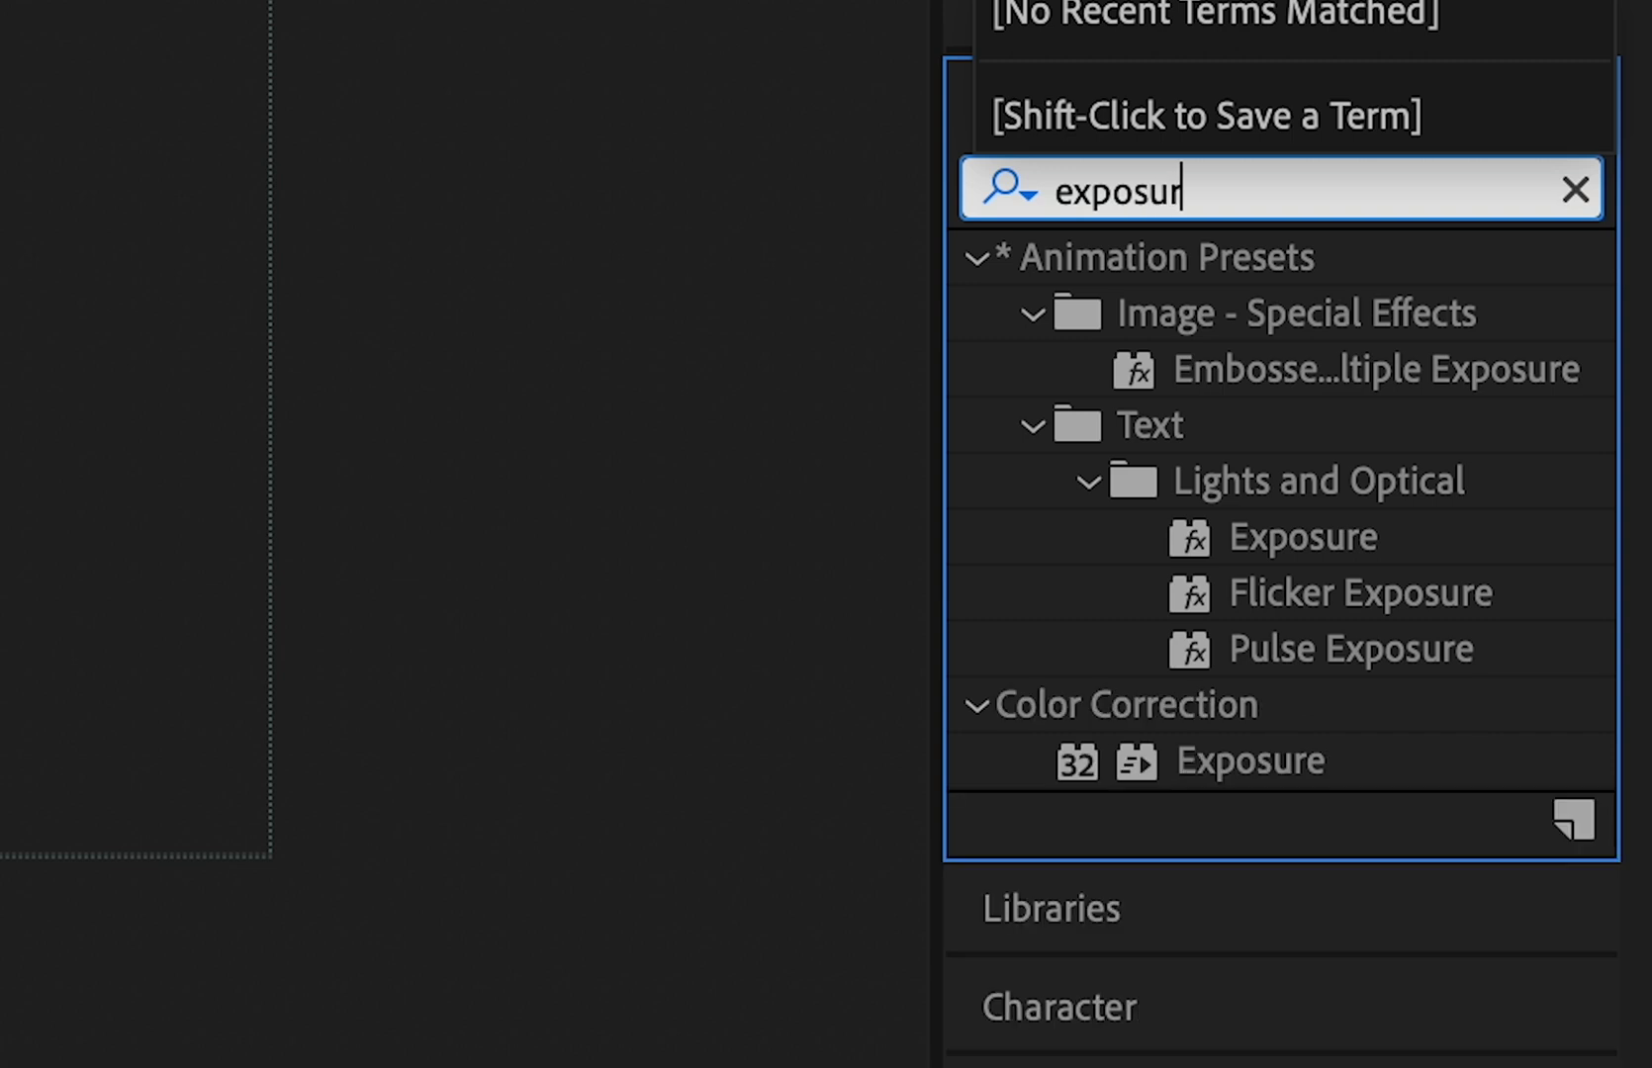
type("e")
left_click_drag(1309, 758, 227, 761)
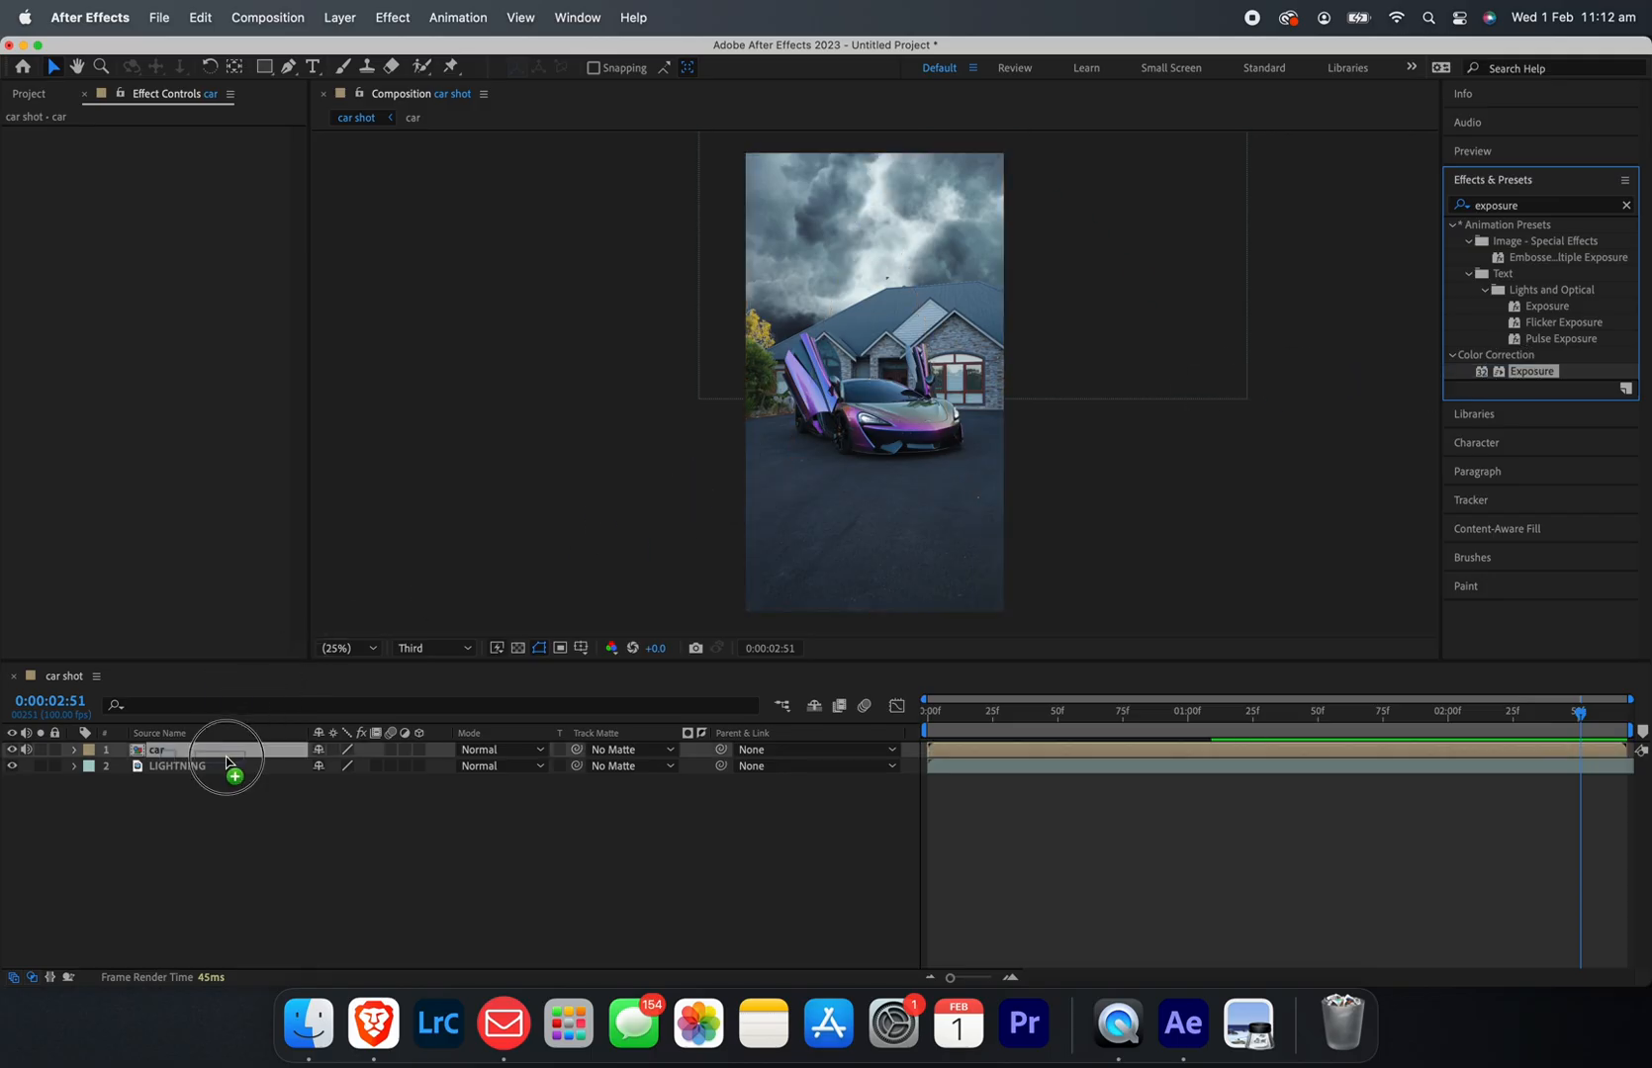
left_click_drag(226, 761, 227, 755)
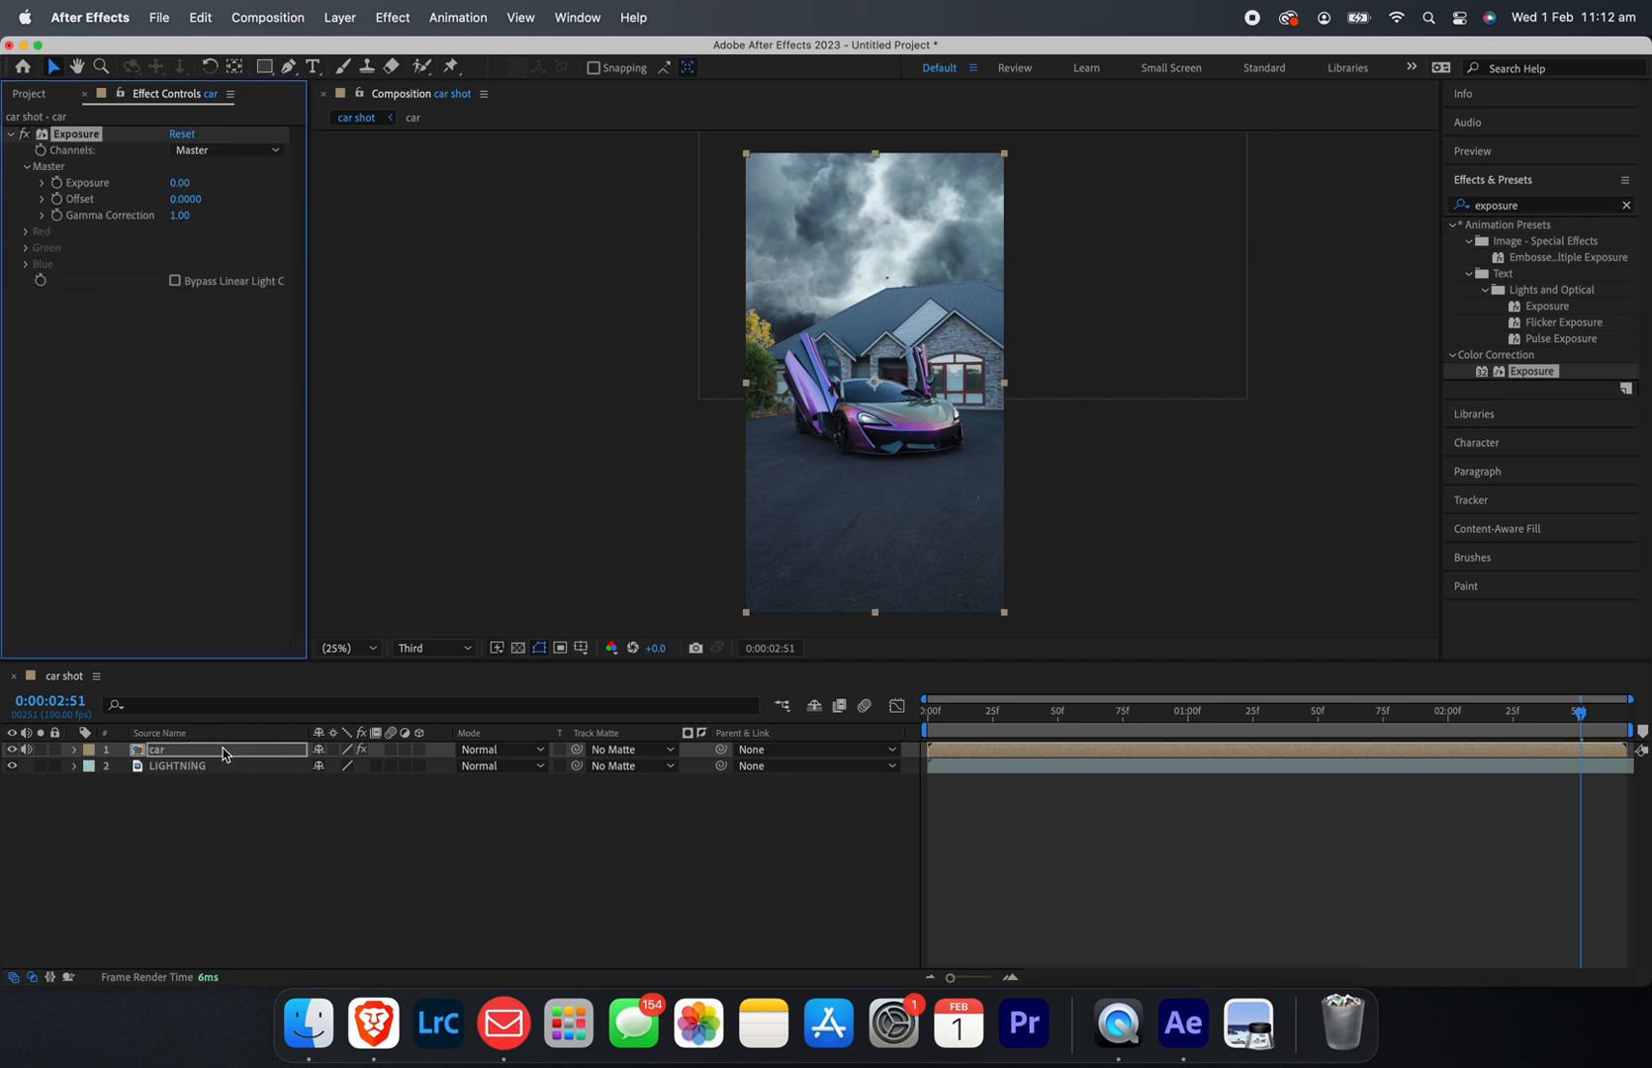
Step: At frame 0, reveal the car layer's Effects > Exposure > Master properties in the timeline
left_click_drag(993, 712, 887, 720)
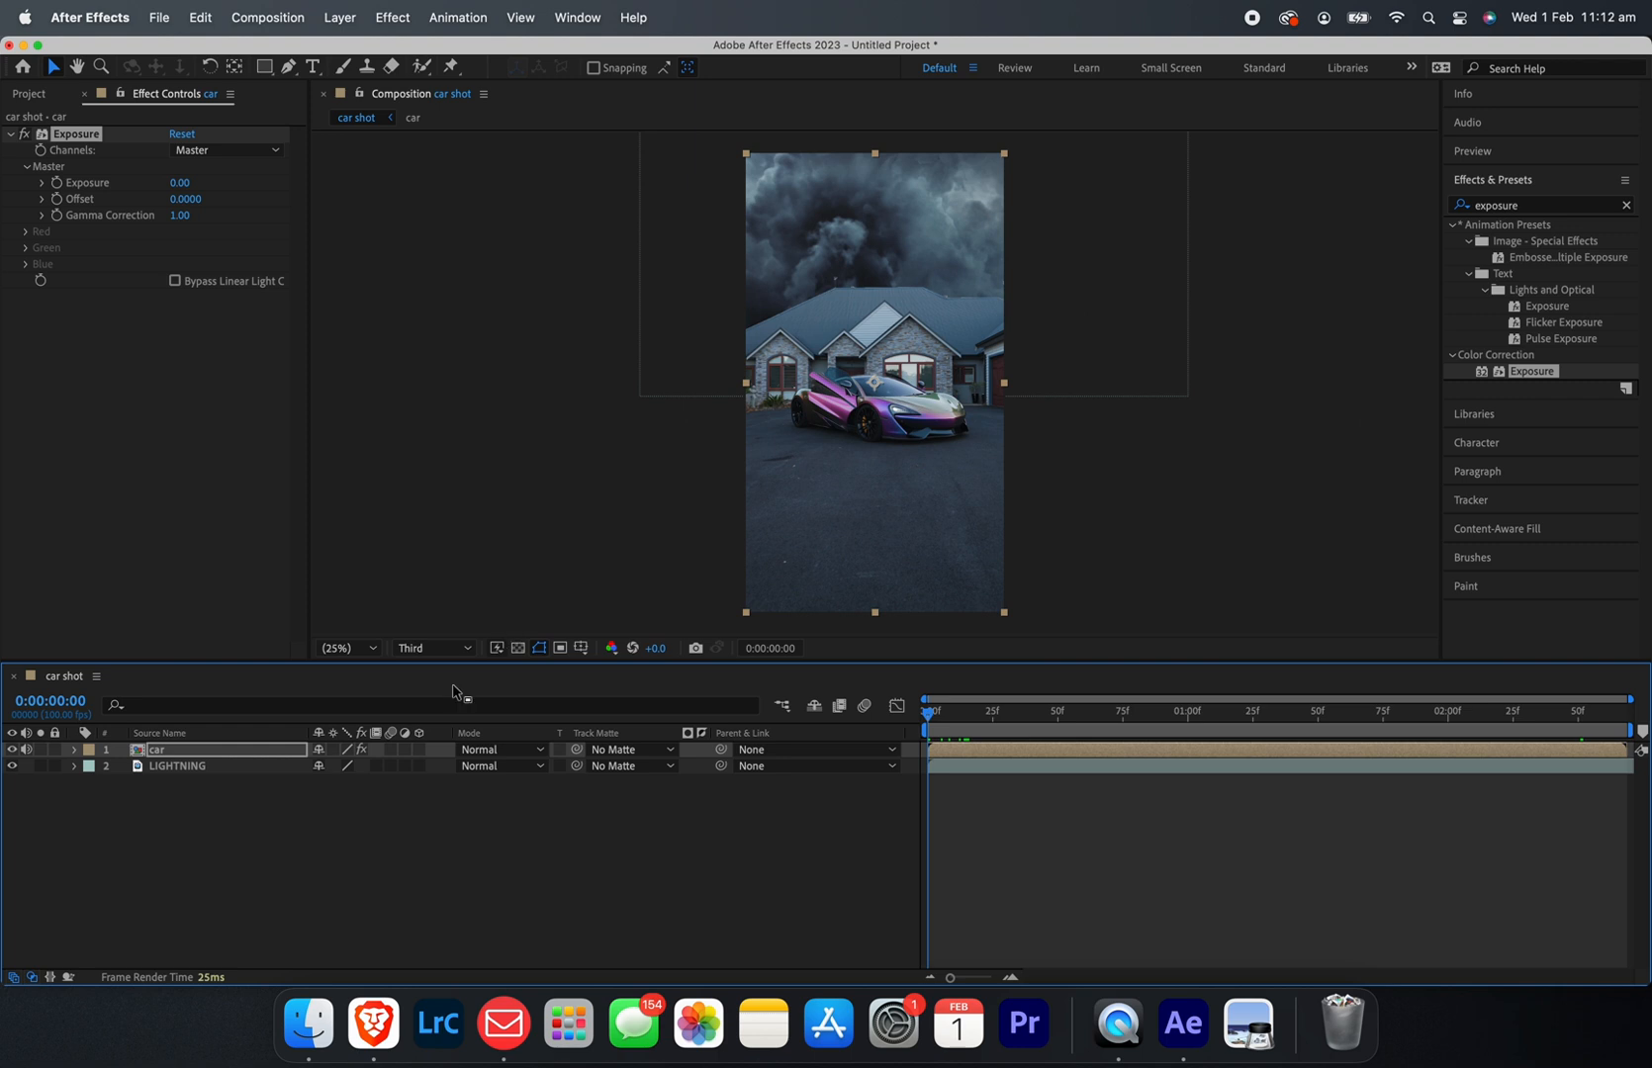
left_click(75, 752)
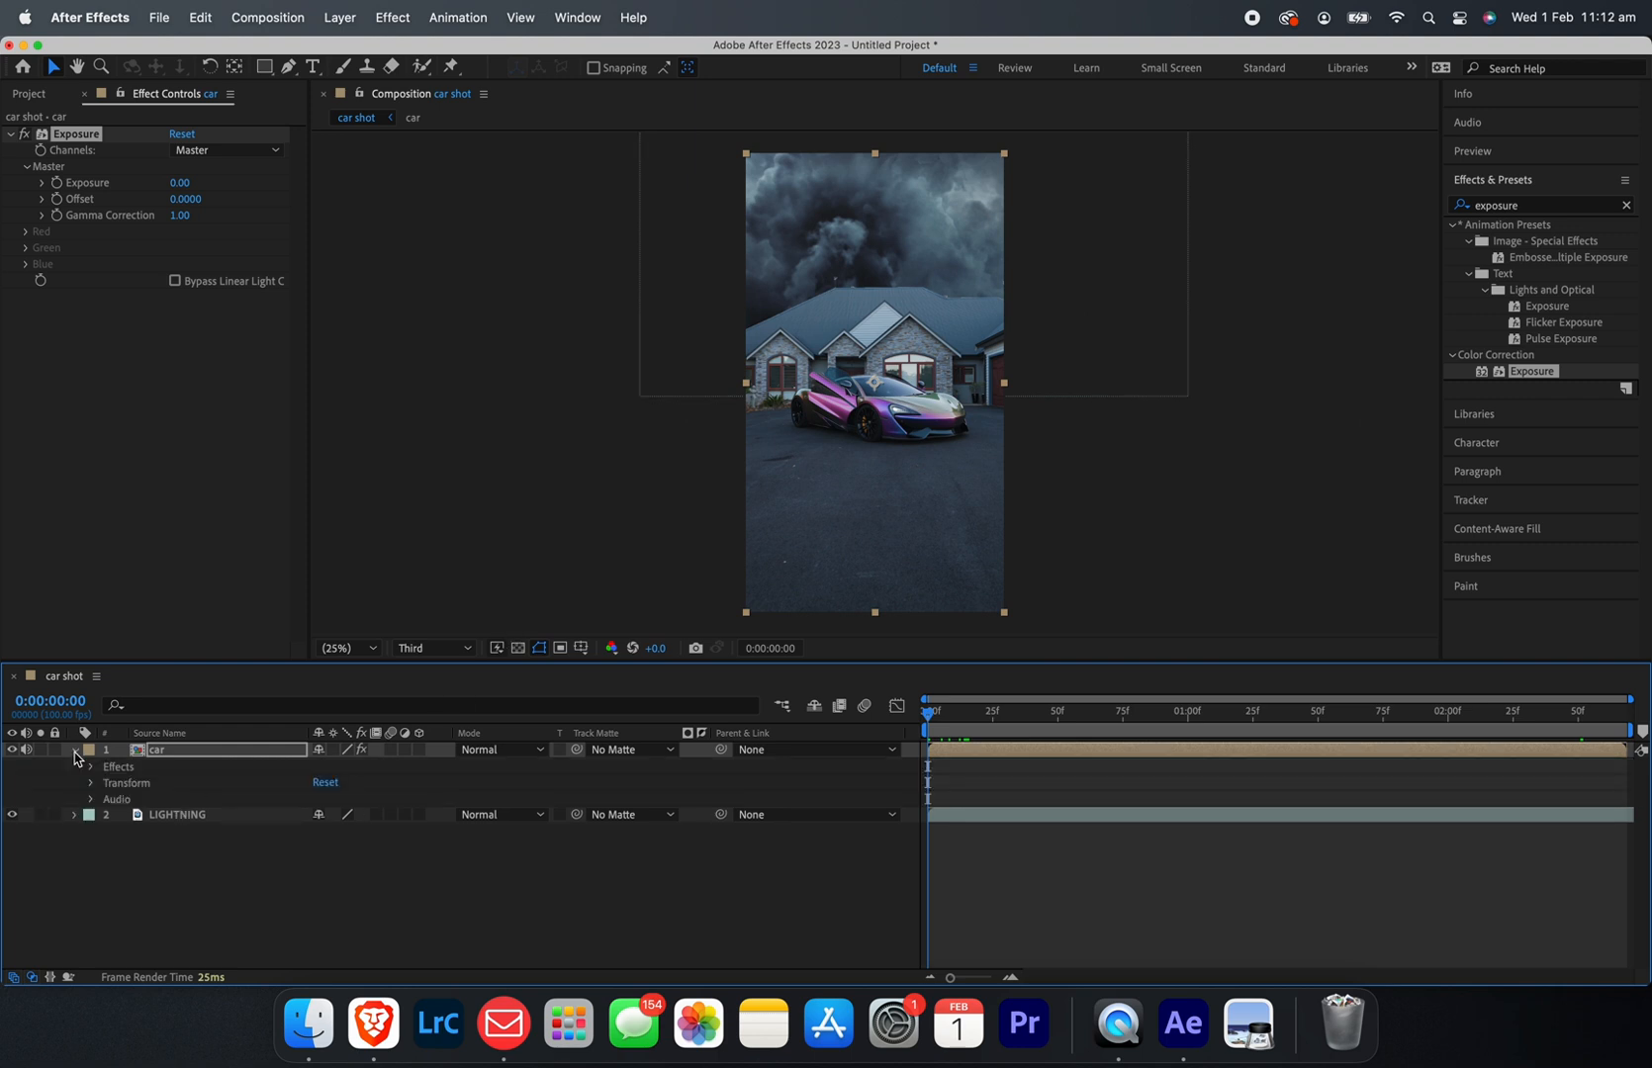
left_click(92, 769)
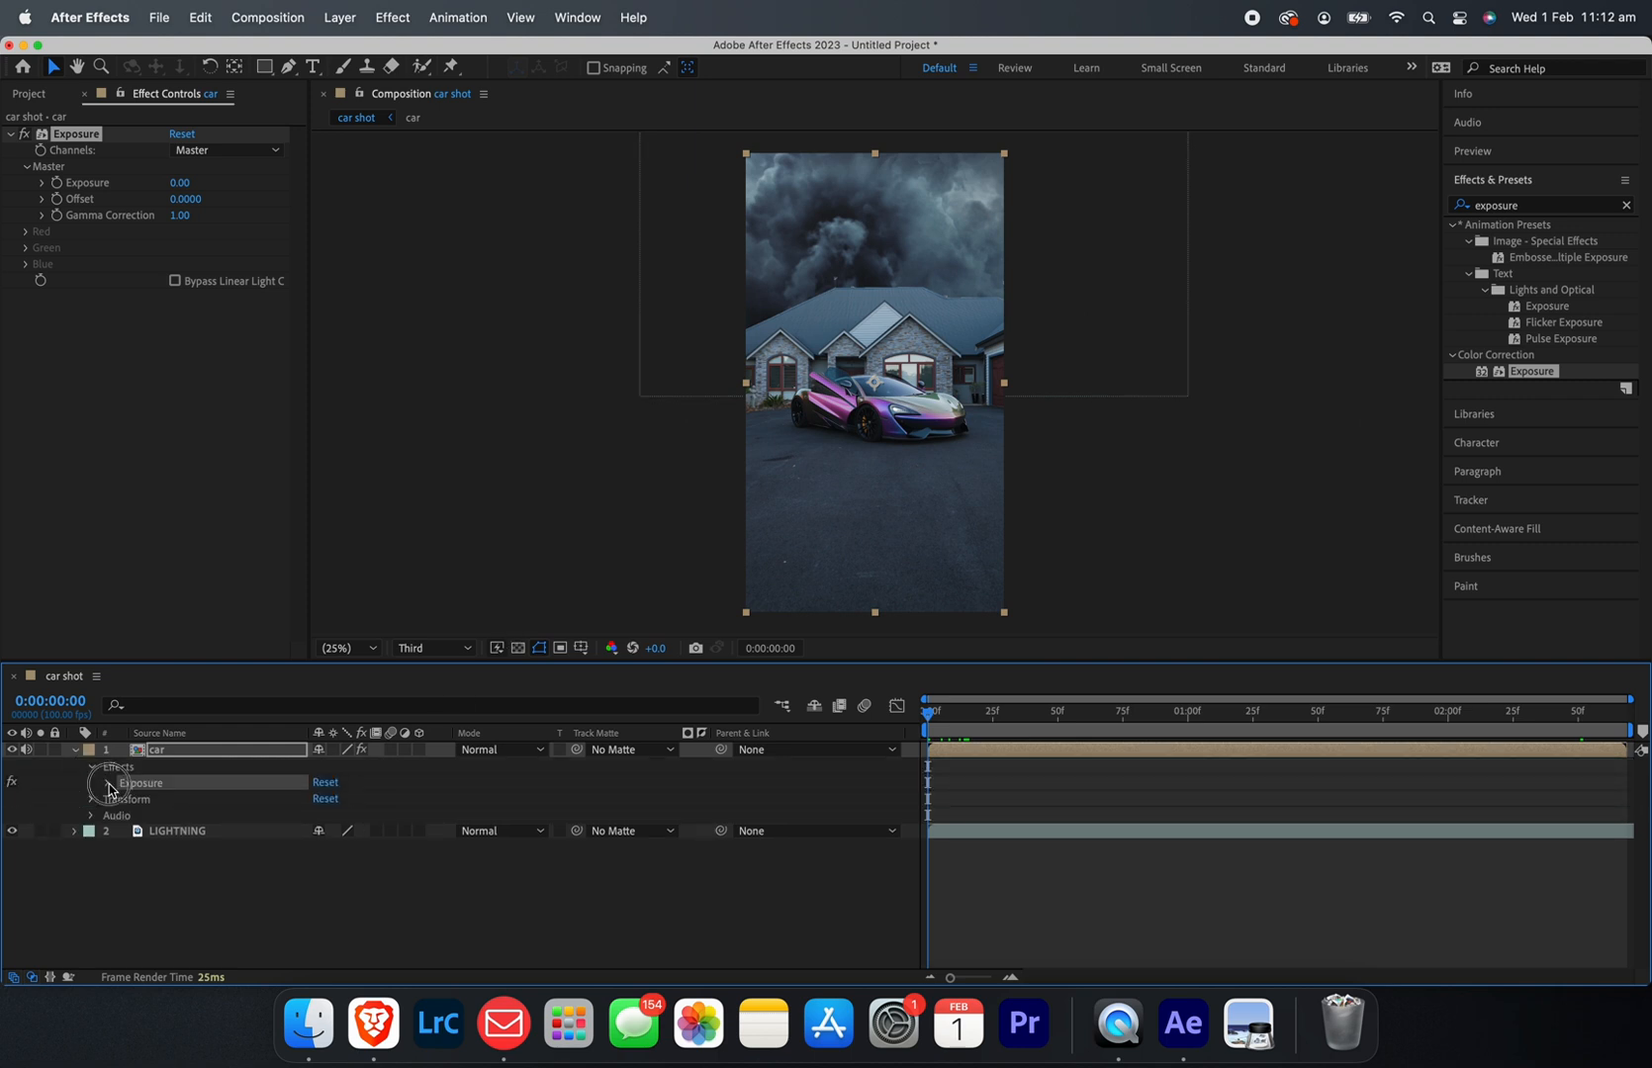
left_click(106, 783)
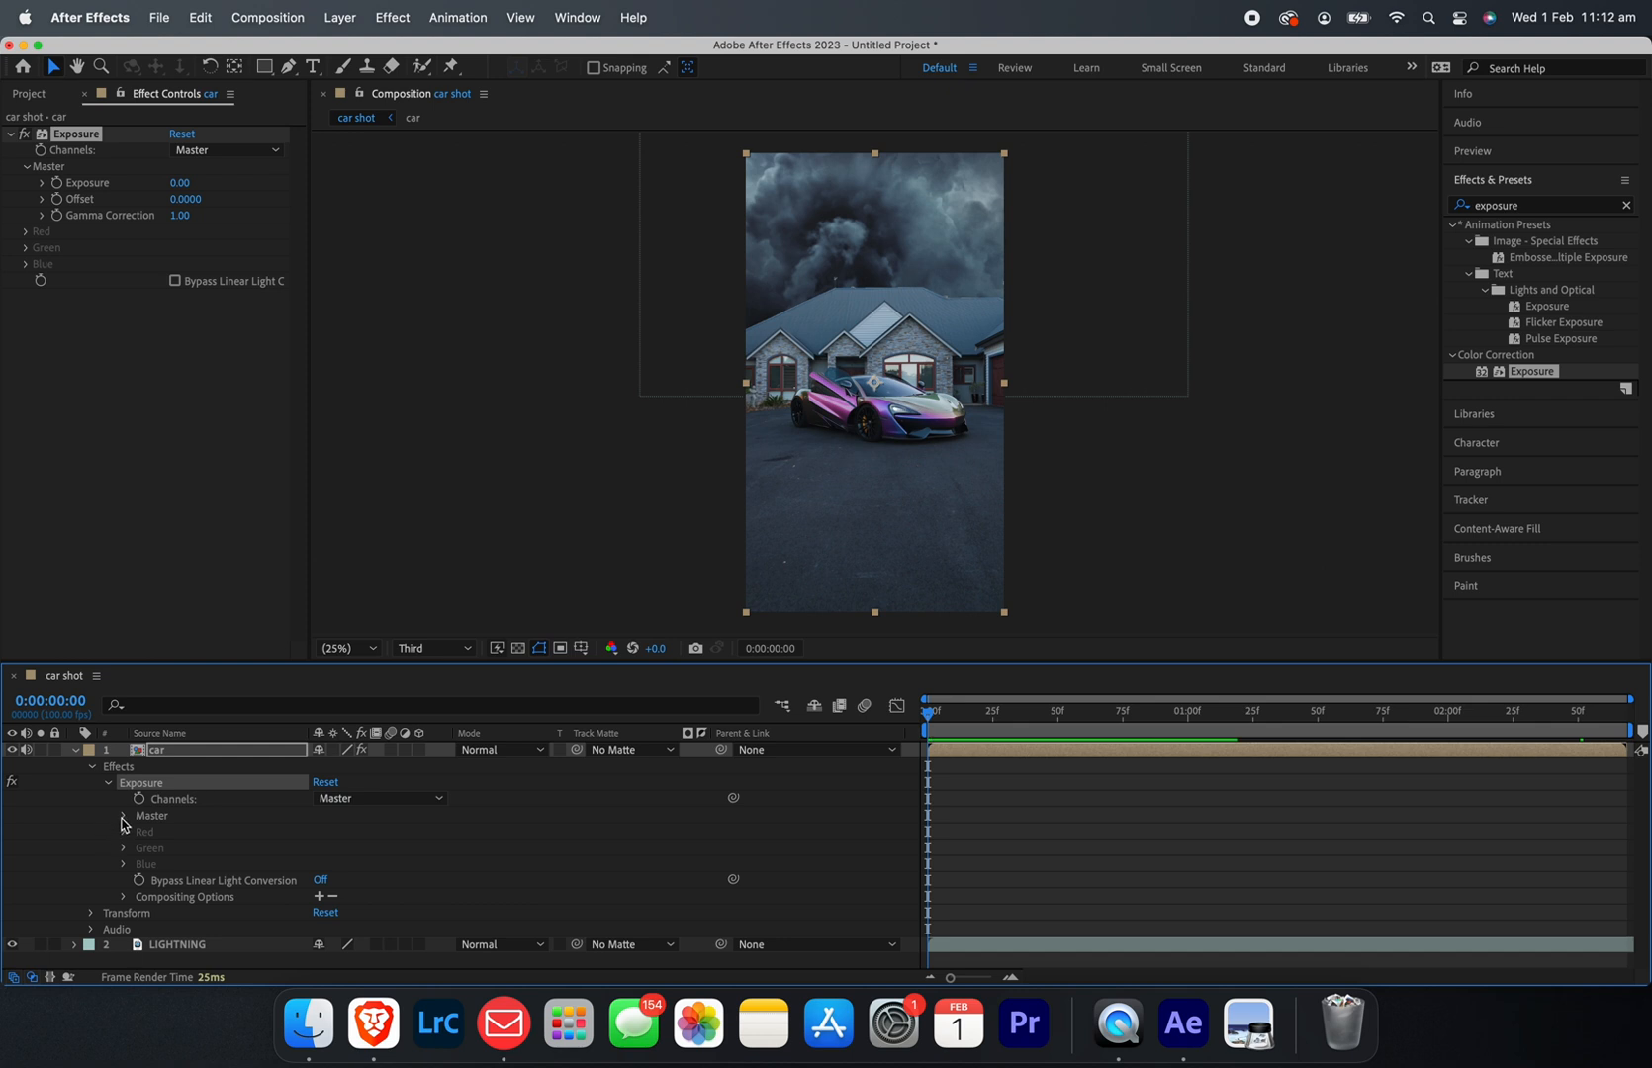
left_click(123, 818)
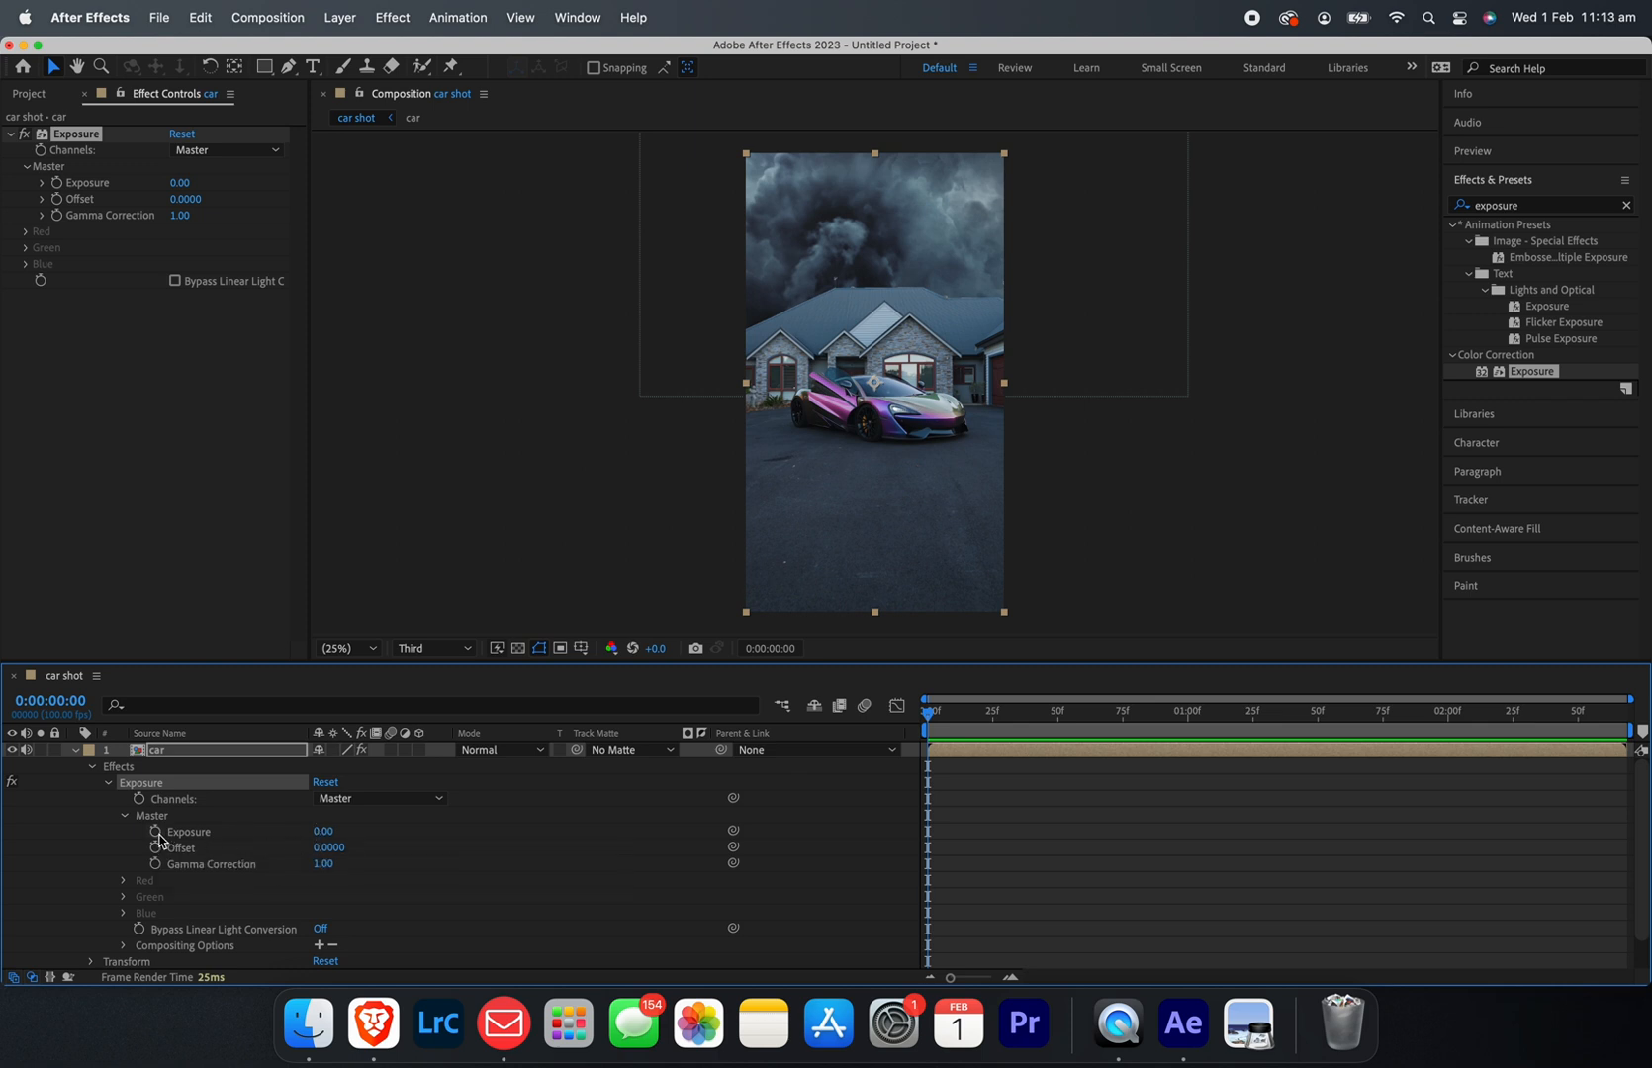
Step: Keyframe Master Exposure dark at frame 0, then alternate bright flashes and dark dips along the shot
left_click(156, 833)
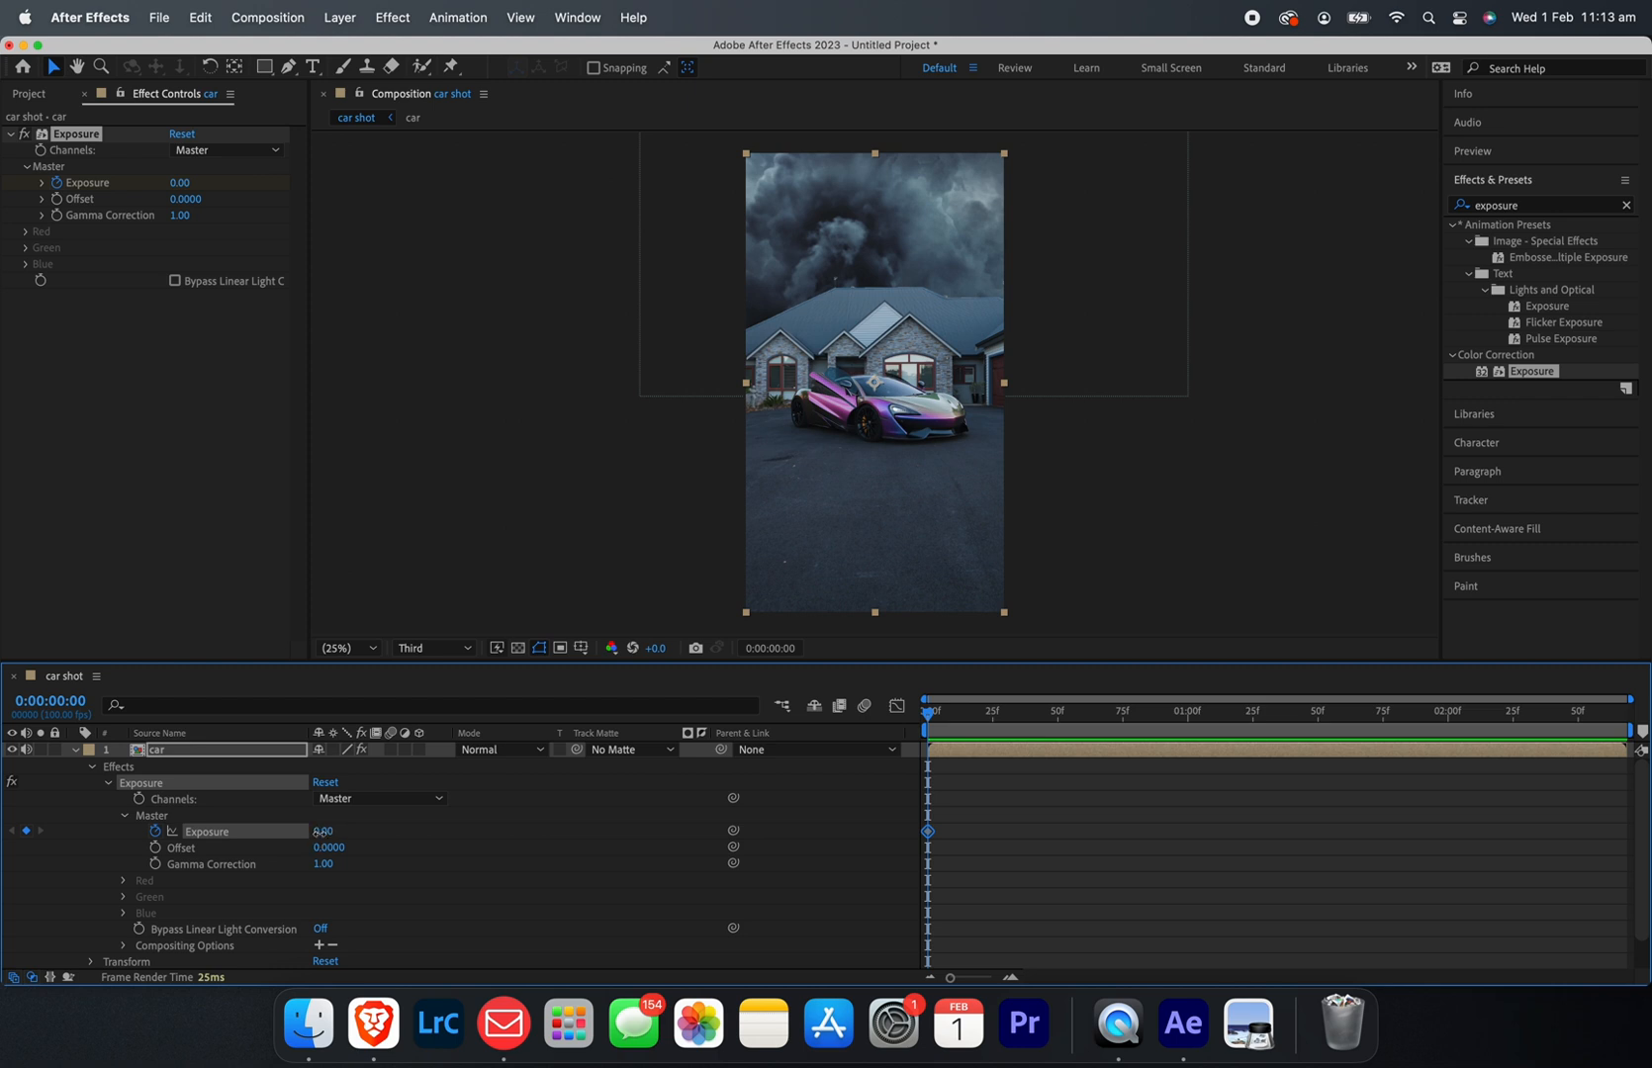
left_click_drag(324, 833, 104, 830)
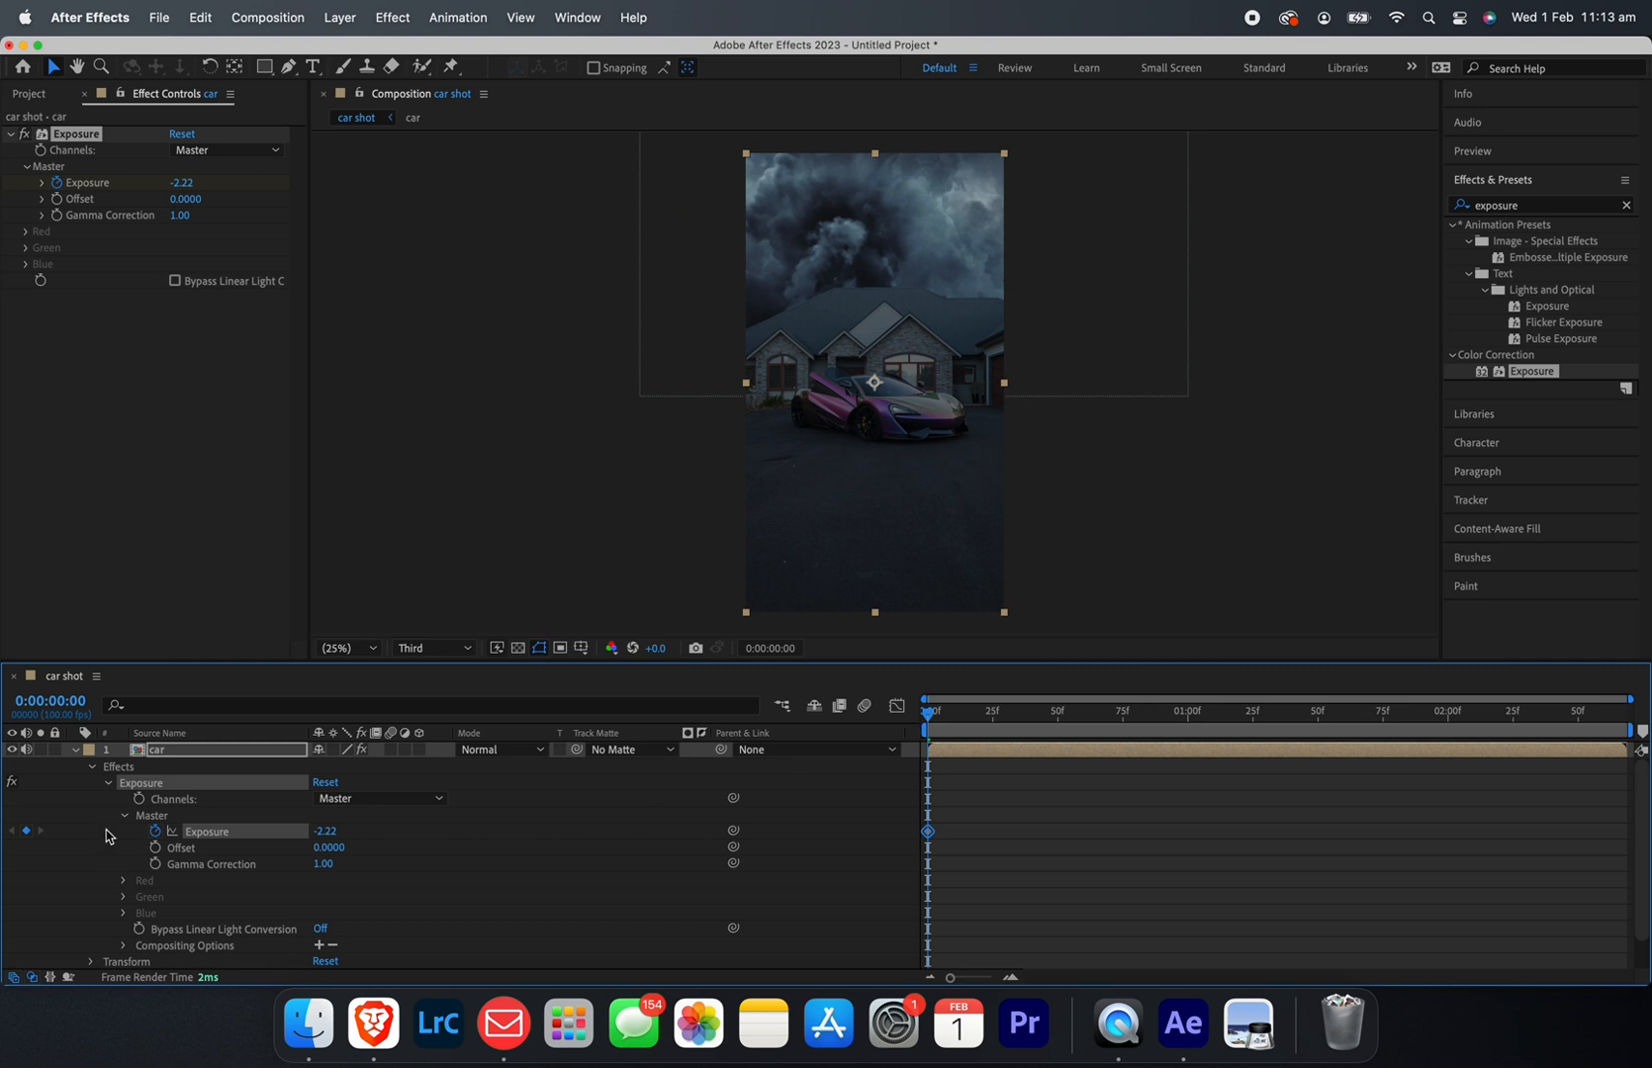
left_click_drag(925, 720, 1031, 727)
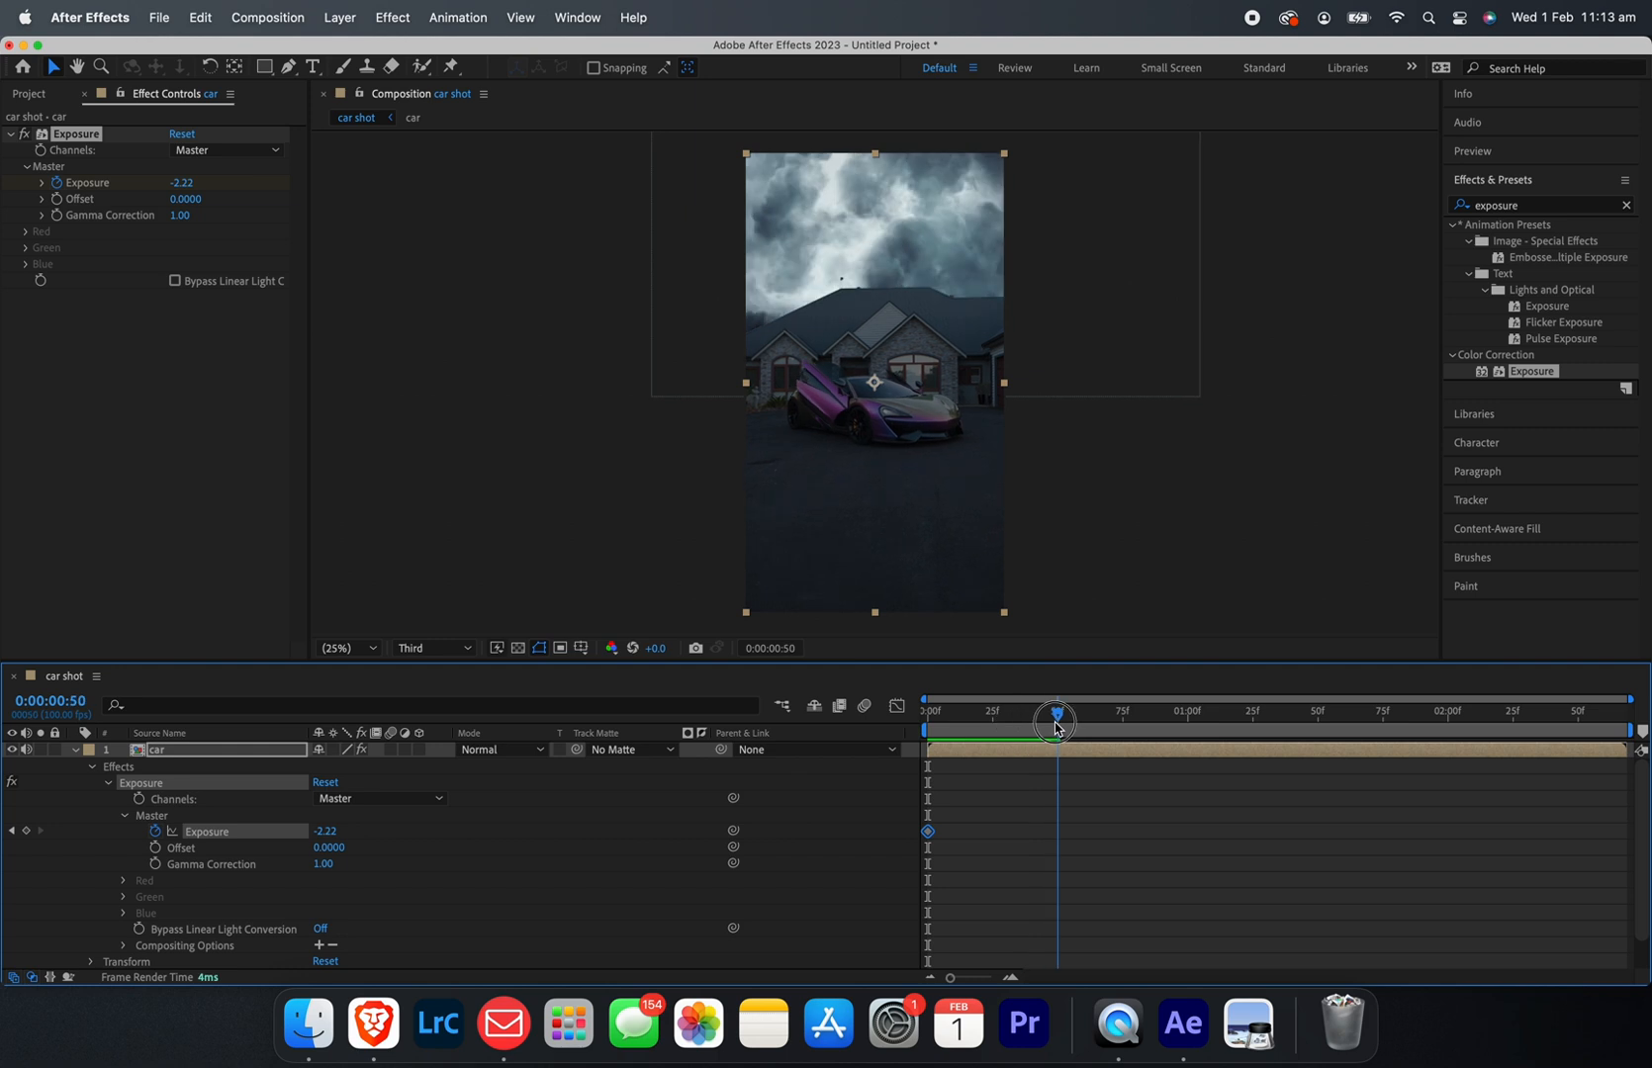
left_click_drag(1055, 727, 1028, 727)
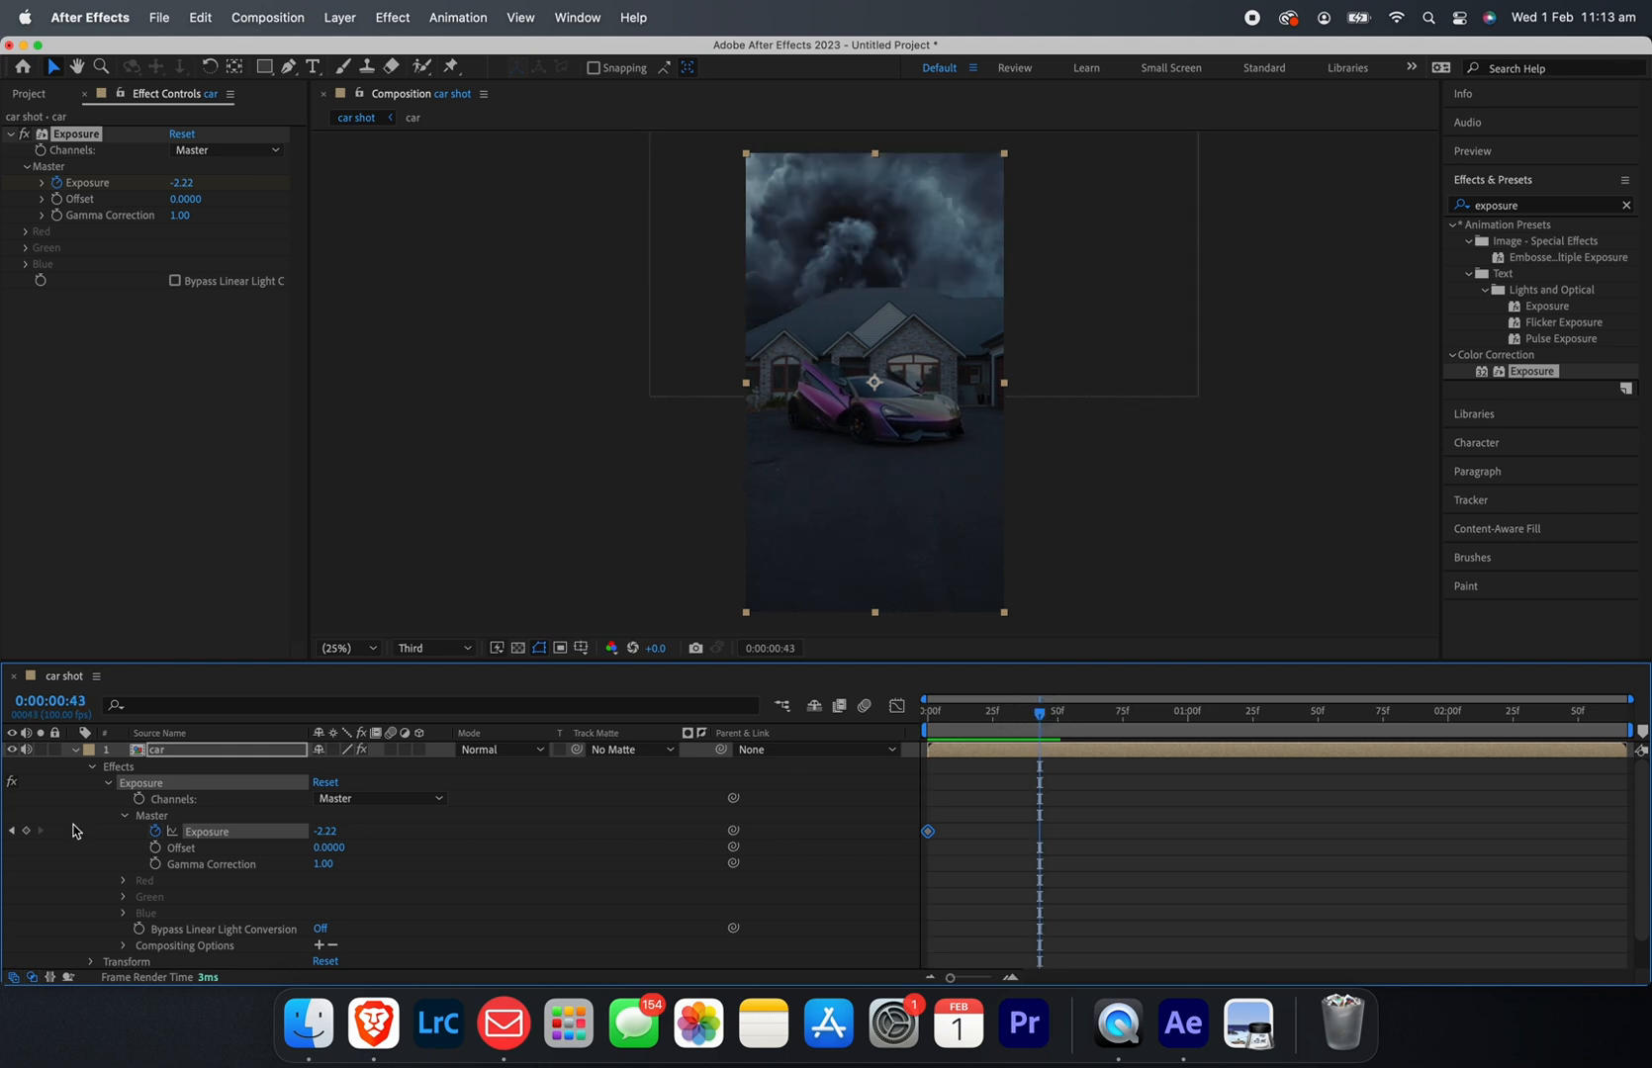
left_click_drag(1039, 713, 1056, 712)
left_click_drag(325, 832, 628, 840)
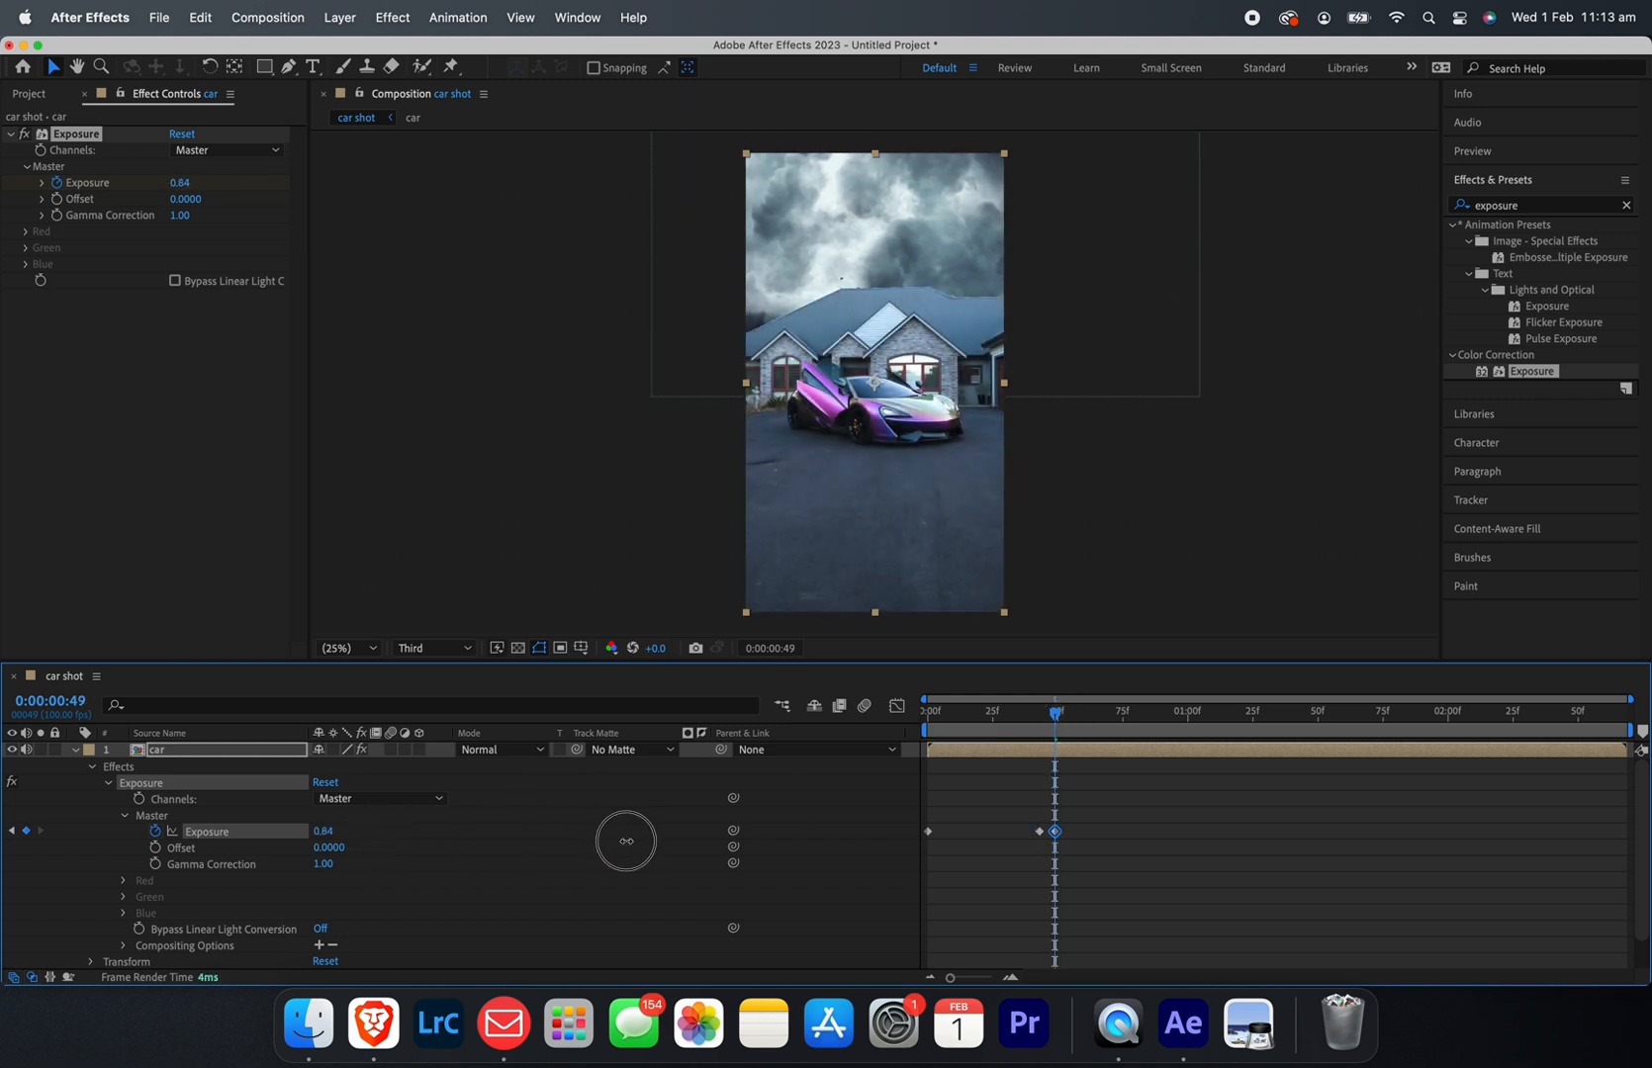
left_click_drag(1056, 712, 1071, 713)
left_click_drag(323, 831, 420, 832)
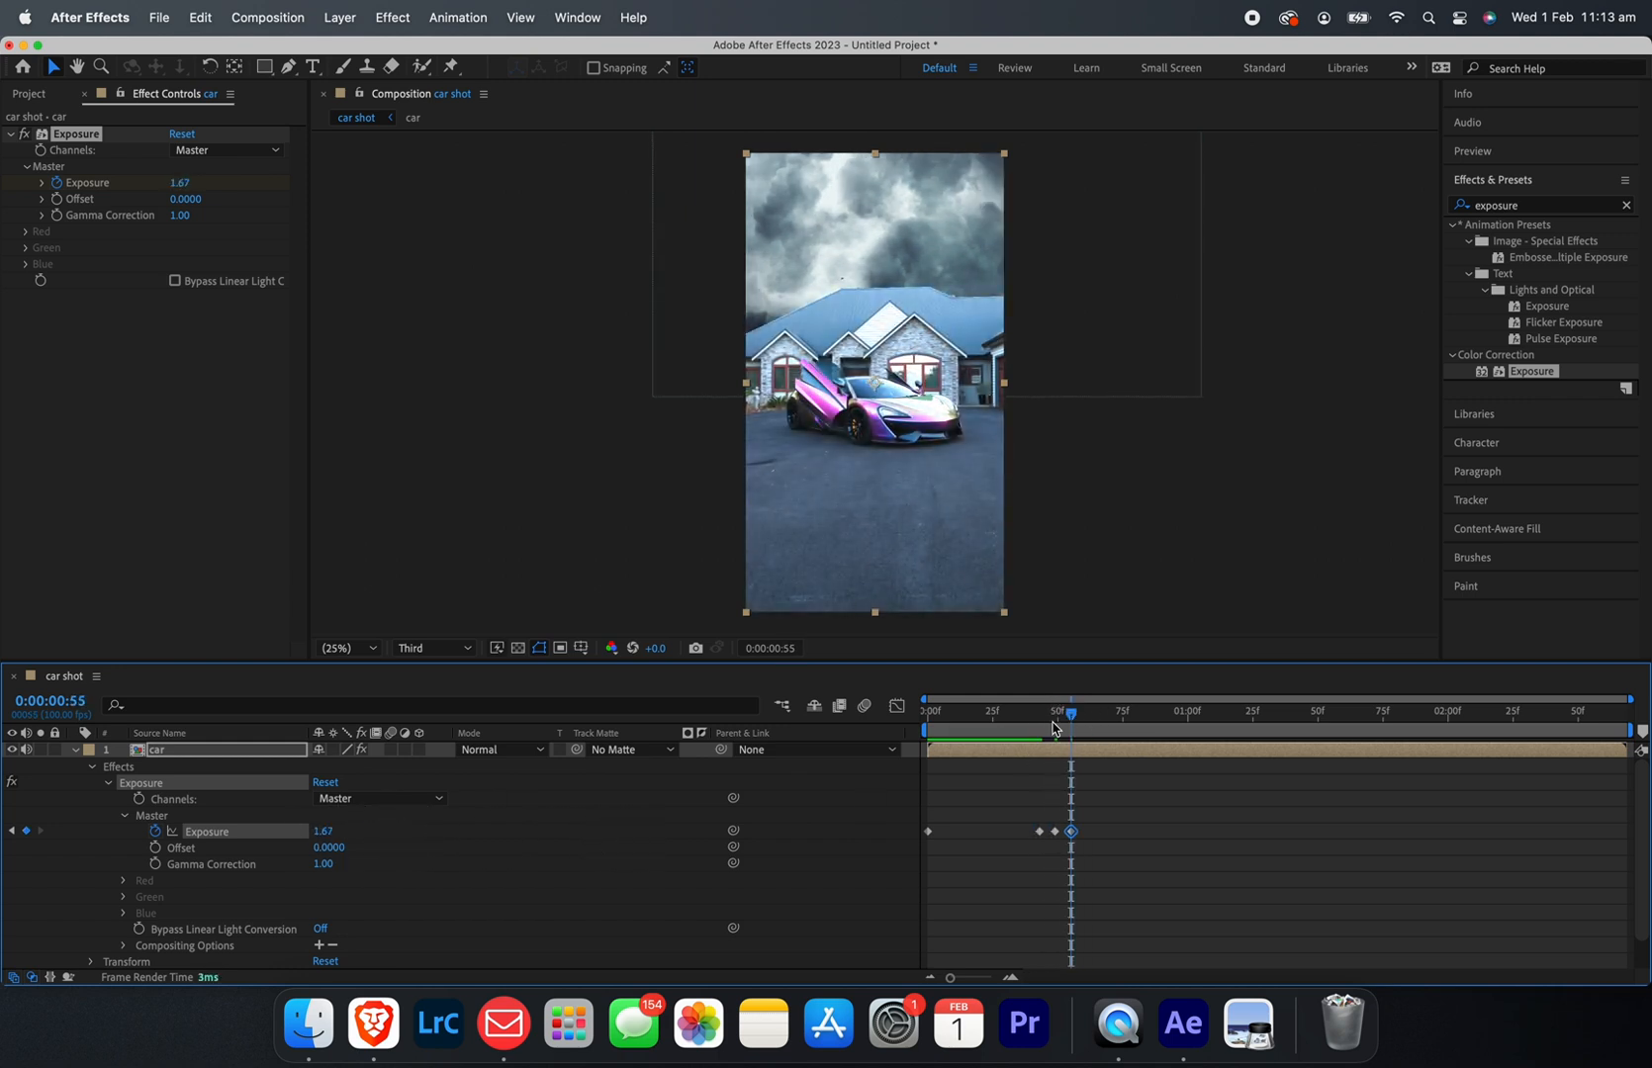
left_click_drag(1069, 713, 1091, 714)
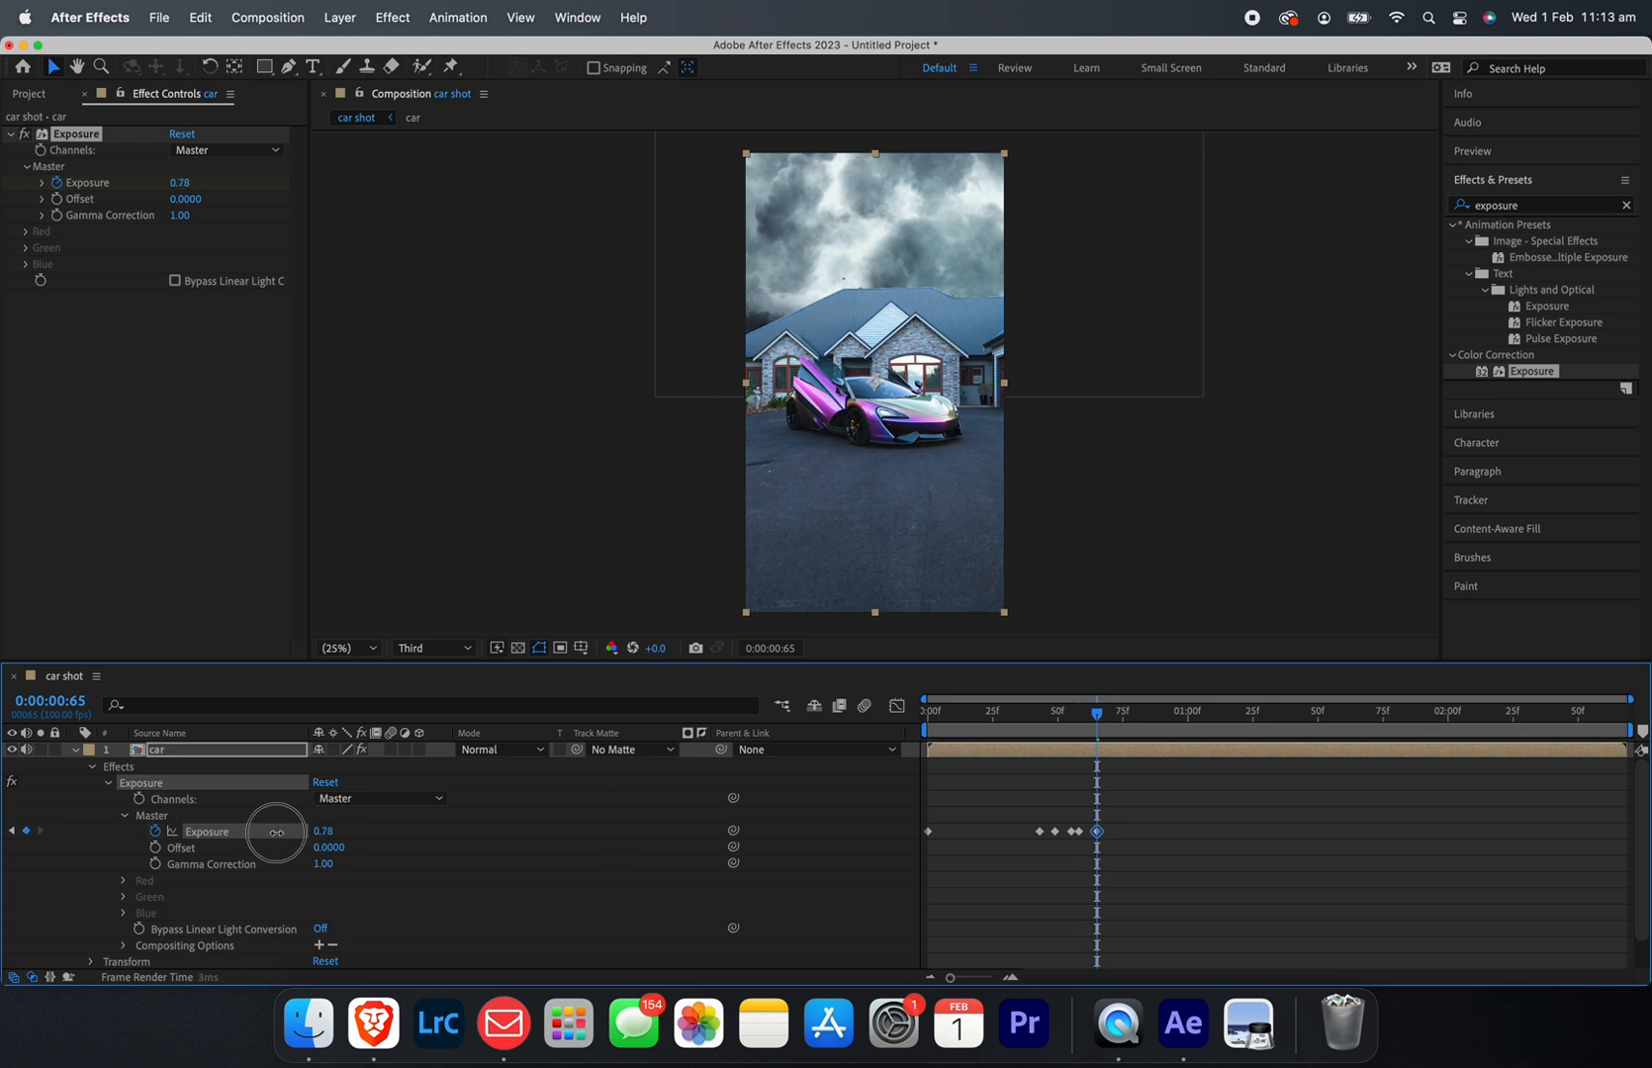
left_click_drag(323, 831, 245, 832)
left_click_drag(1097, 712, 1182, 713)
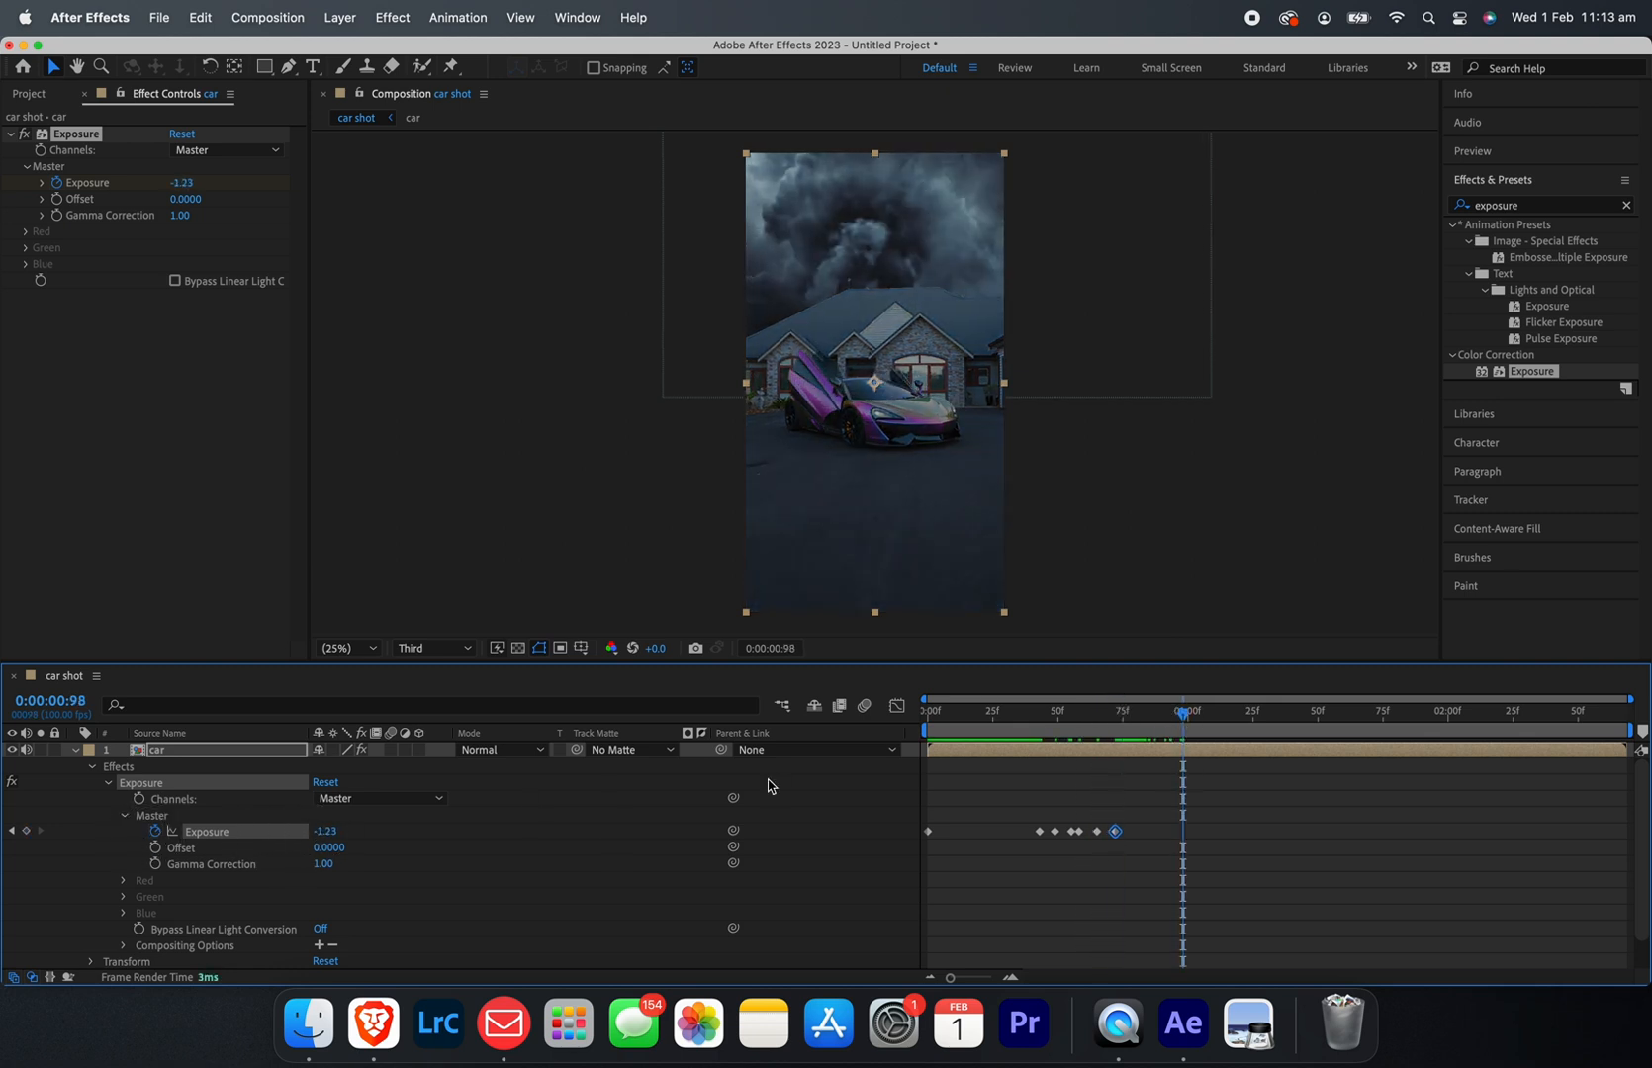
left_click_drag(322, 831, 538, 845)
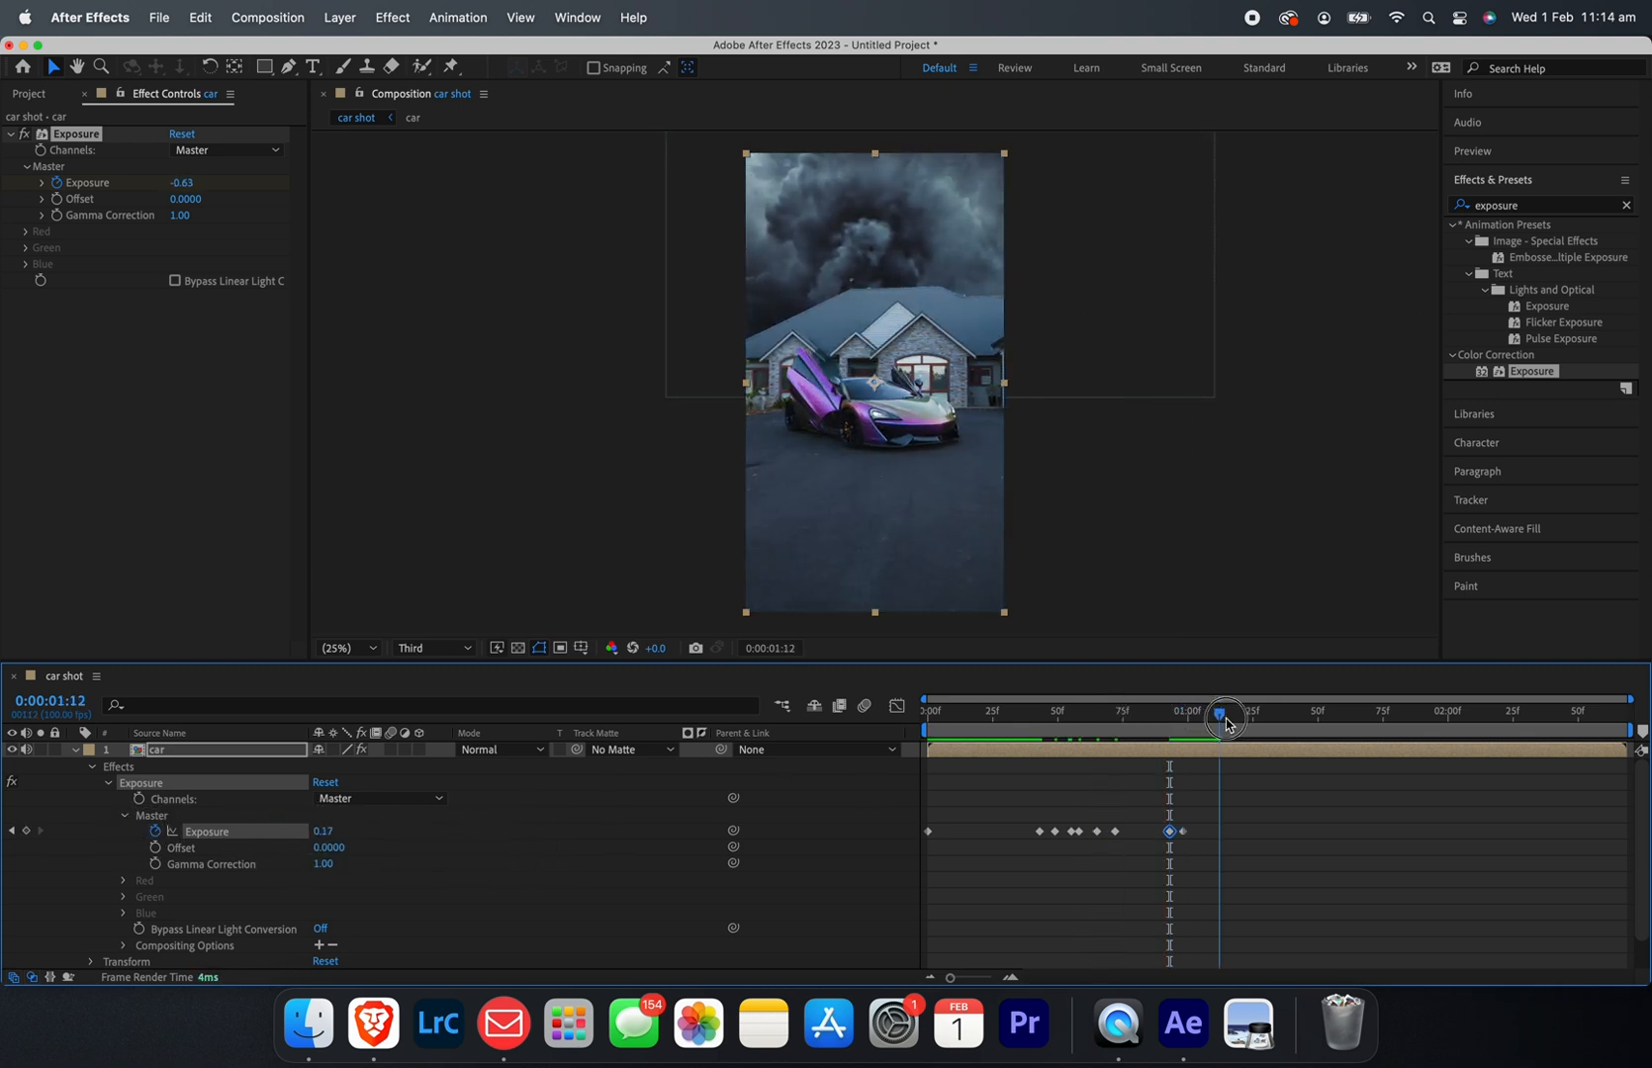
Step: Add more bright and dark exposure keyframes near 1:20 and toward the end, then tweak the first frame
left_click_drag(1169, 713, 1234, 718)
left_click_drag(322, 831, 405, 840)
left_click_drag(1234, 718, 1286, 714)
left_click_drag(323, 831, 425, 839)
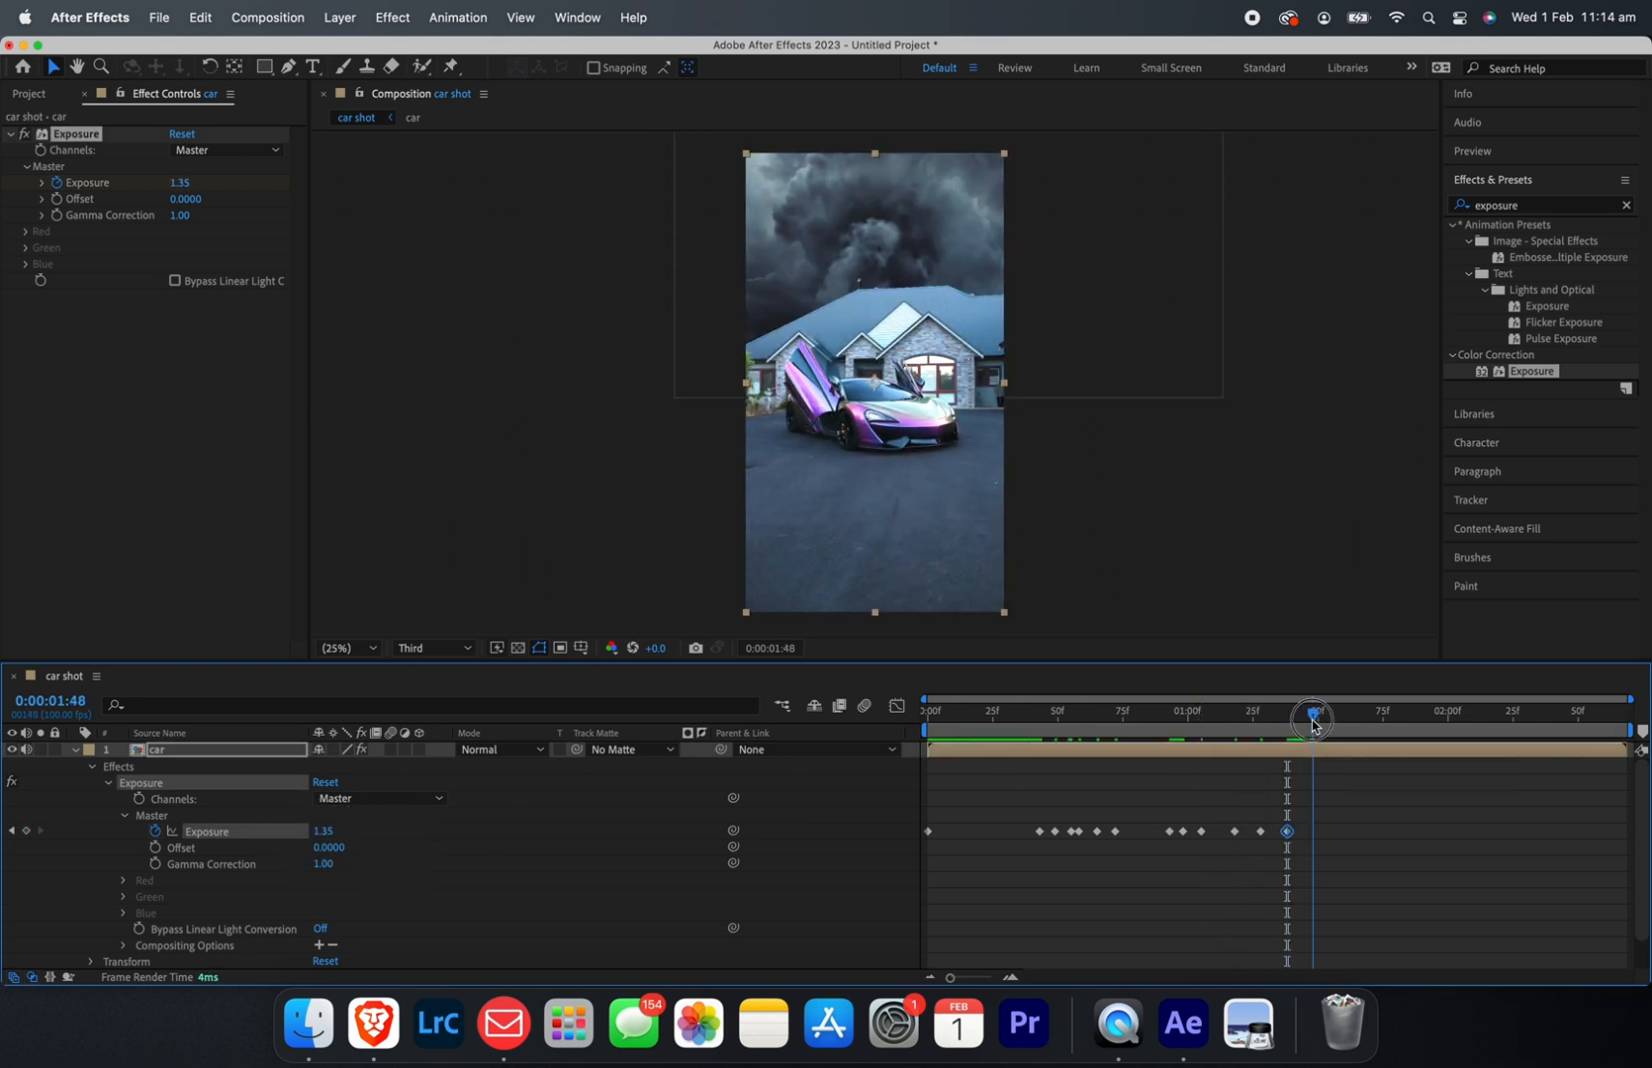
left_click_drag(1286, 713, 1318, 714)
left_click_drag(323, 832, 245, 832)
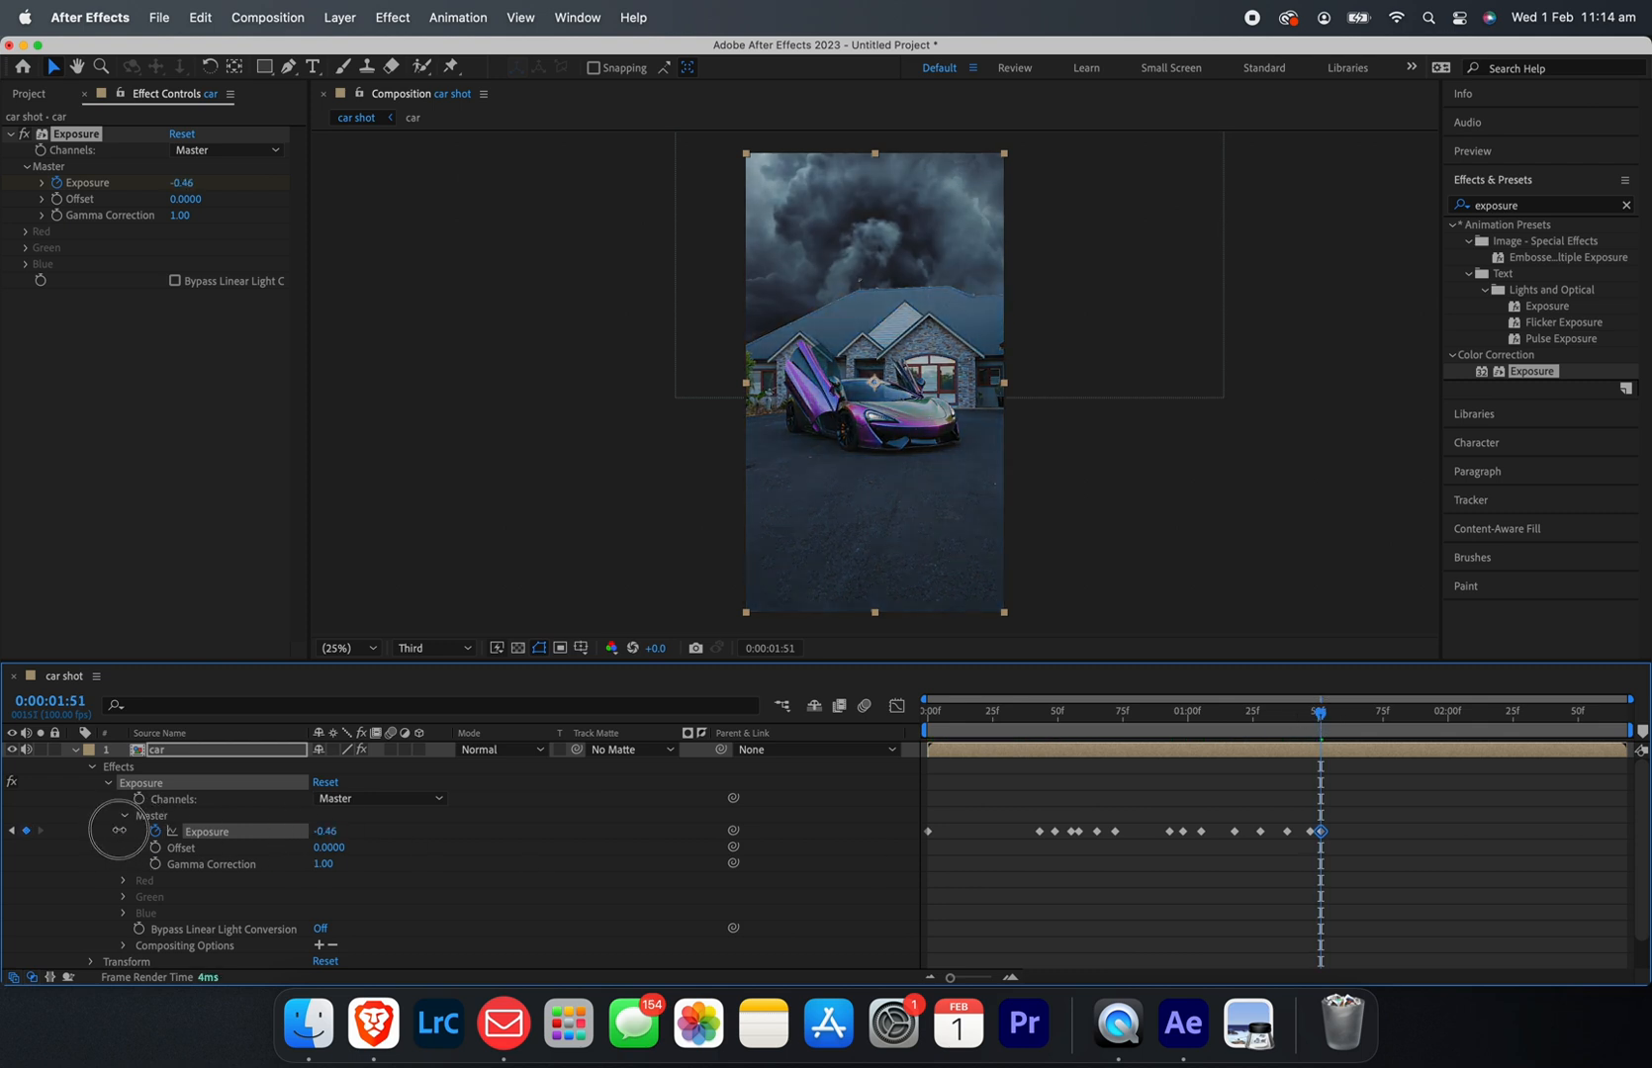
left_click_drag(1494, 715, 1398, 714)
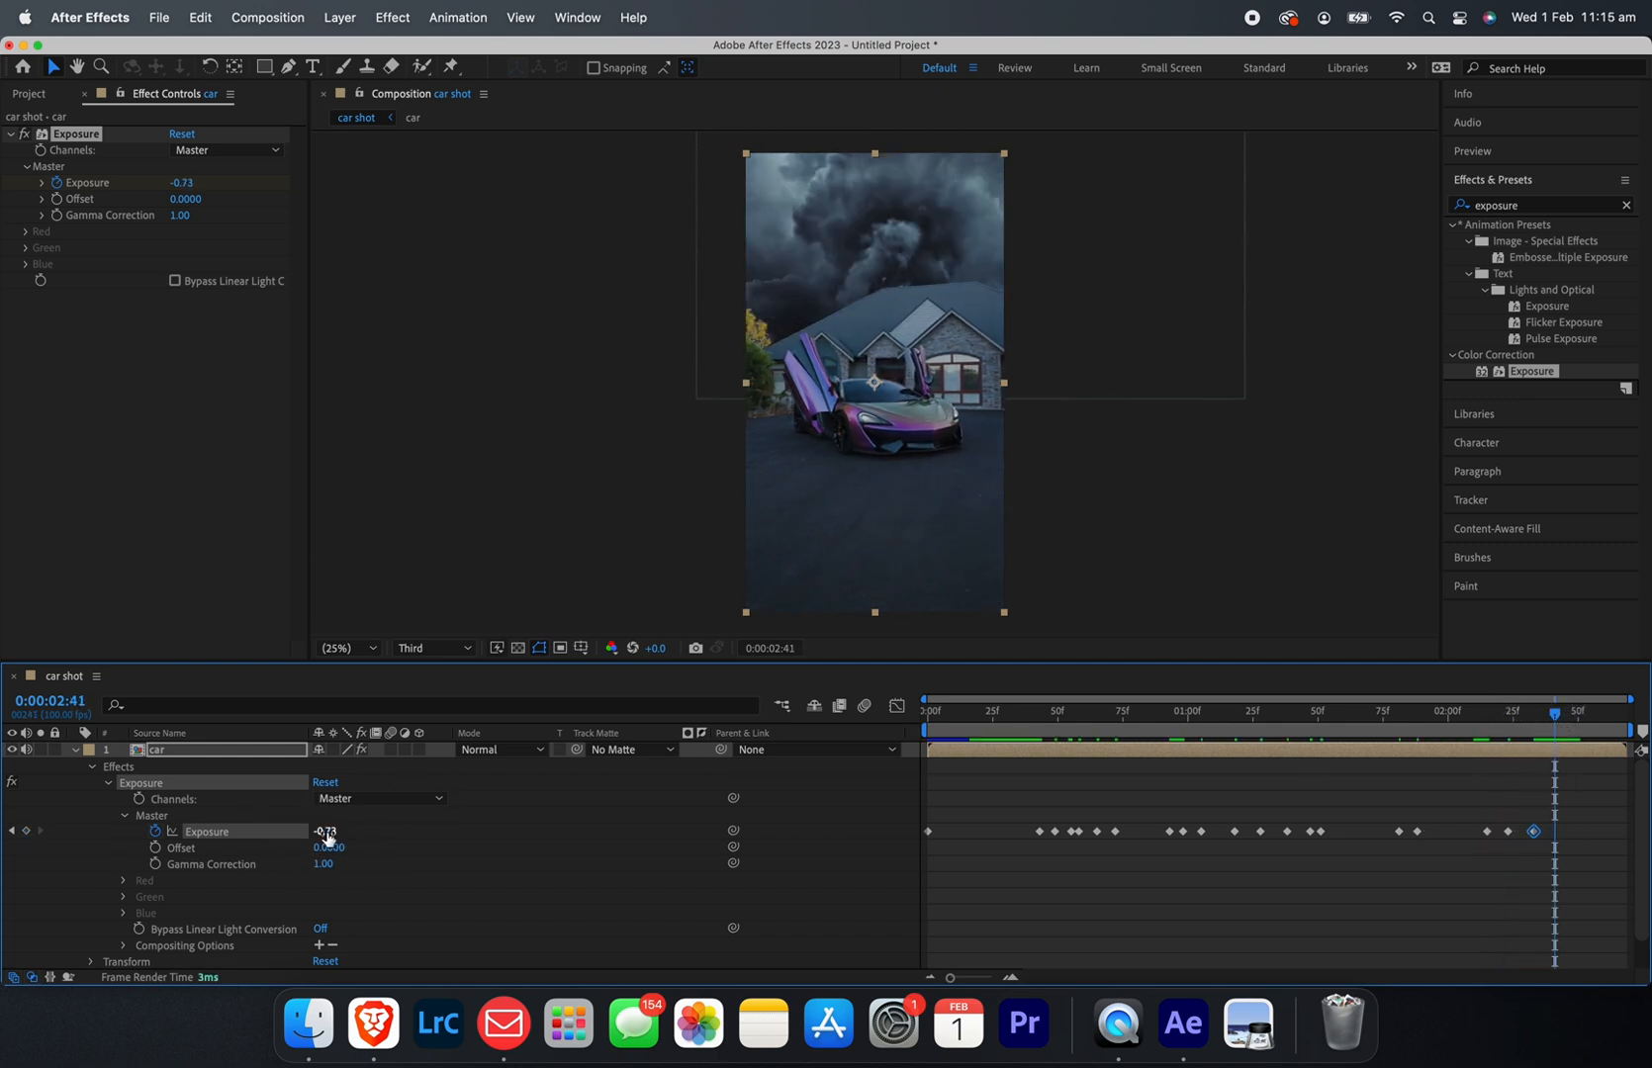
mouse_move(326, 832)
left_mouse_down()
mouse_move(278, 833)
mouse_move(413, 833)
mouse_move(258, 833)
left_mouse_up()
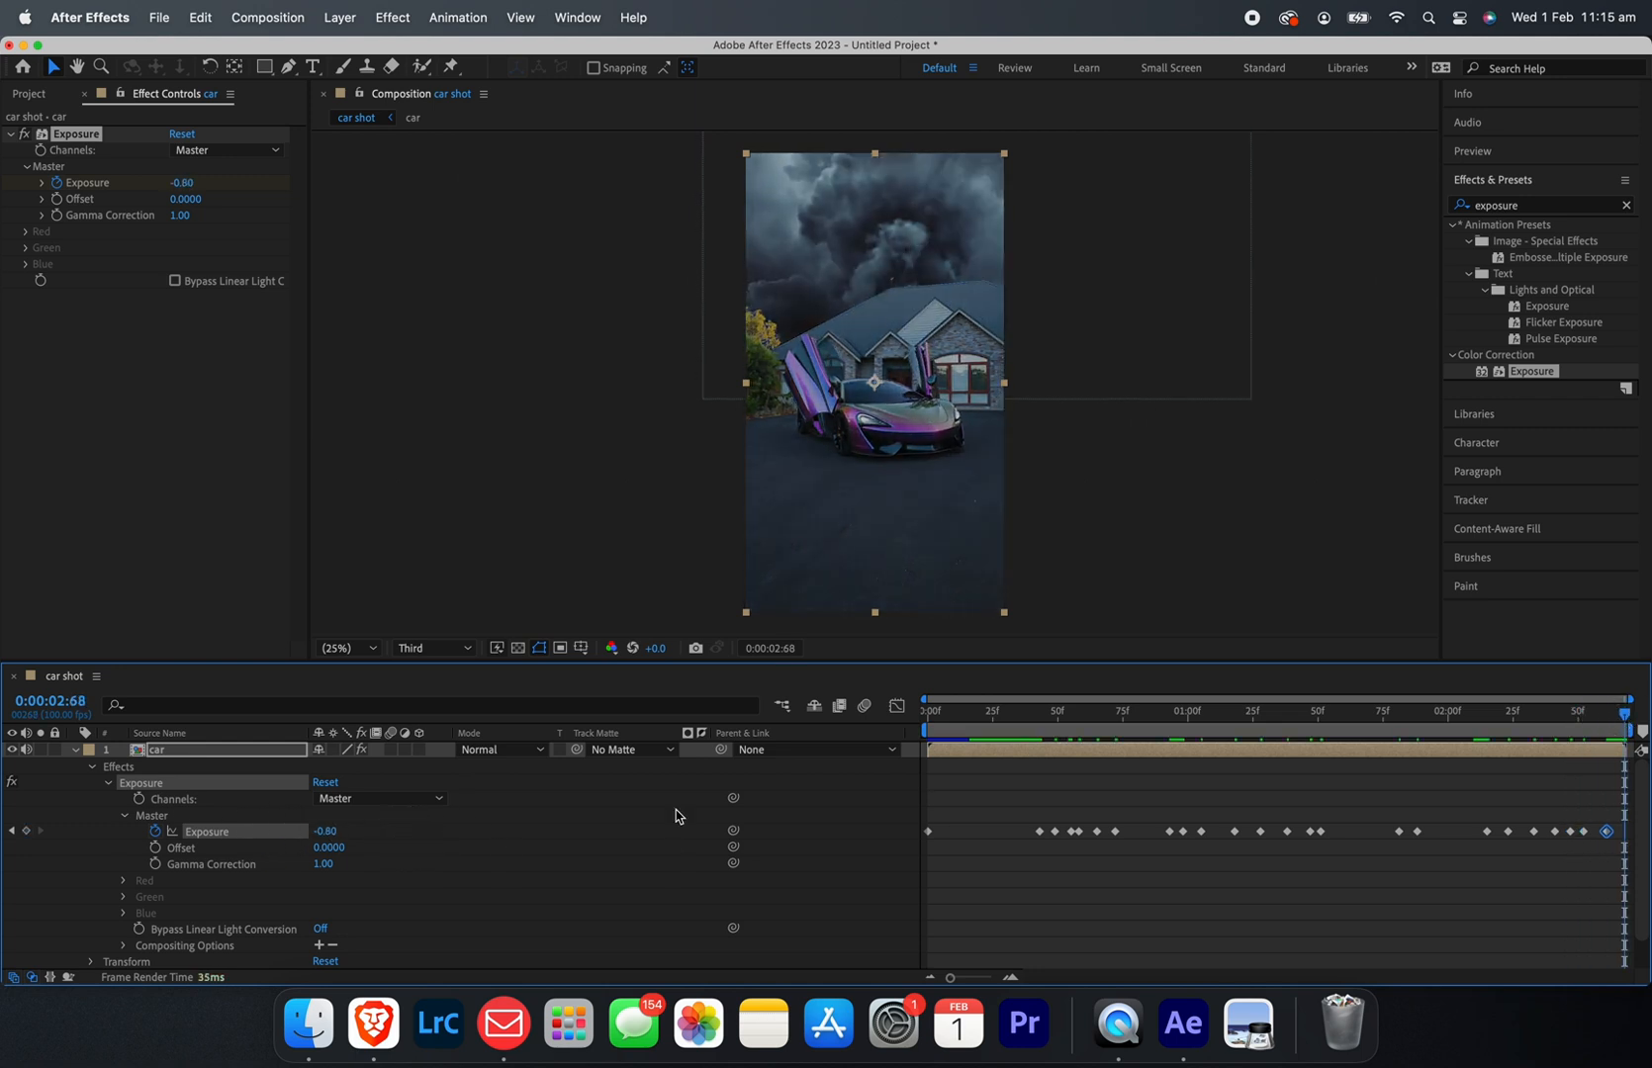
left_click_drag(1624, 713, 1032, 734)
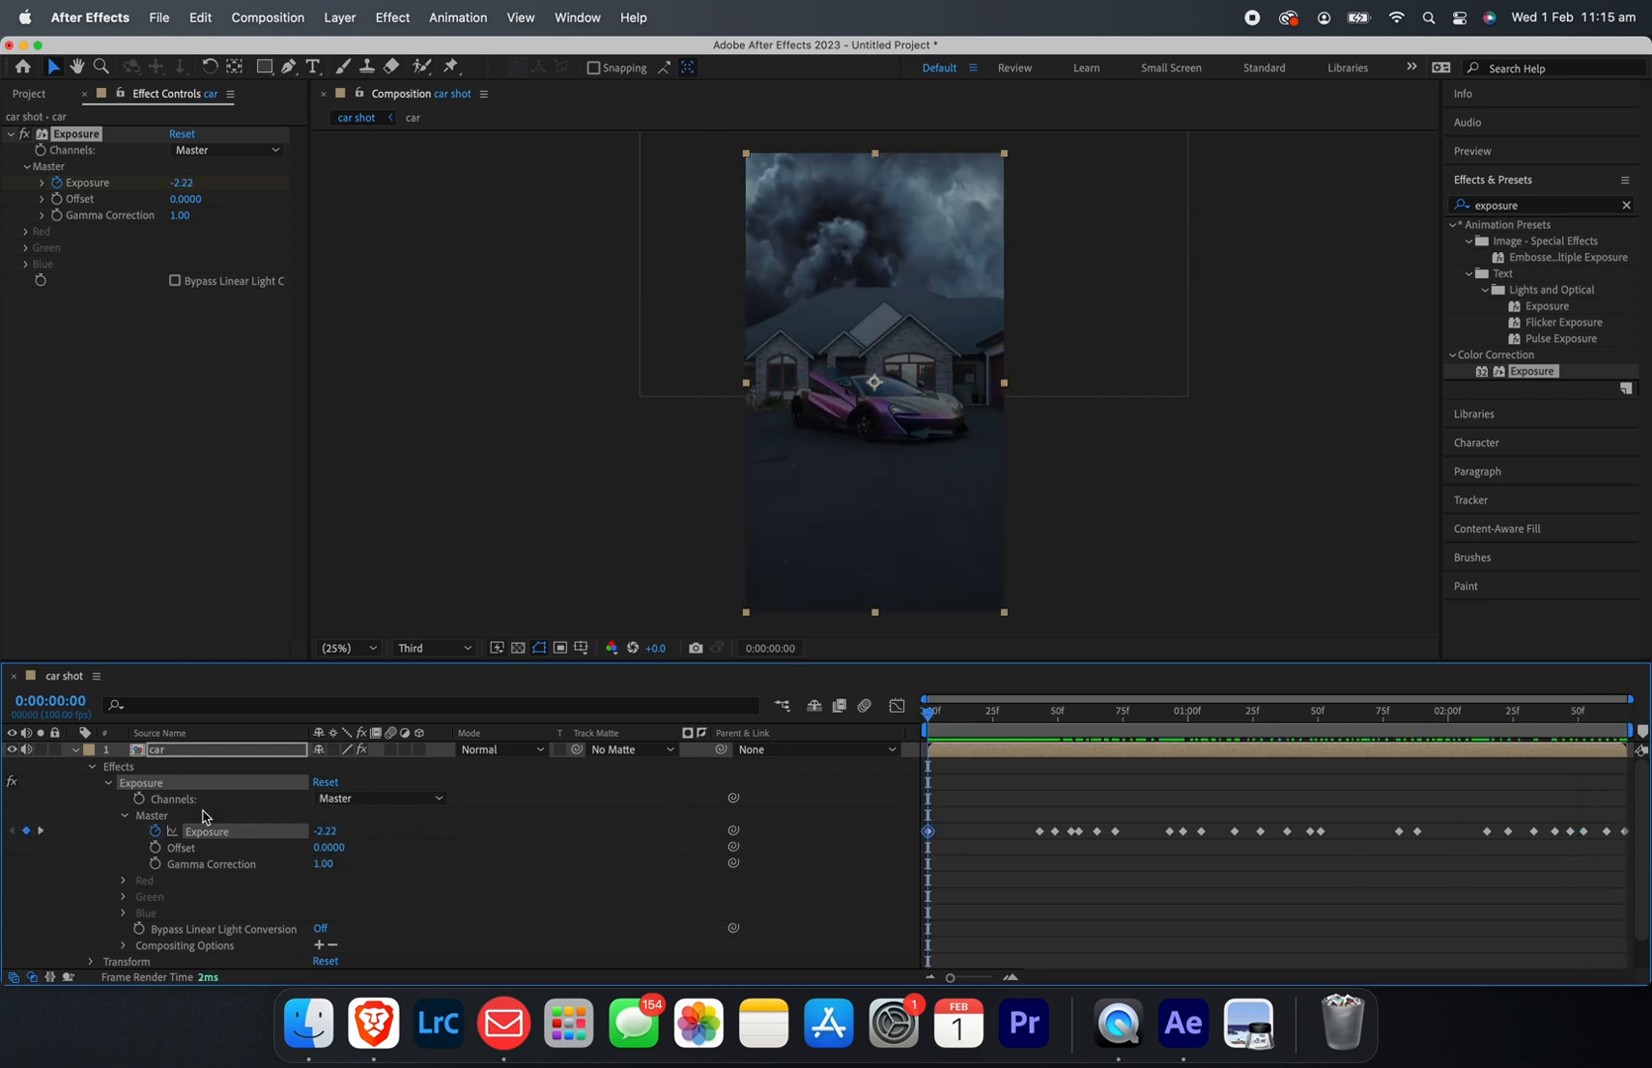
left_click_drag(324, 832, 554, 841)
Step: Preview the flickering exposure from the start and collapse the car layer's properties
left_click(932, 713)
key("space")
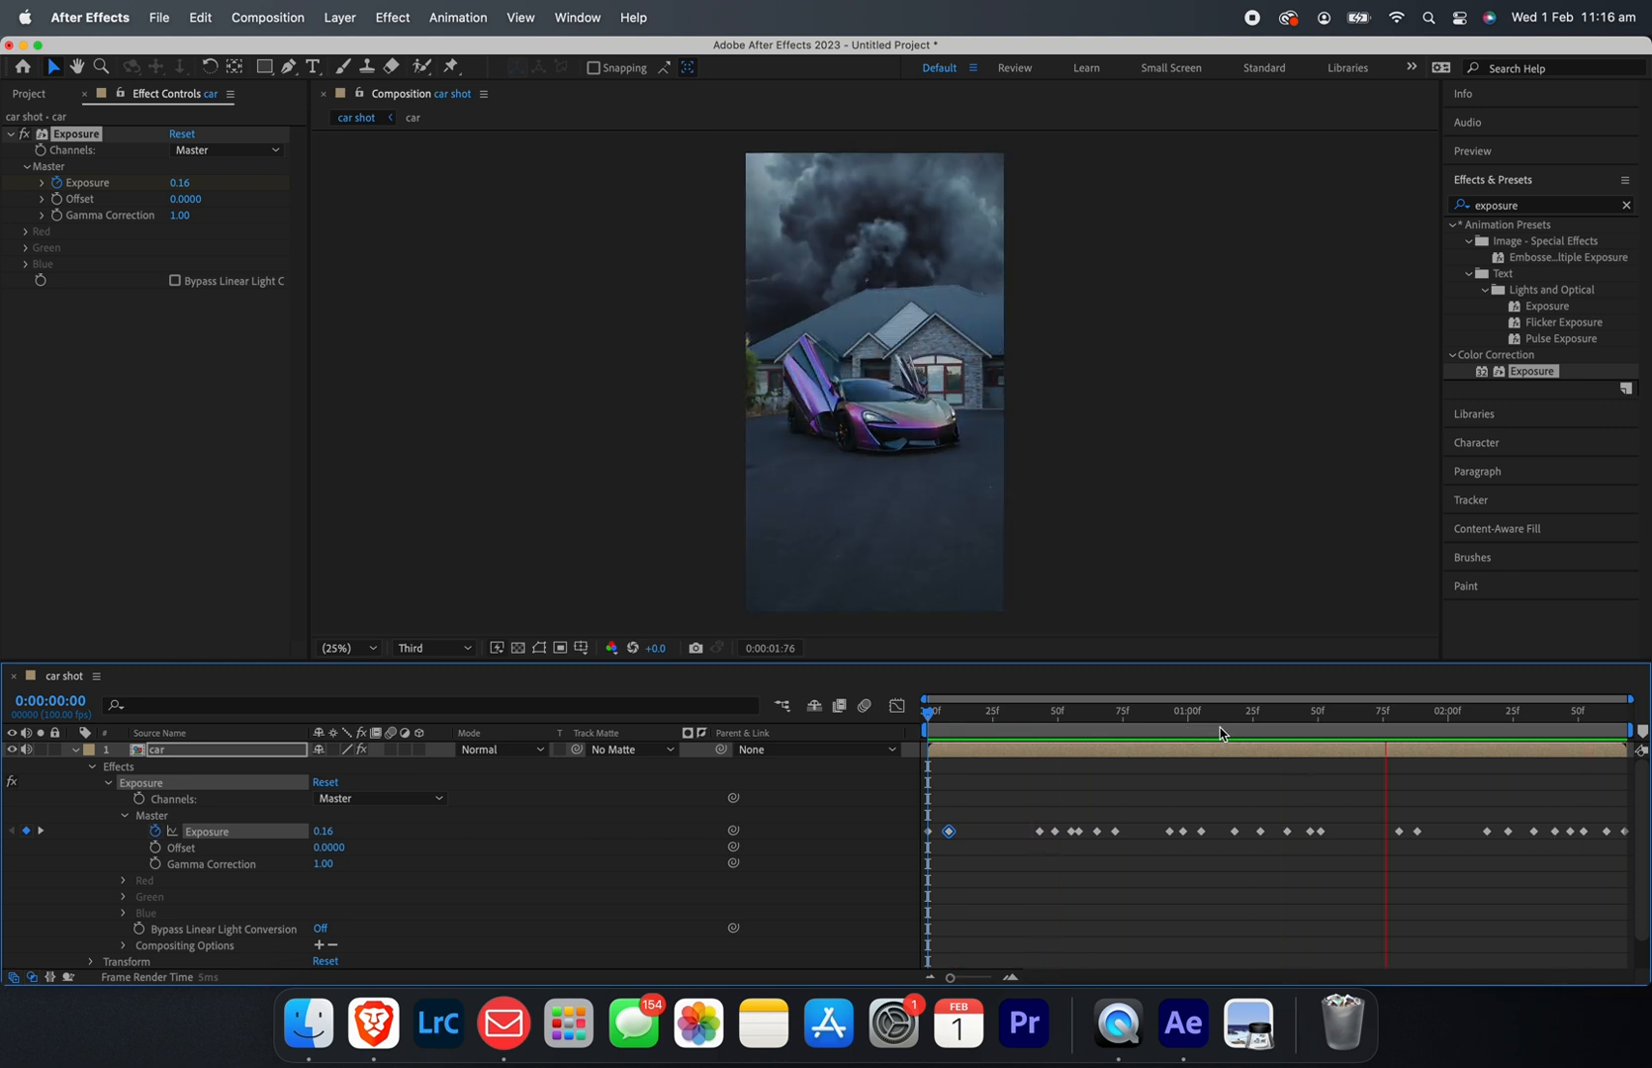
key("space")
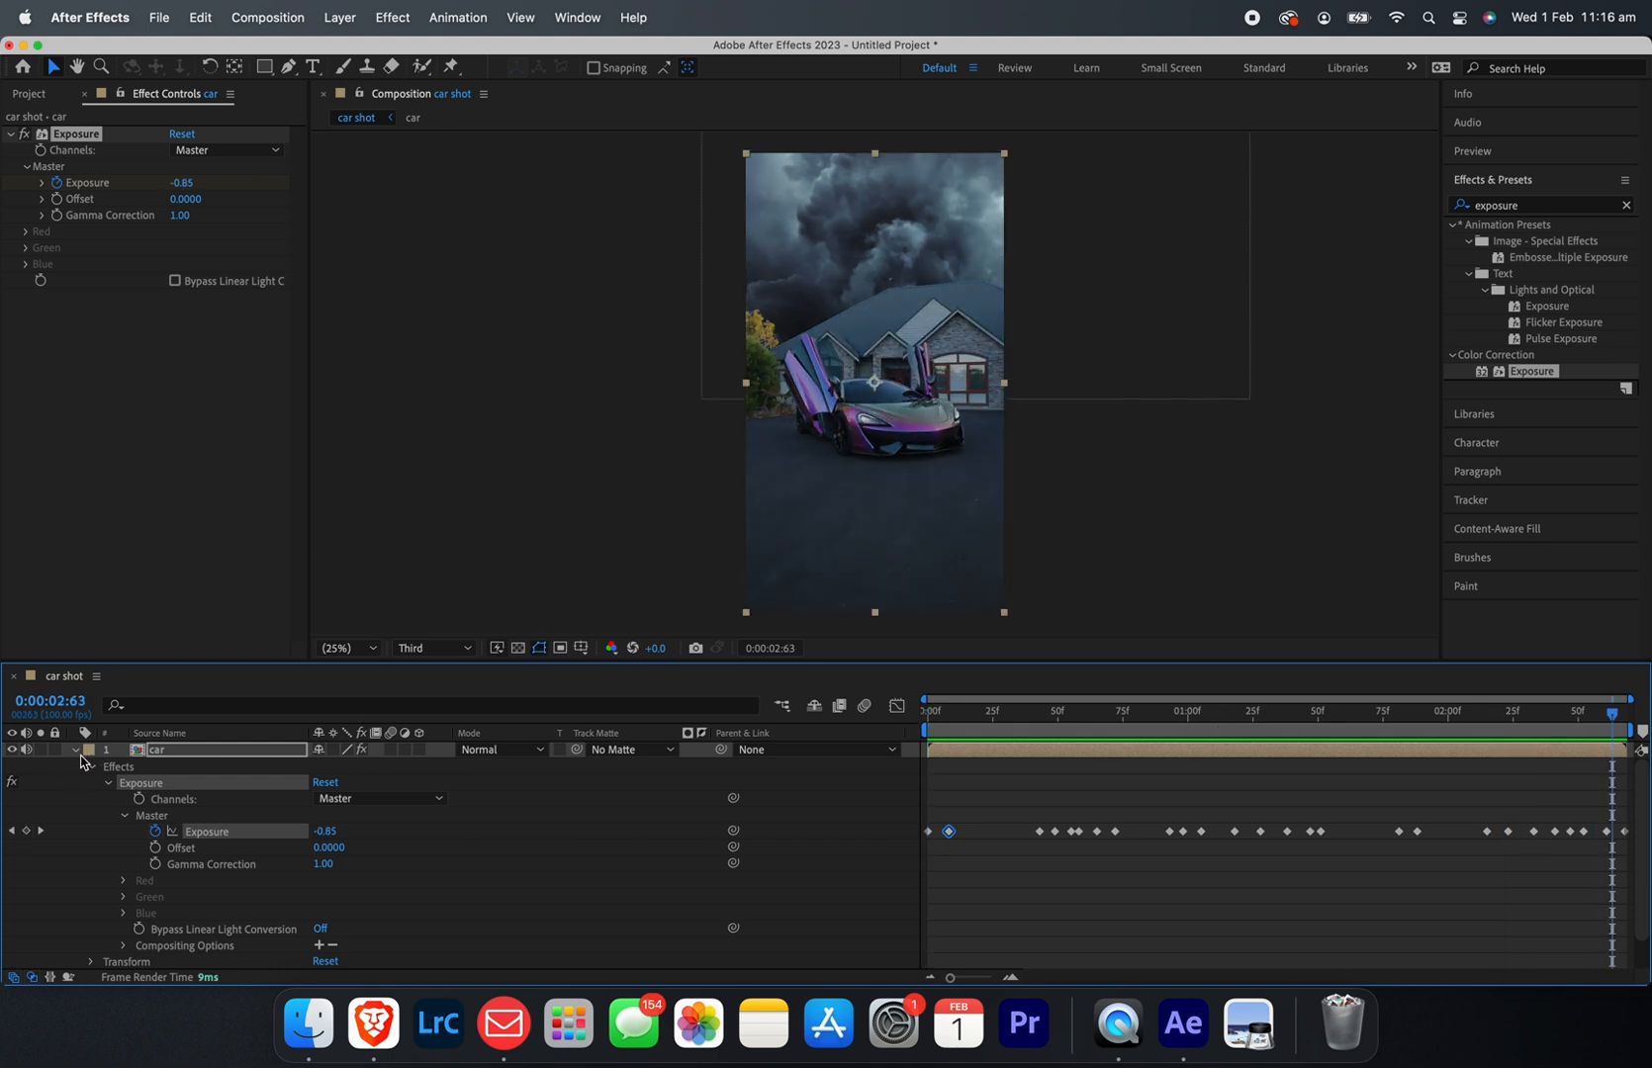
left_click(72, 751)
Step: Add the RAIN clip to the comp as layer 1 and scale it up to cover the frame
left_click(113, 389)
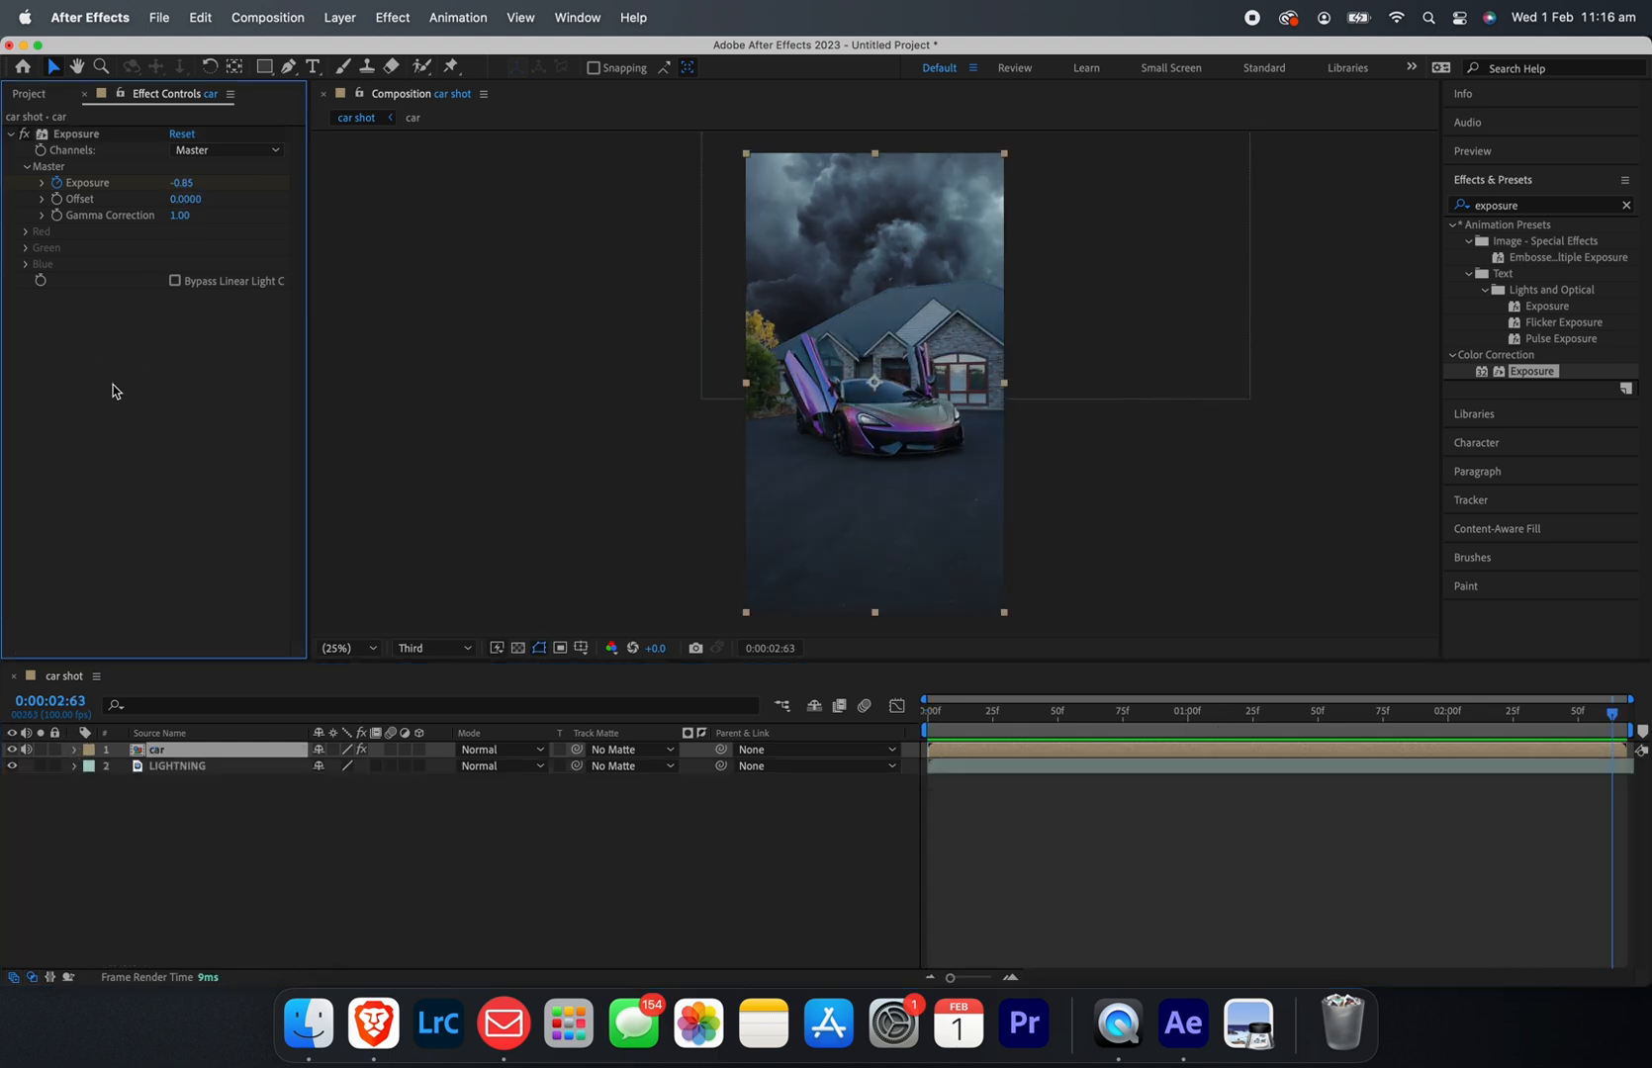
left_click(28, 94)
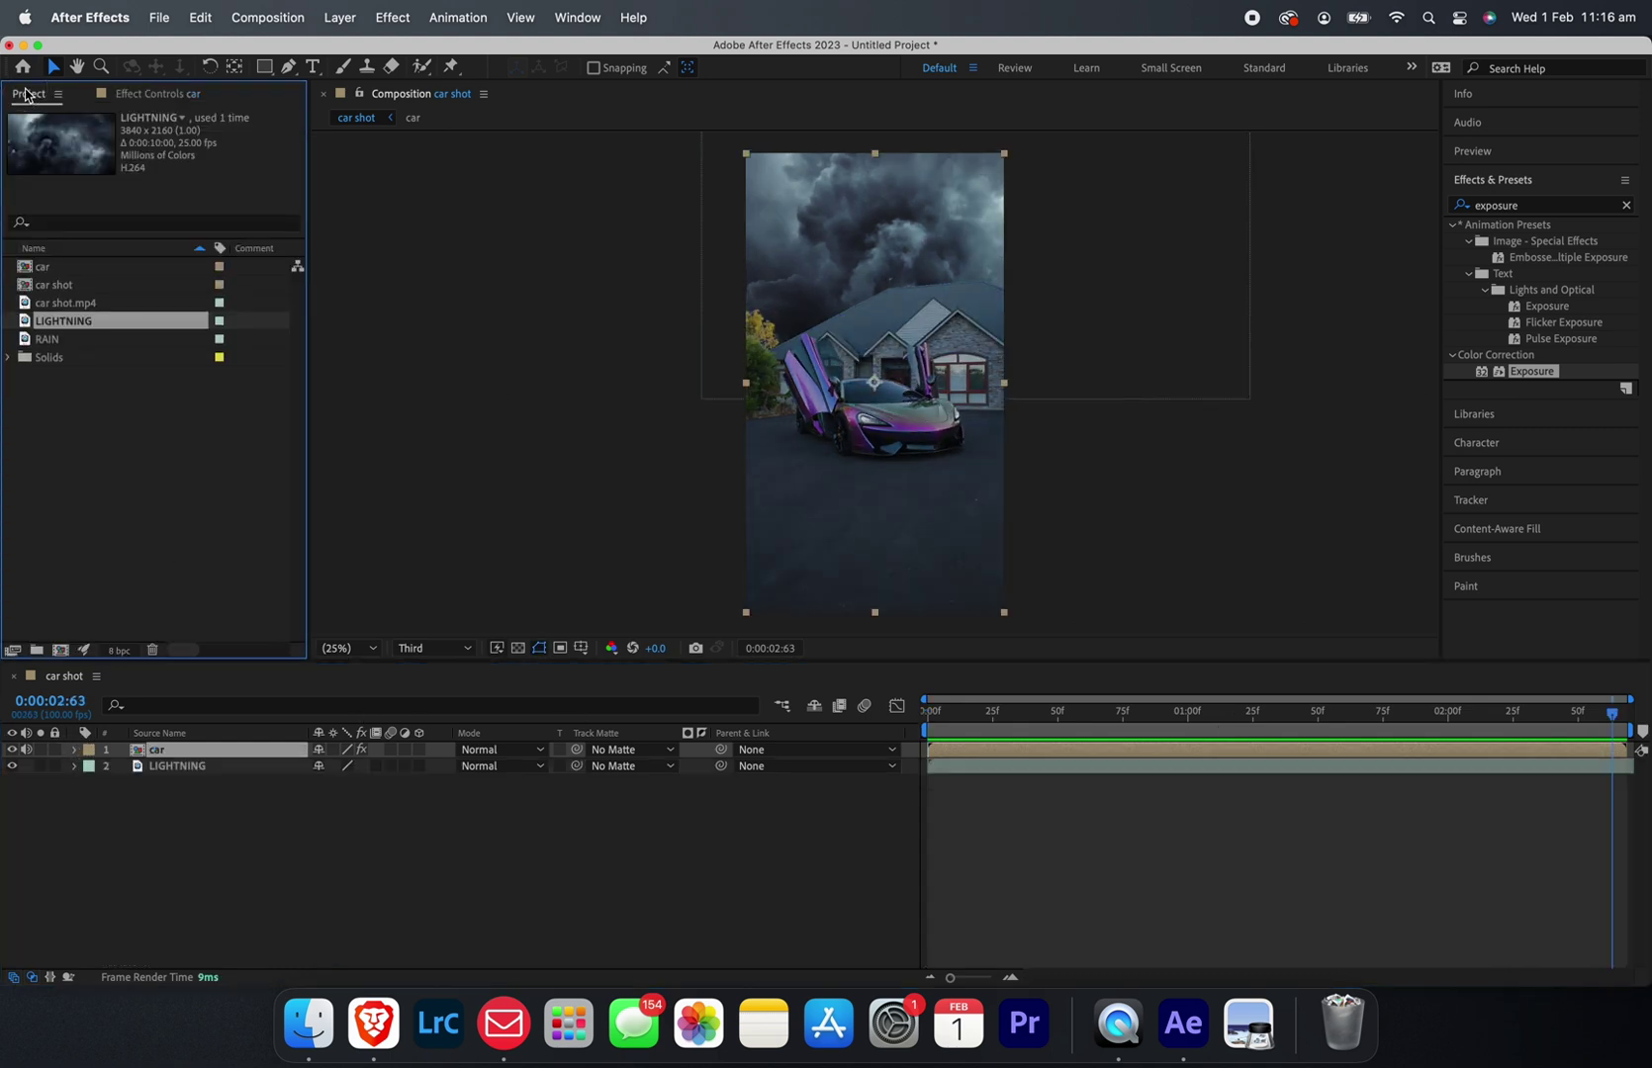
left_click(55, 344)
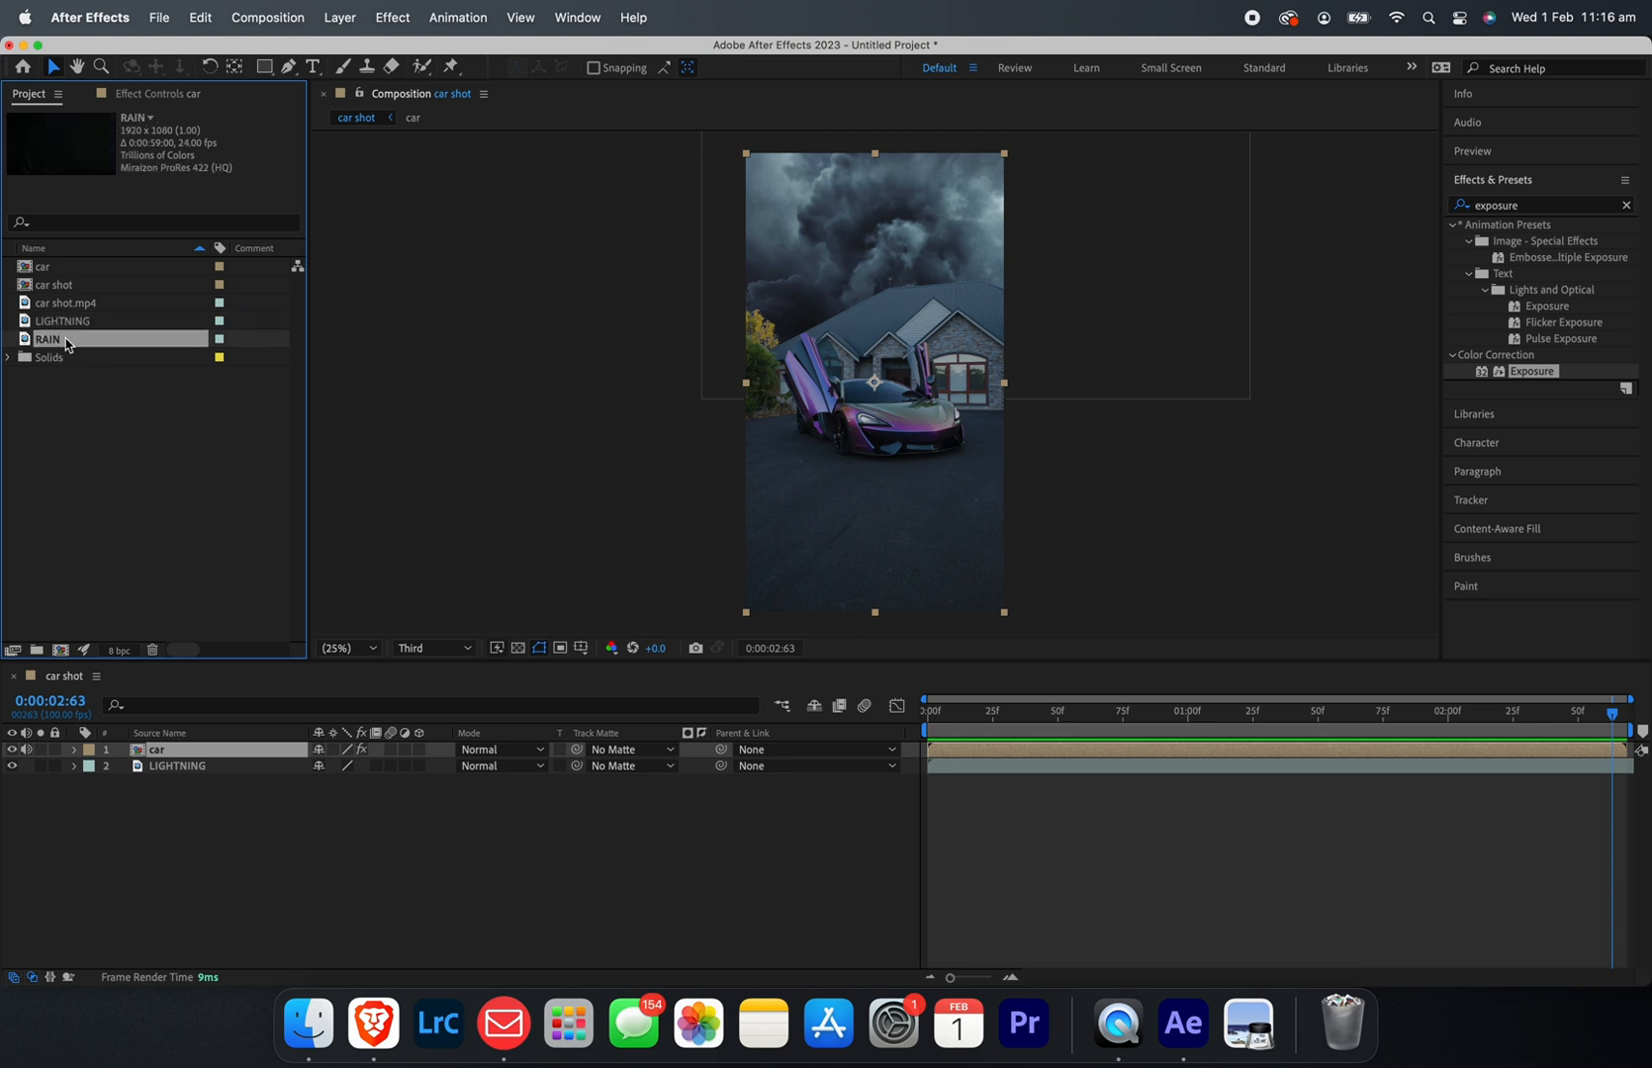
left_click_drag(140, 783, 139, 784)
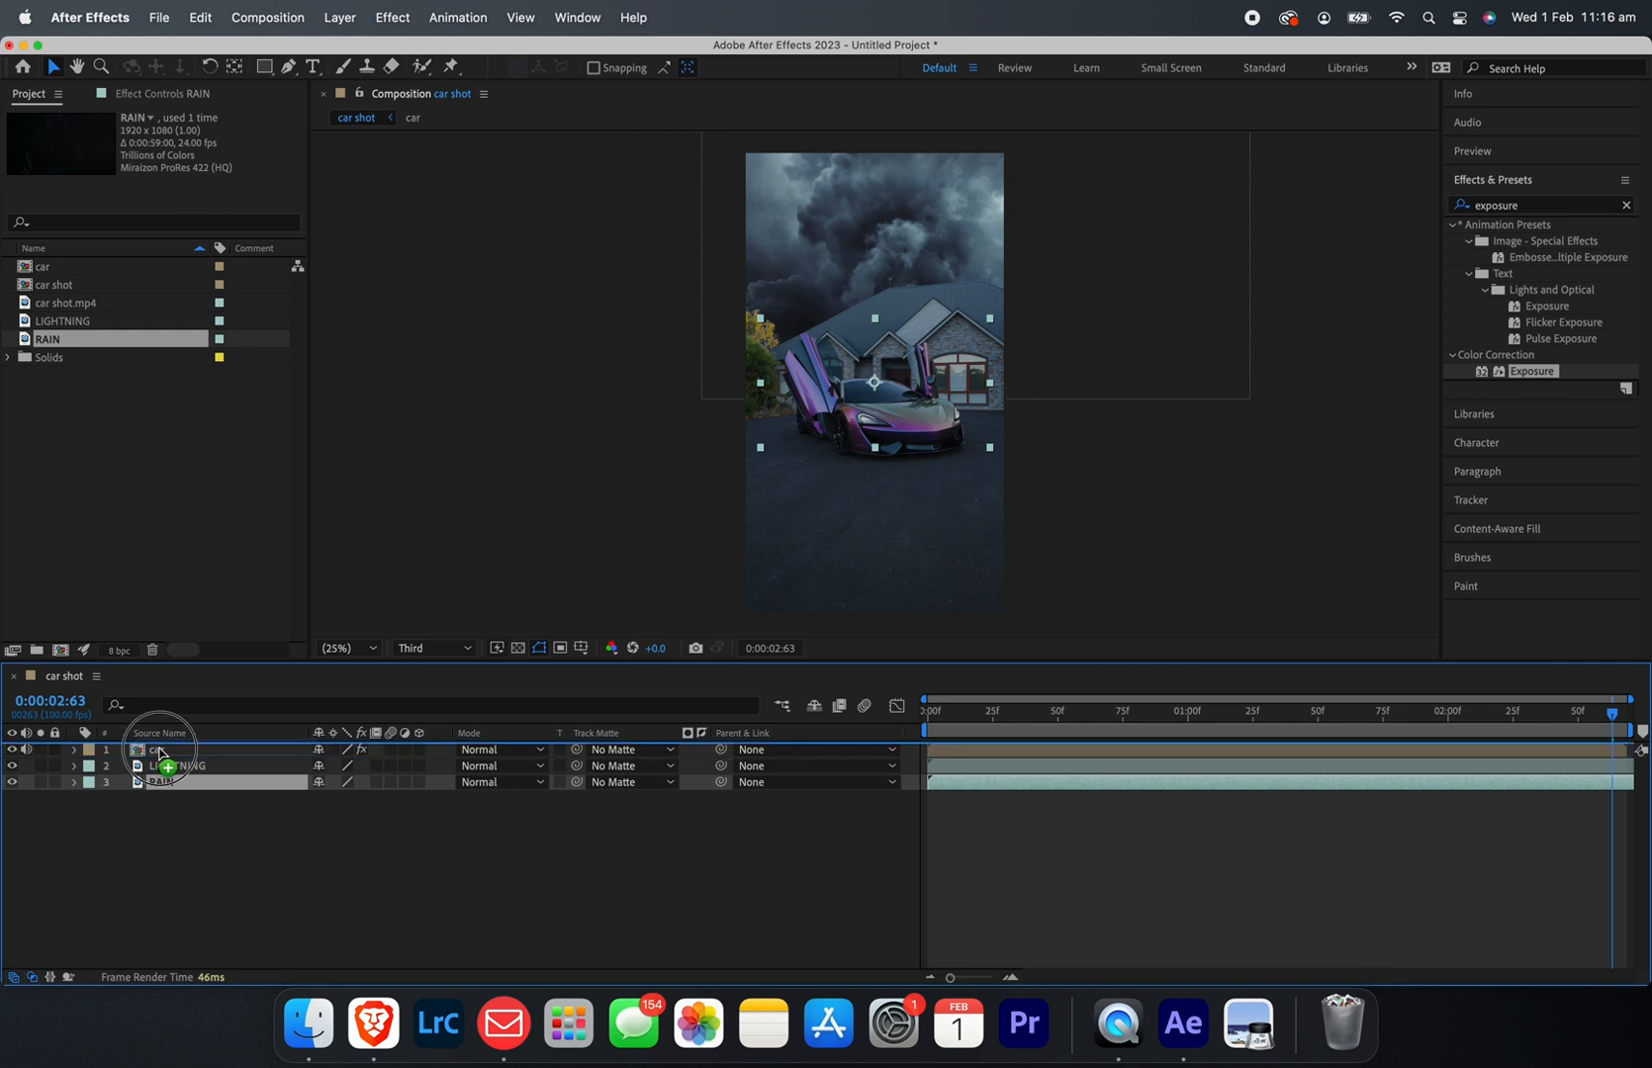
left_click_drag(161, 751, 162, 750)
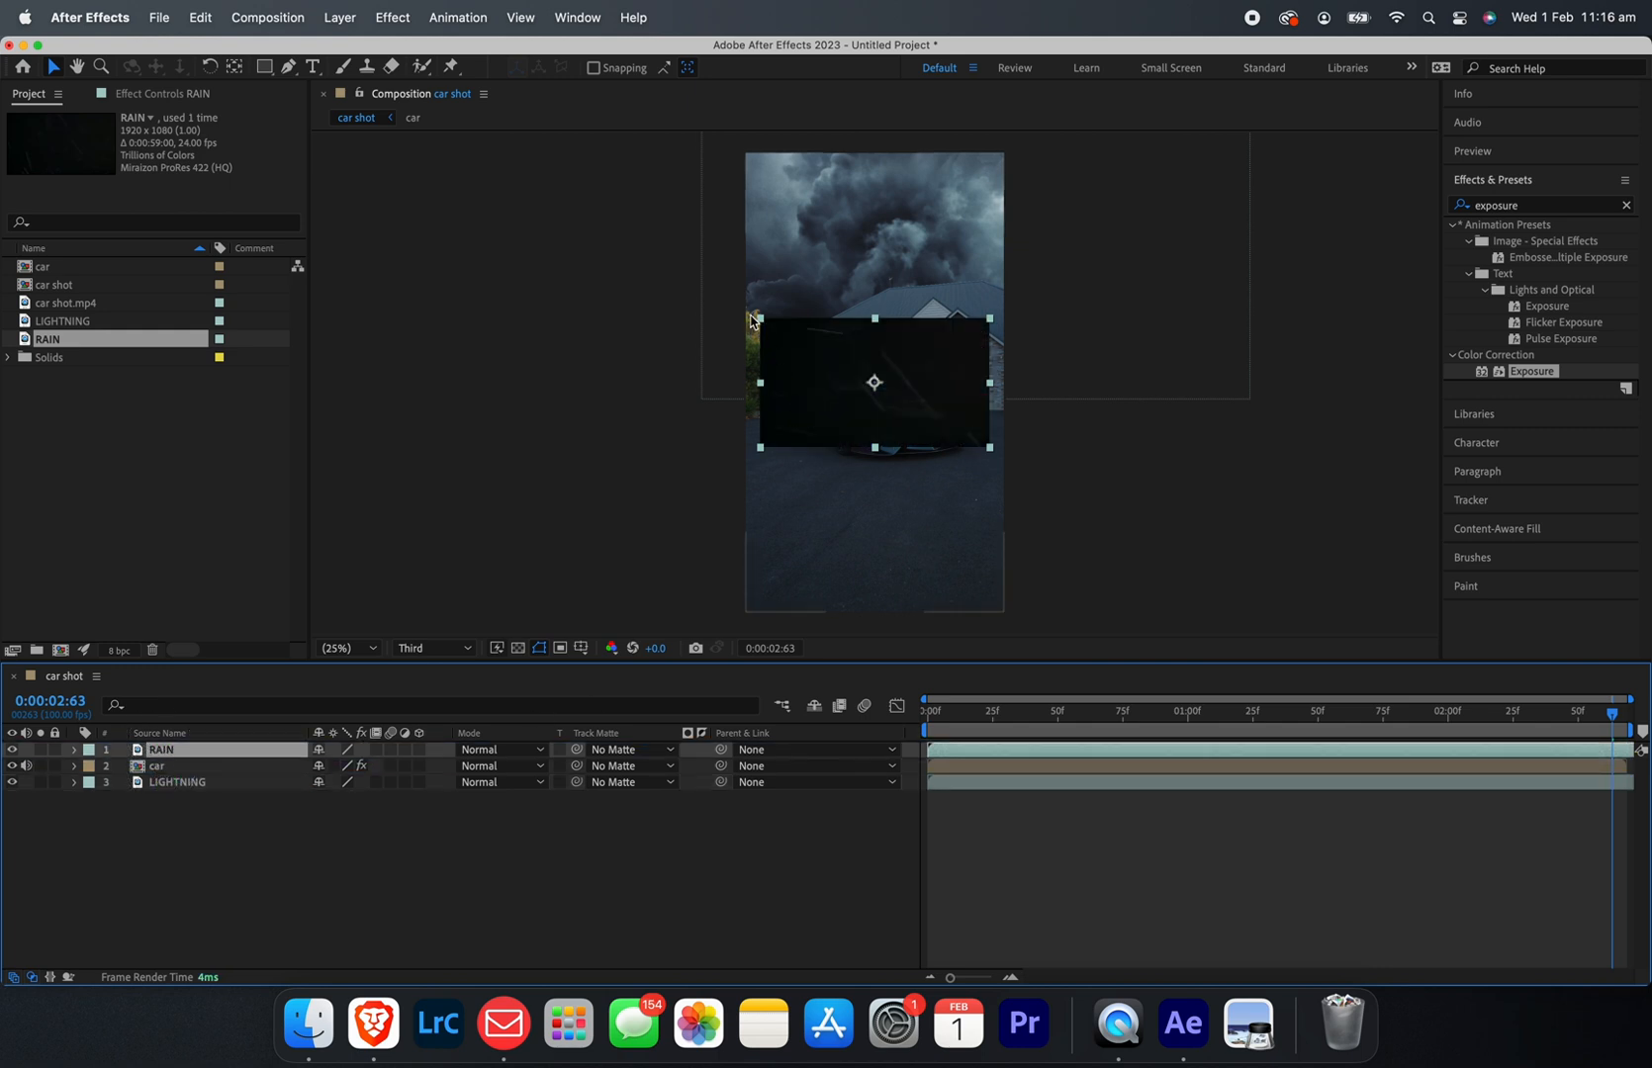
left_click_drag(760, 320, 453, 167)
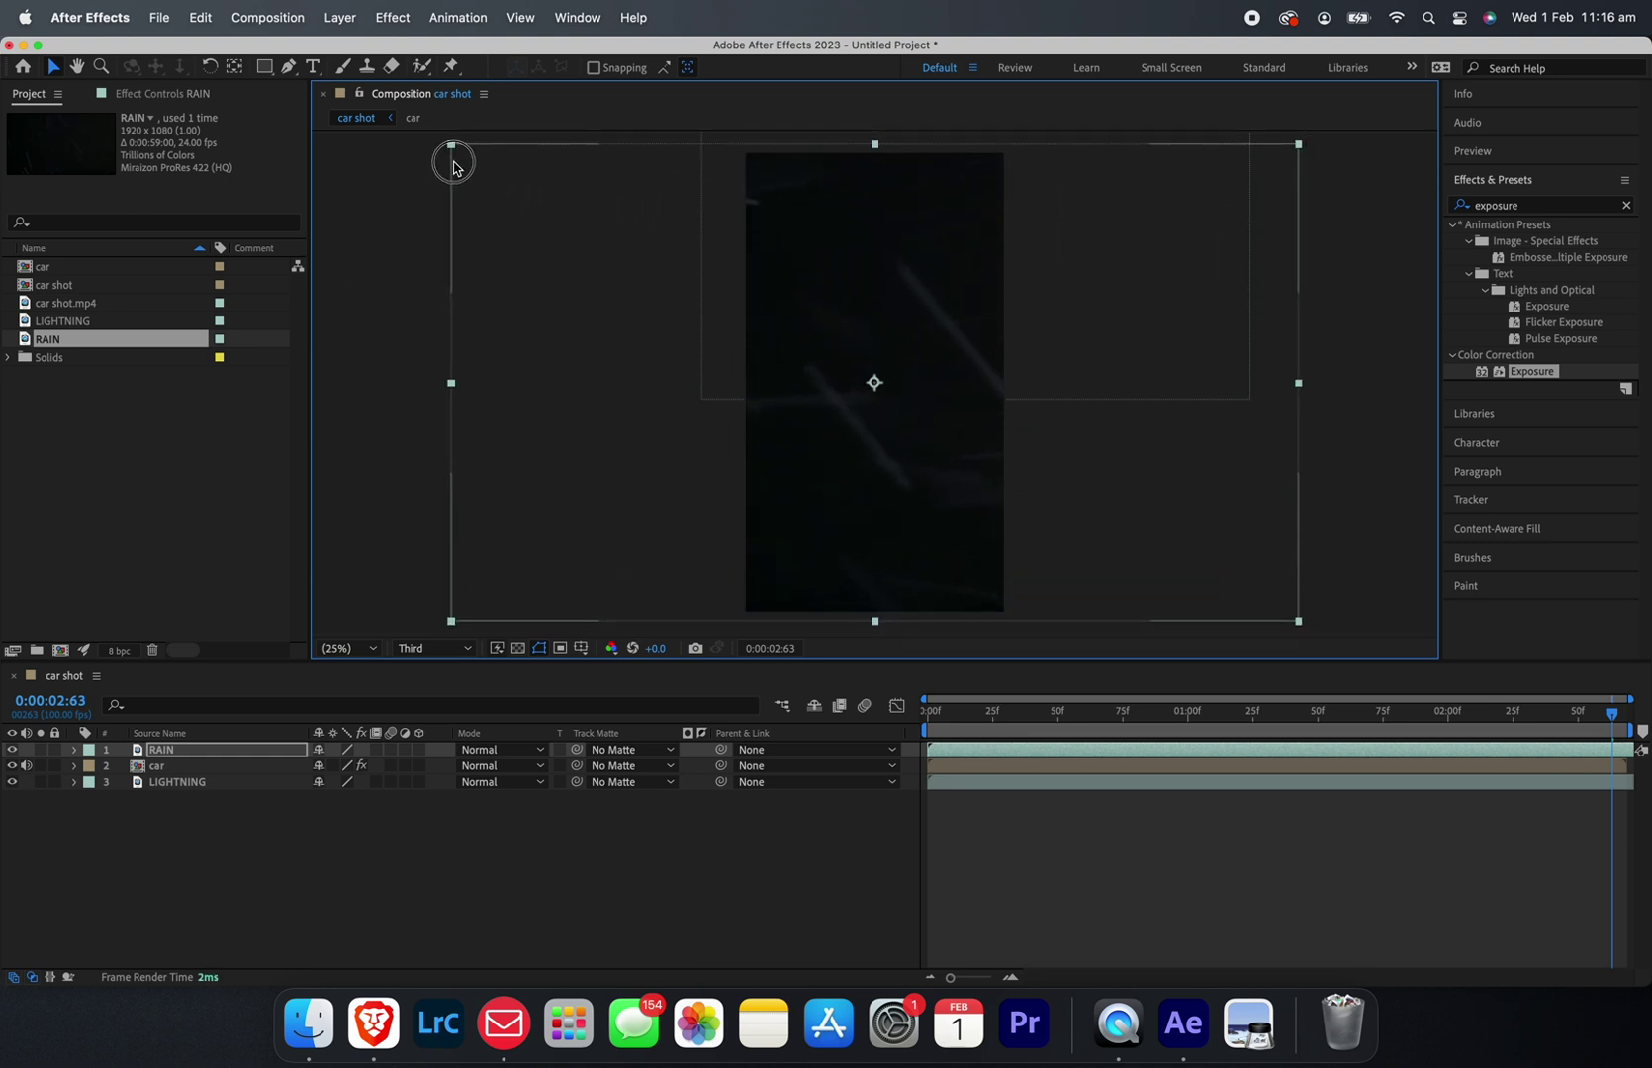
Step: Set the RAIN layer's blending mode to Screen and preview the rainy composite from frame 0
left_click(515, 753)
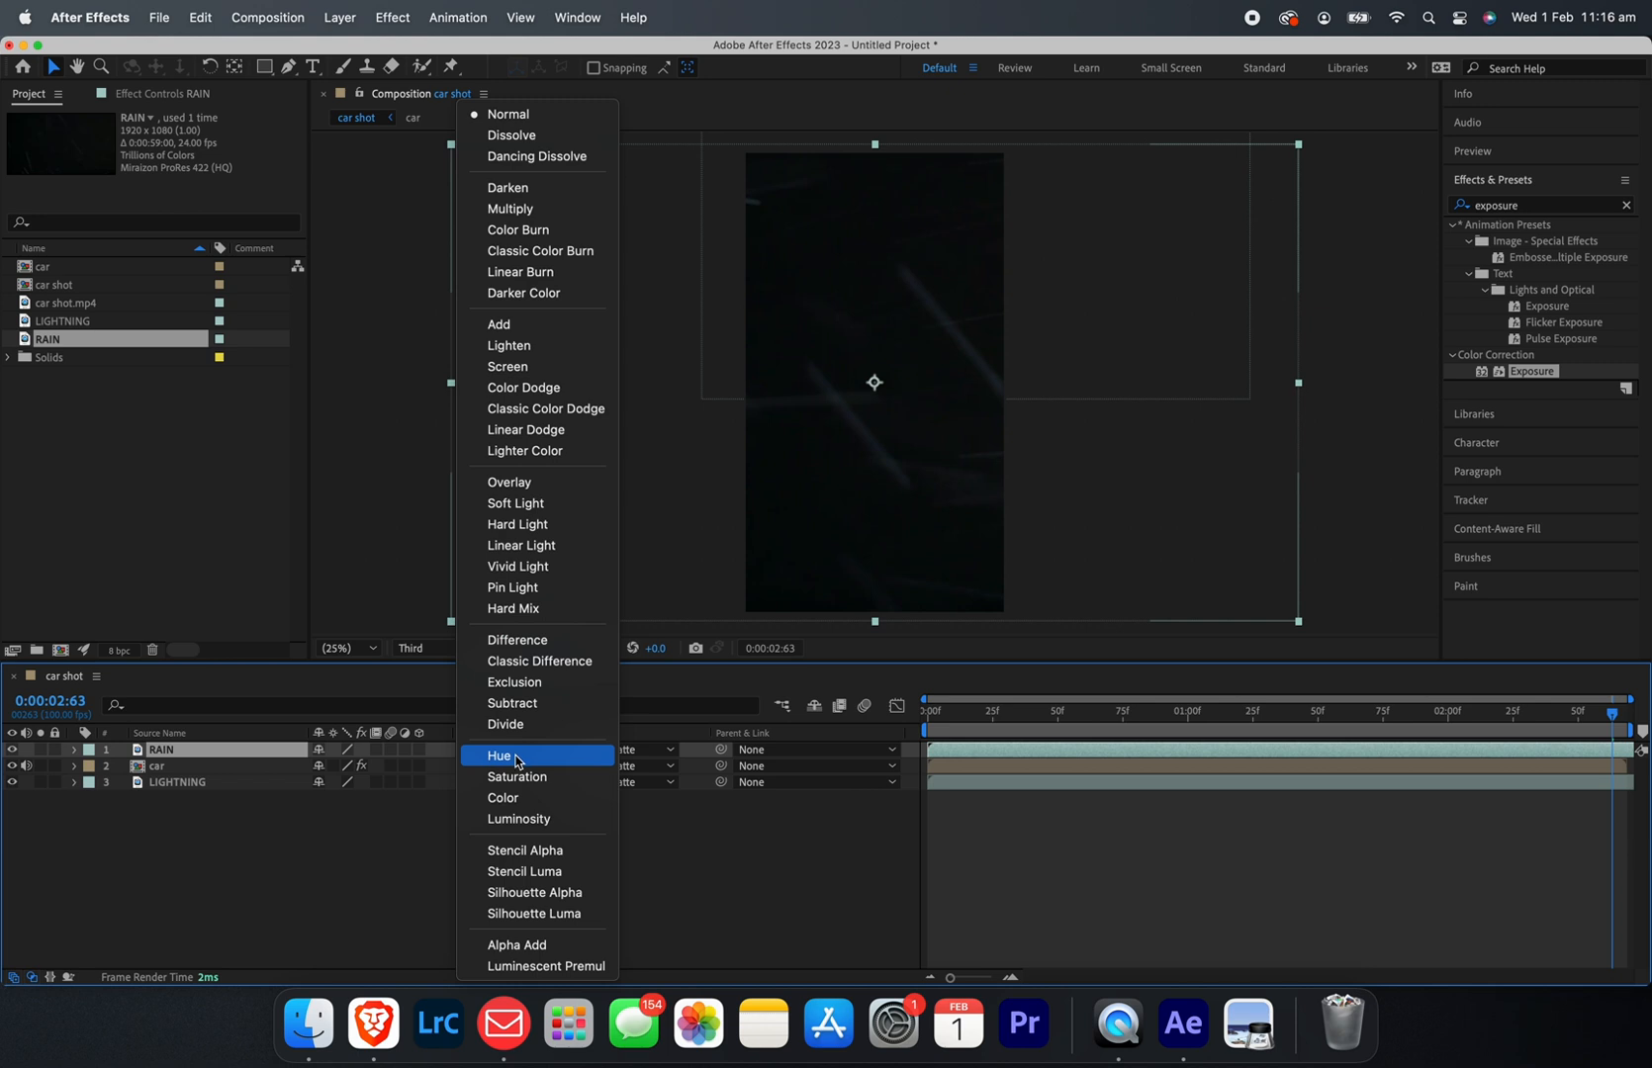
left_click(516, 367)
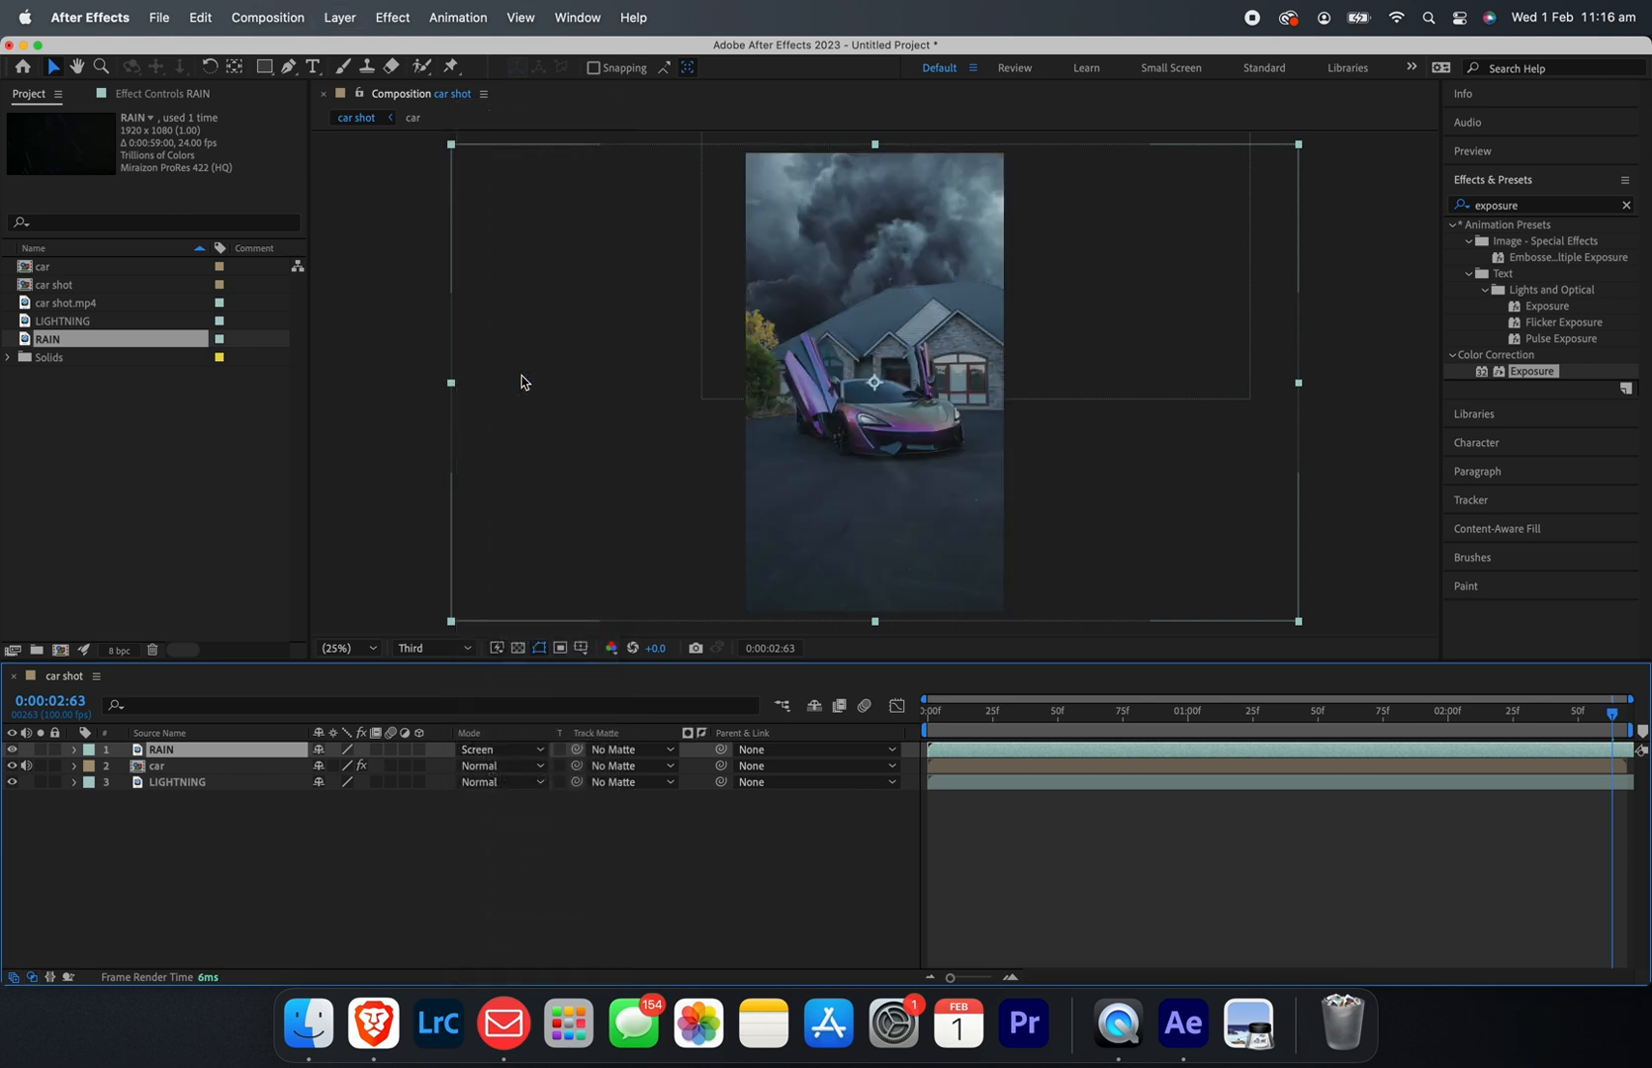
left_click_drag(947, 713, 900, 712)
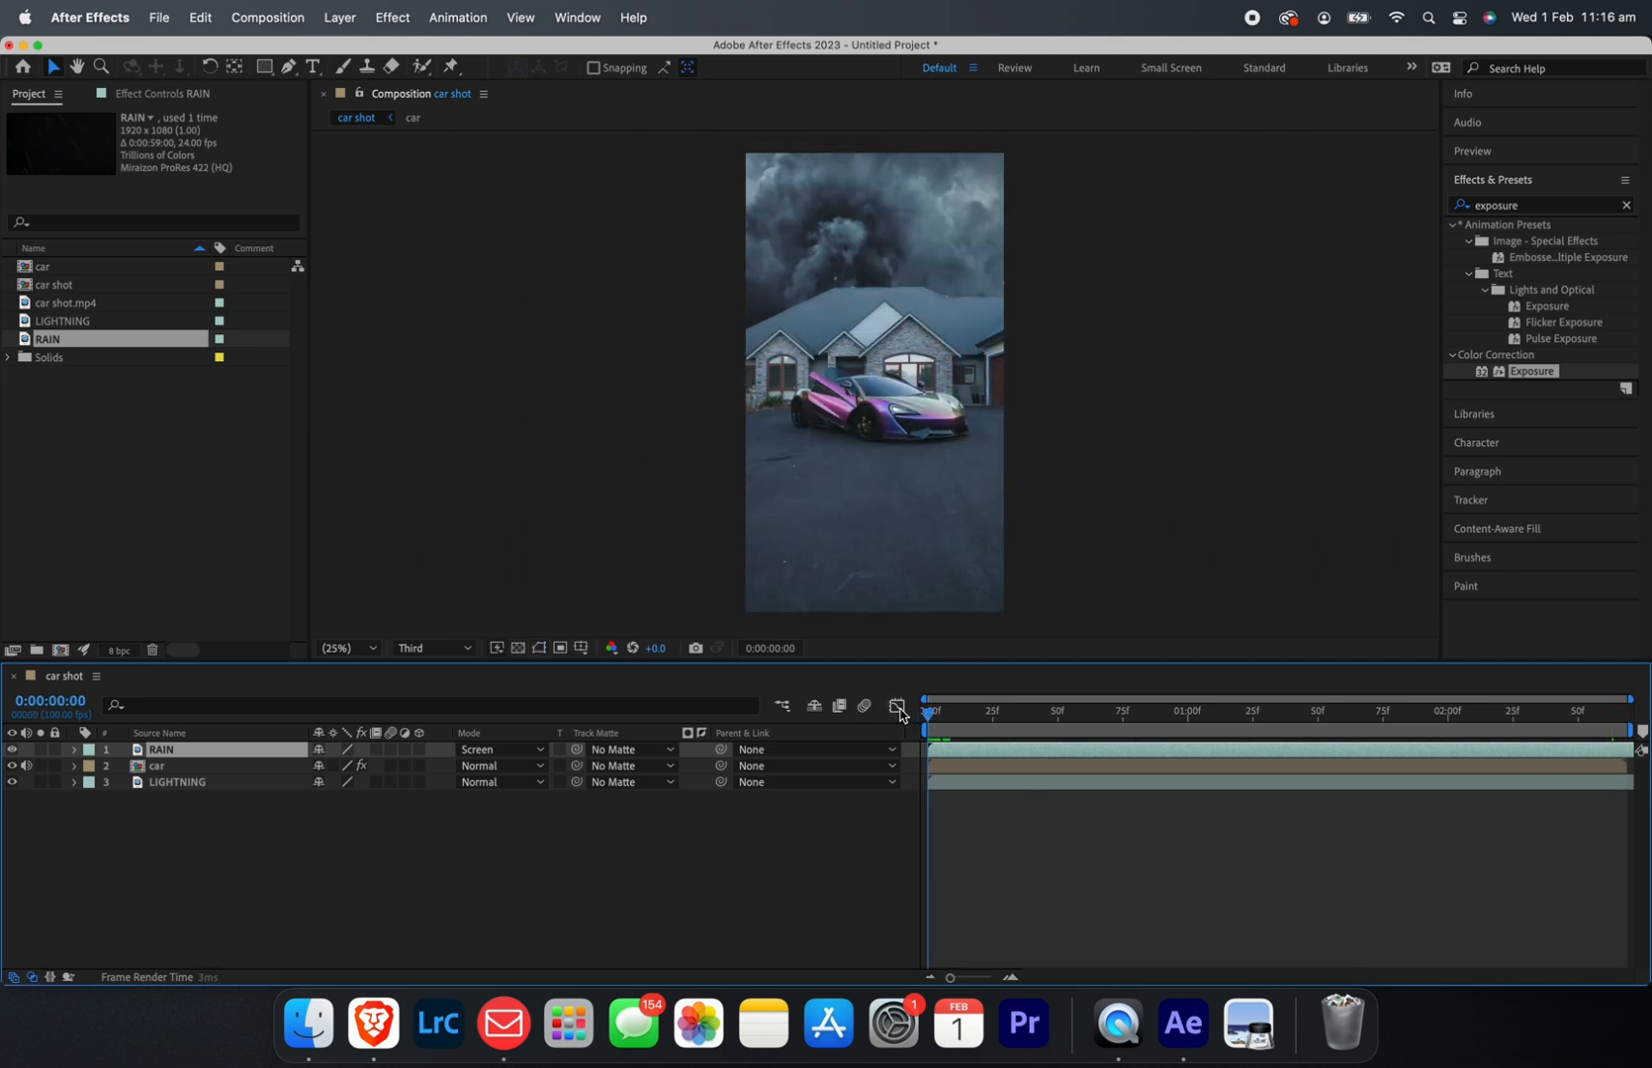
key("space")
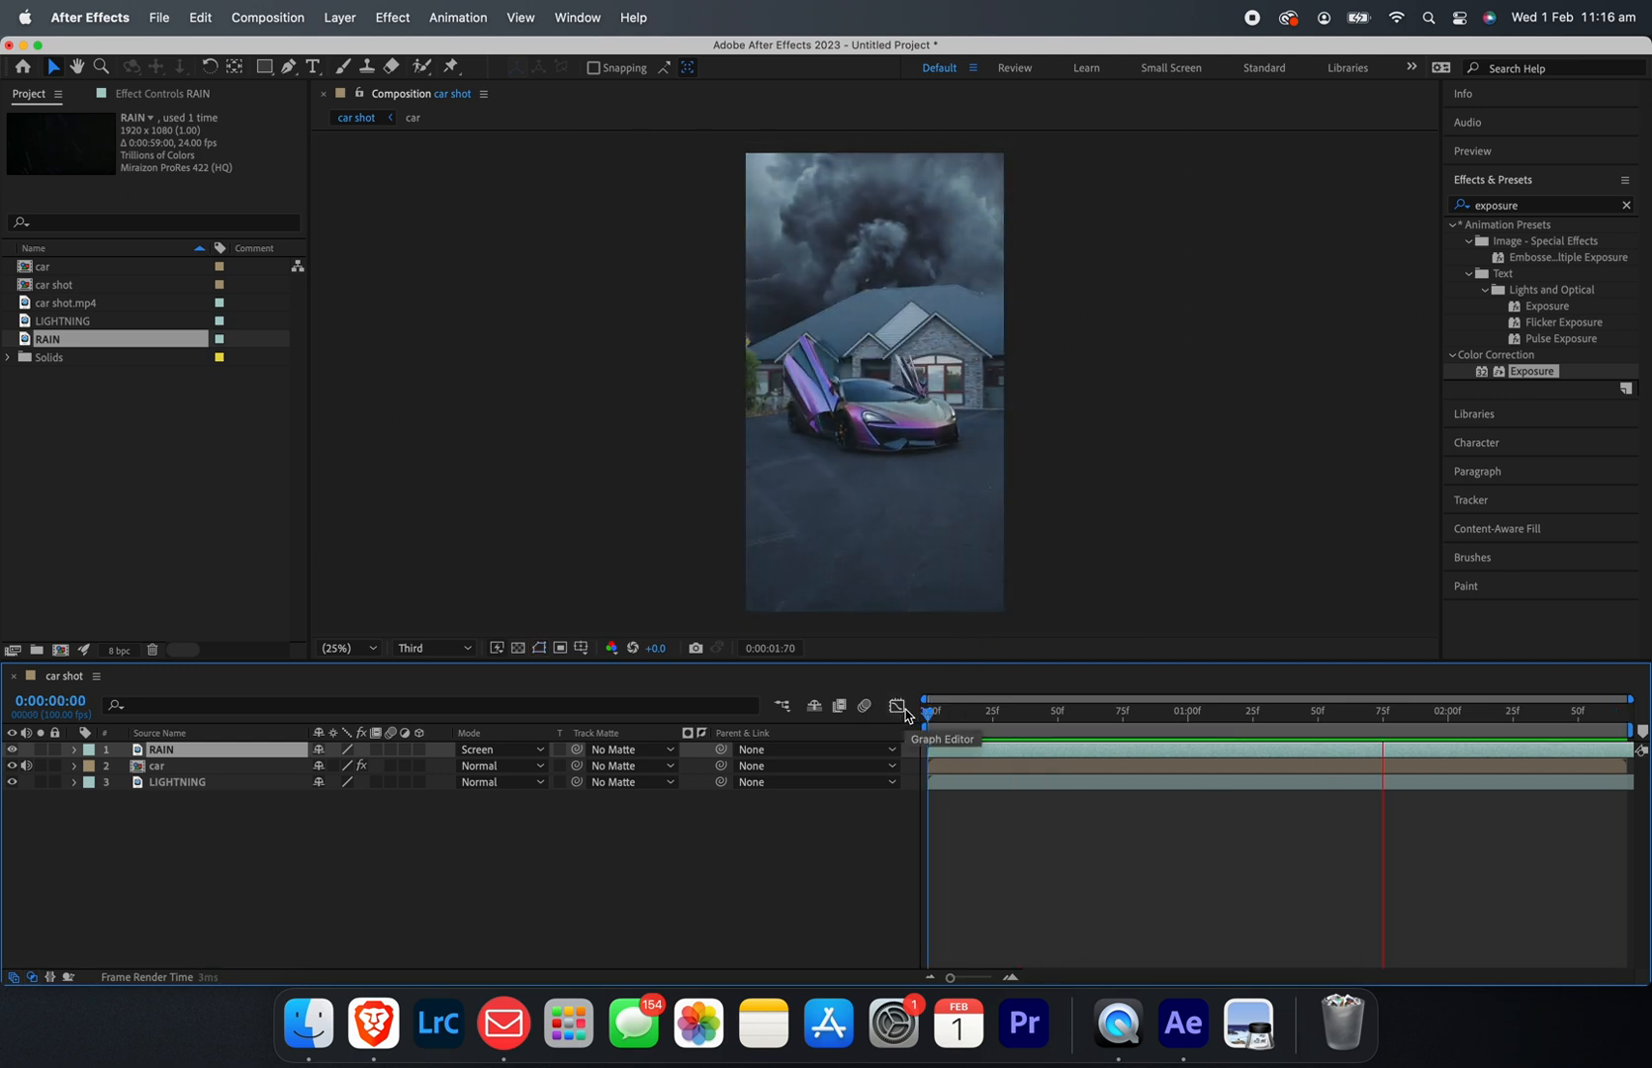